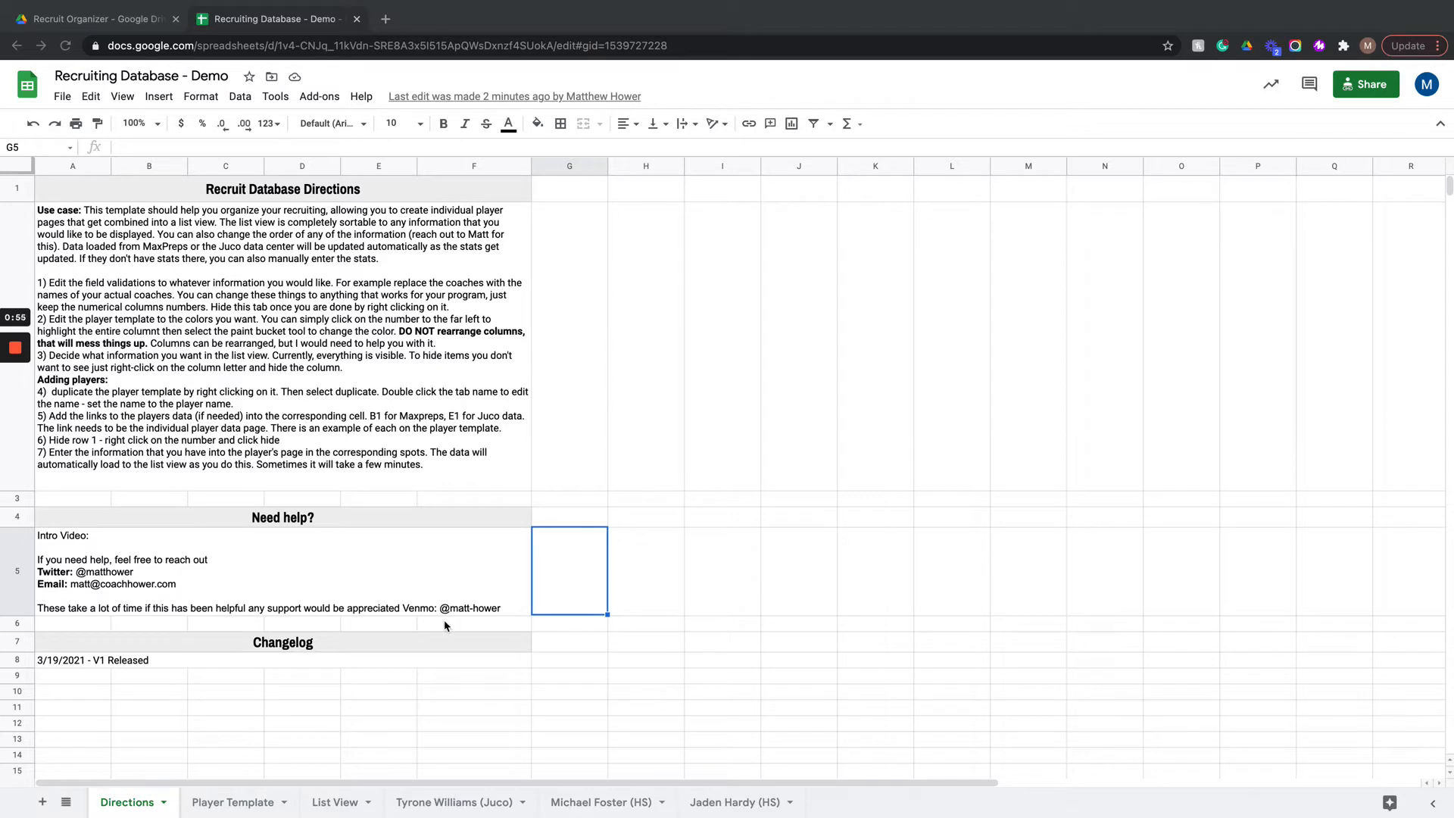
Step: Unhide the Field Validations sheet and review its option lists for coaches, positions and heights
left_click(66, 802)
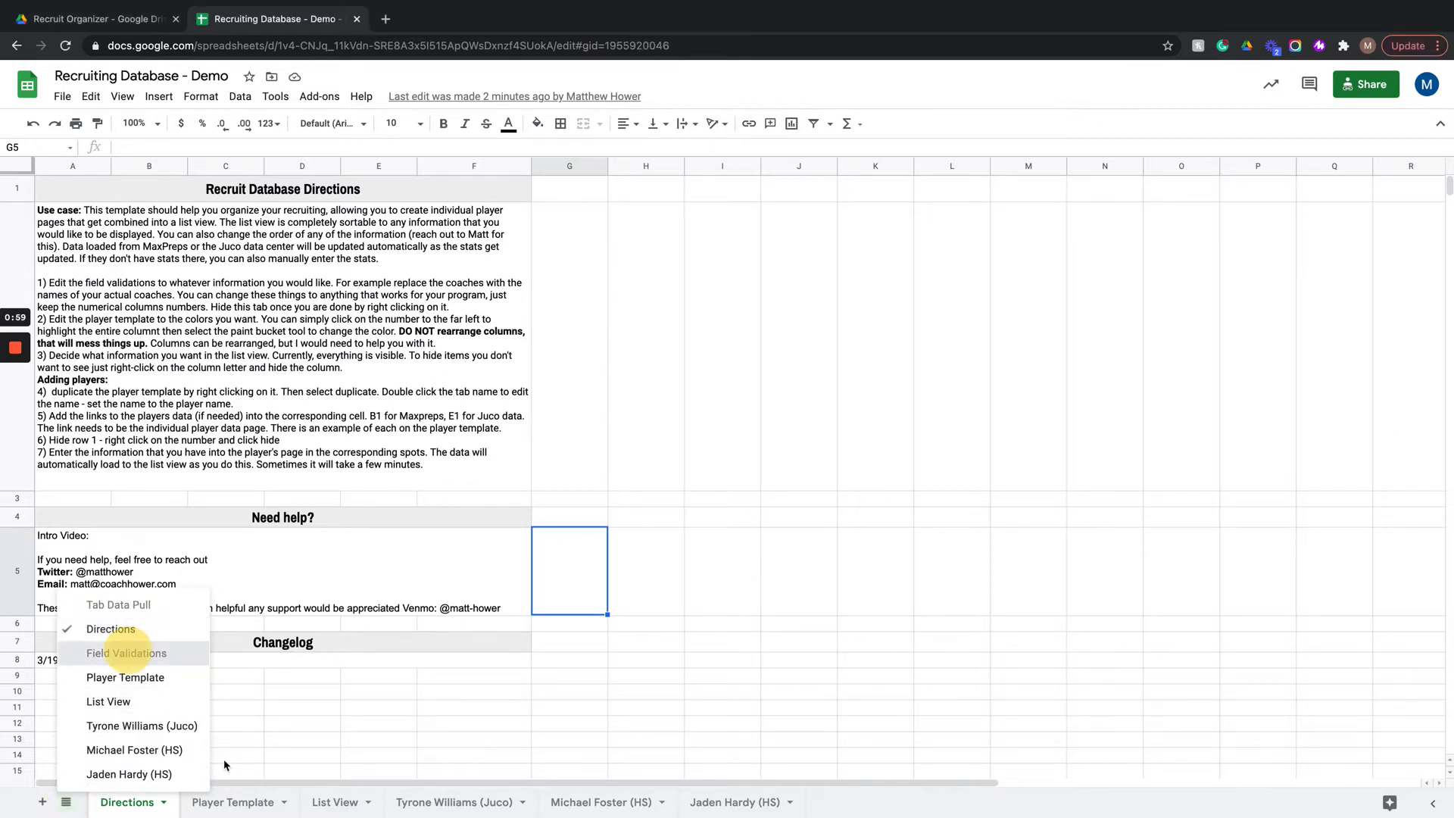
left_click(130, 656)
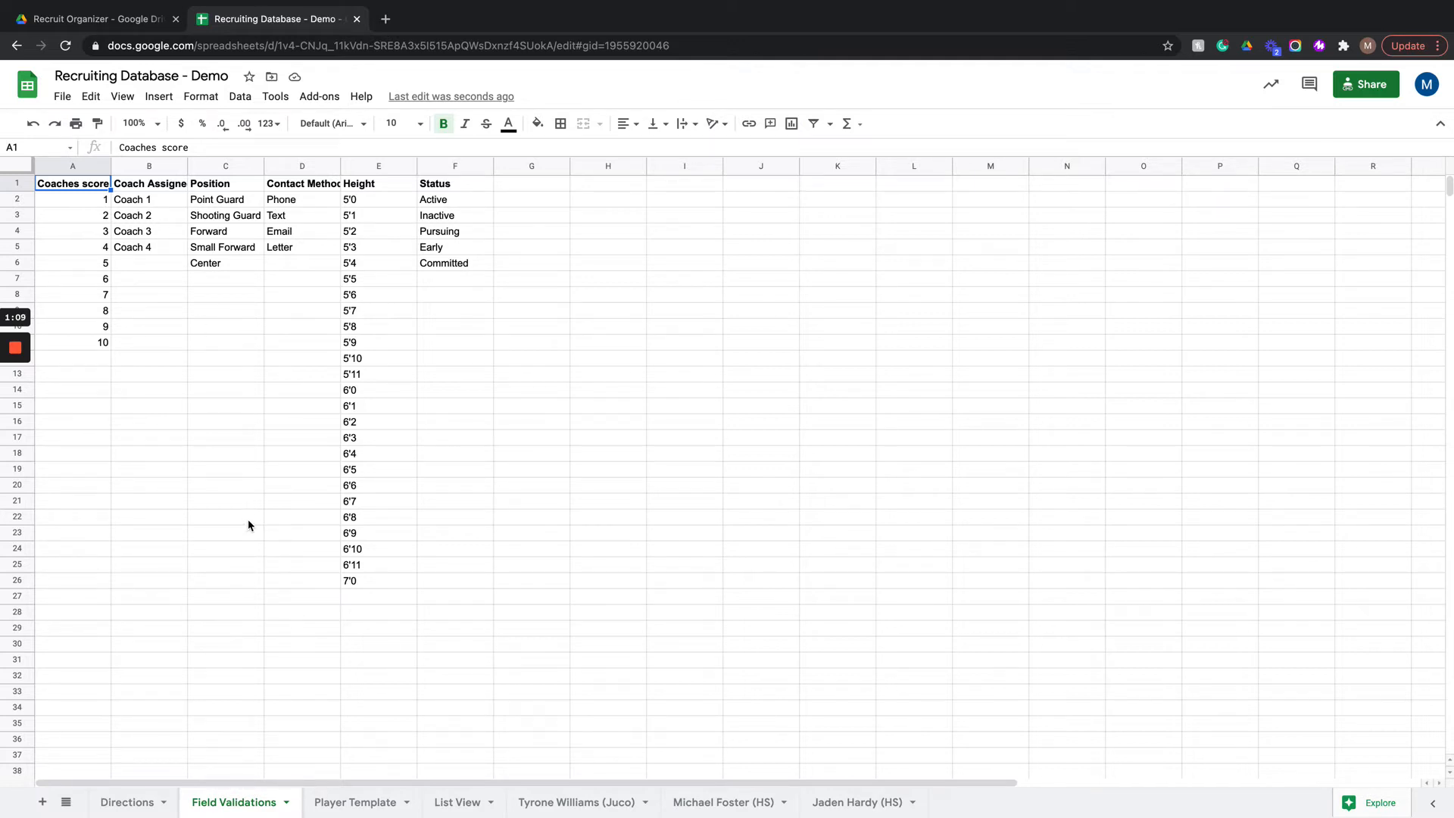
scroll(205, 243, "down", 1)
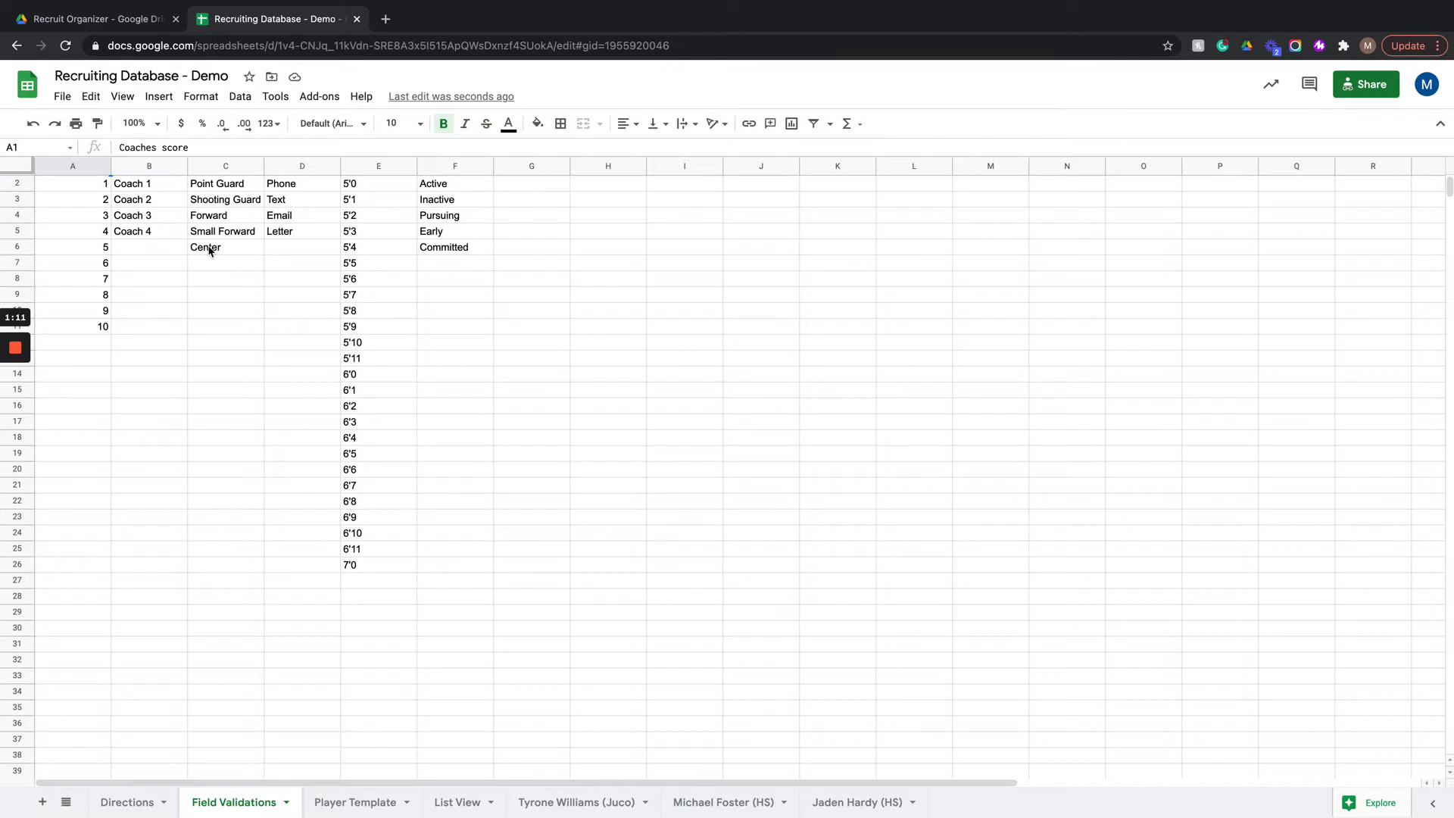
scroll(142, 241, "up", 1)
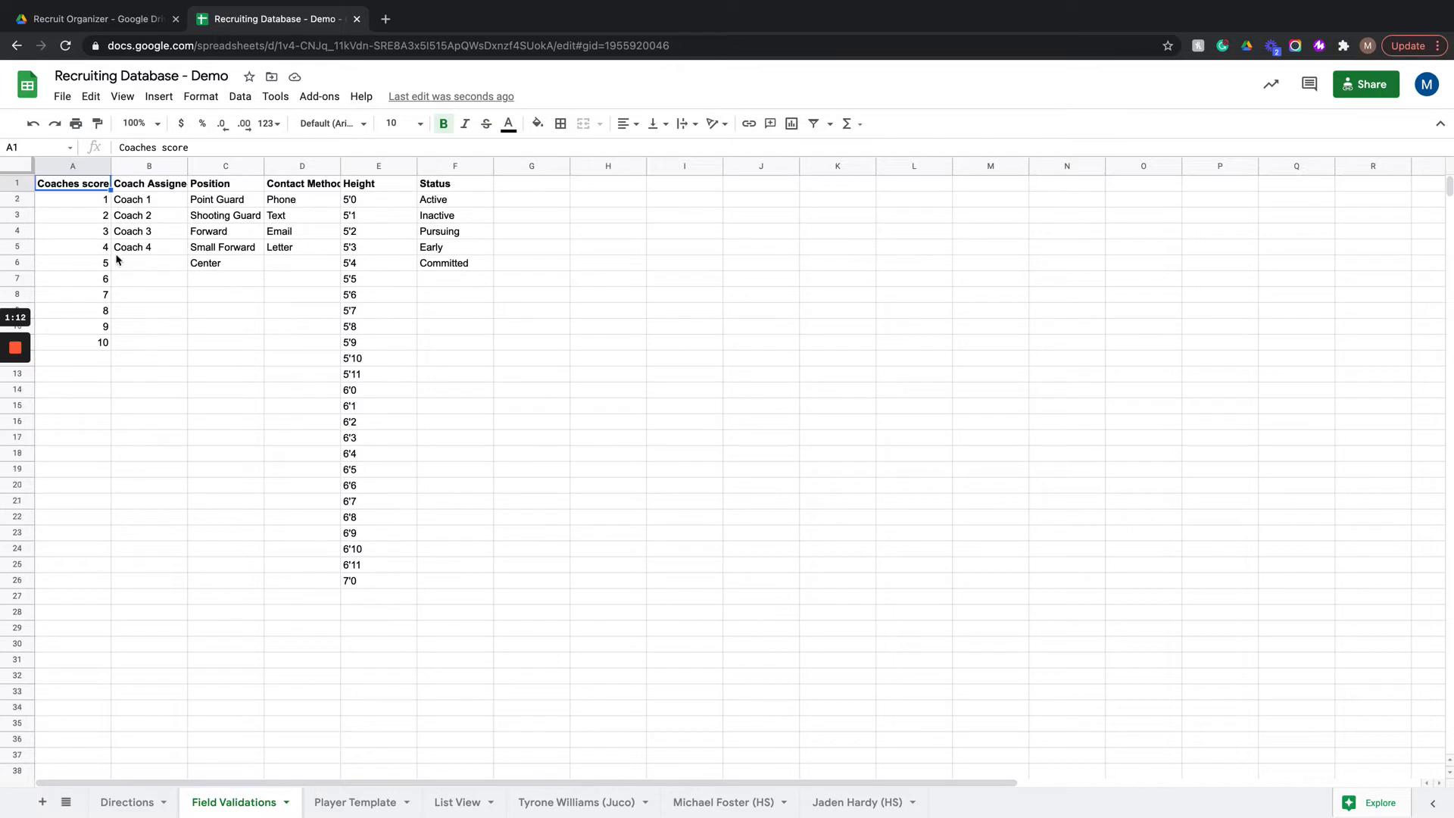
left_click(130, 202)
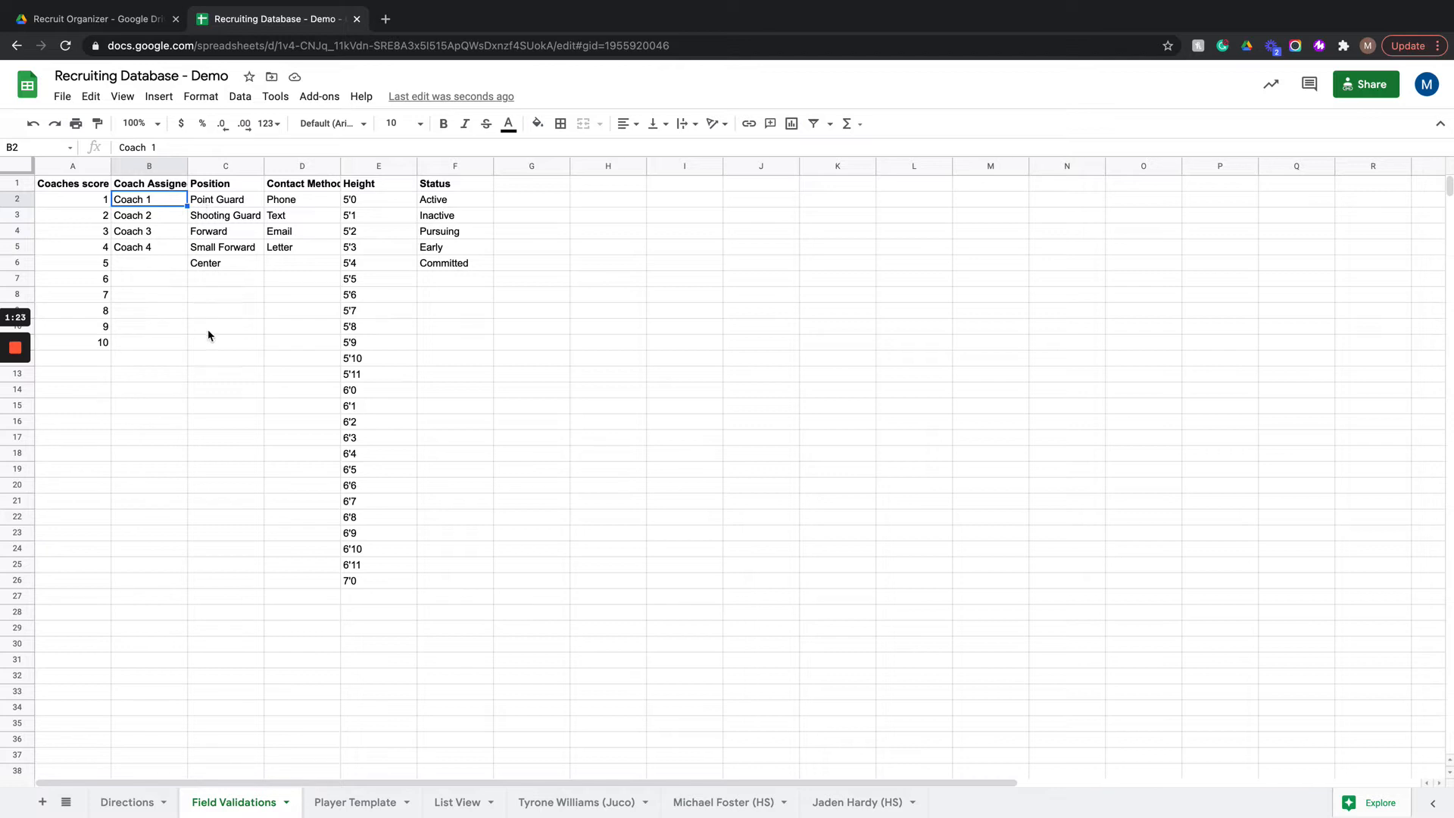
left_click(389, 601)
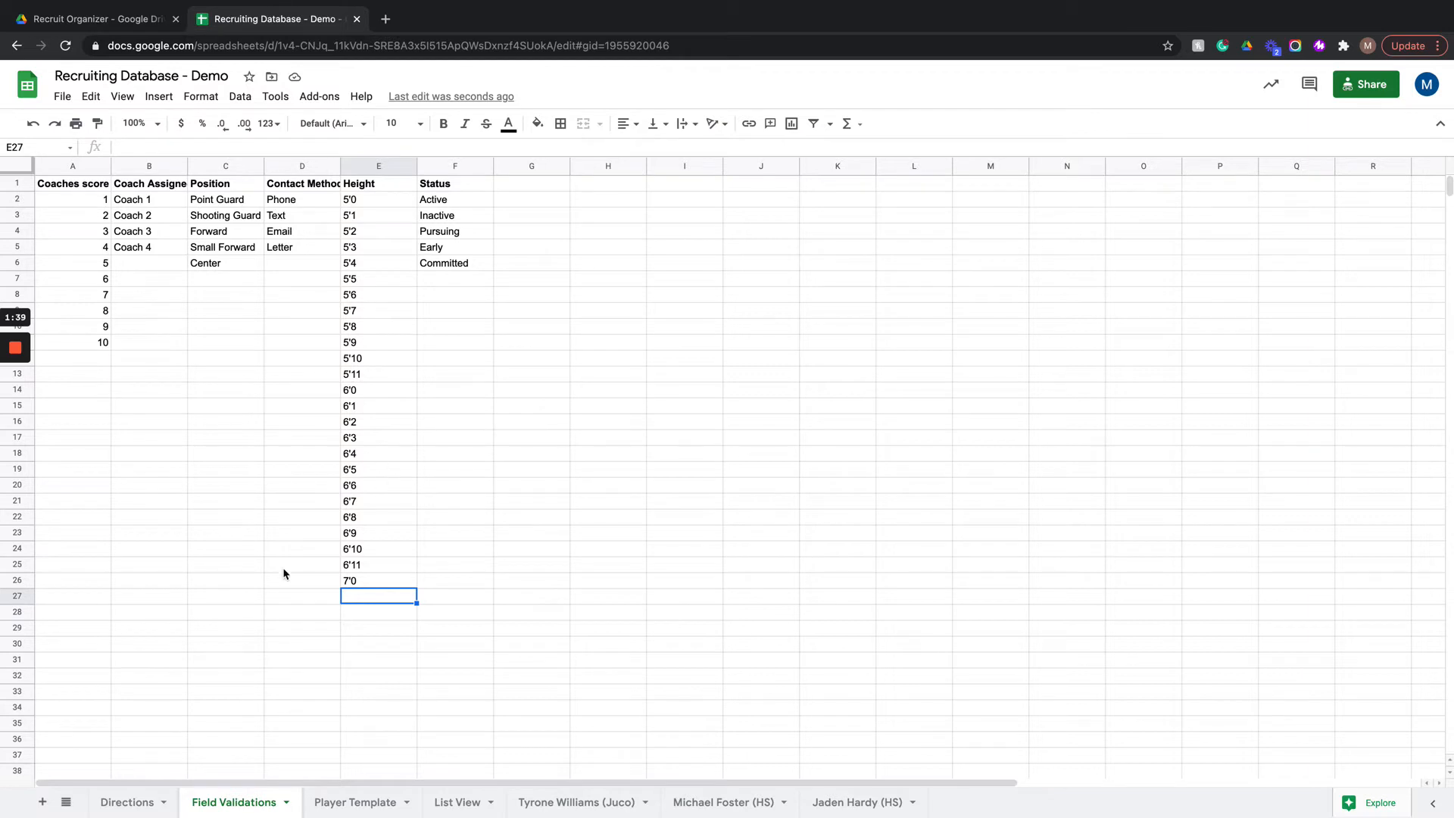
Step: Hide the Field Validations sheet and check the list of all sheets
right_click(253, 804)
mouse_move(206, 635)
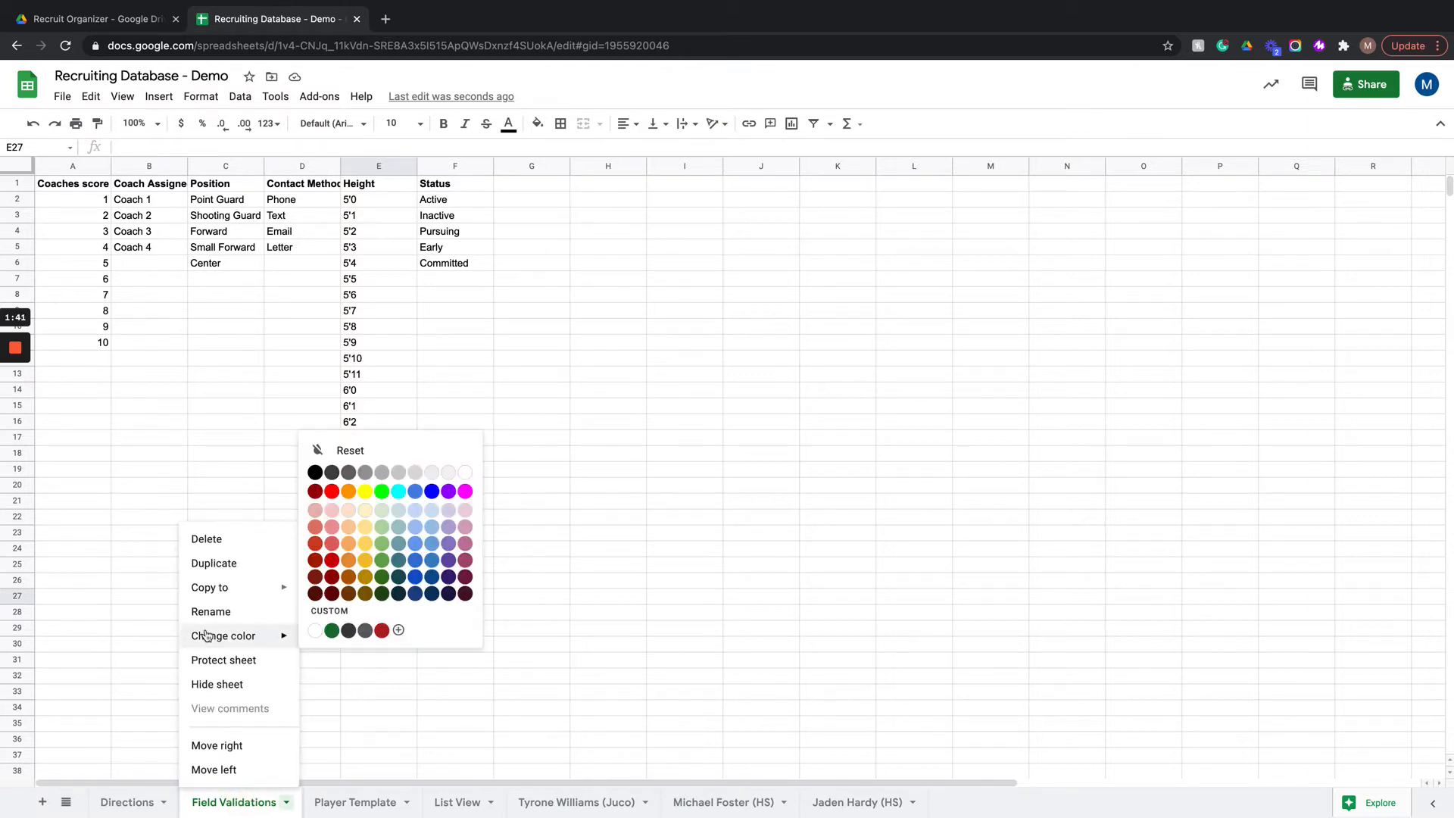
left_click(233, 693)
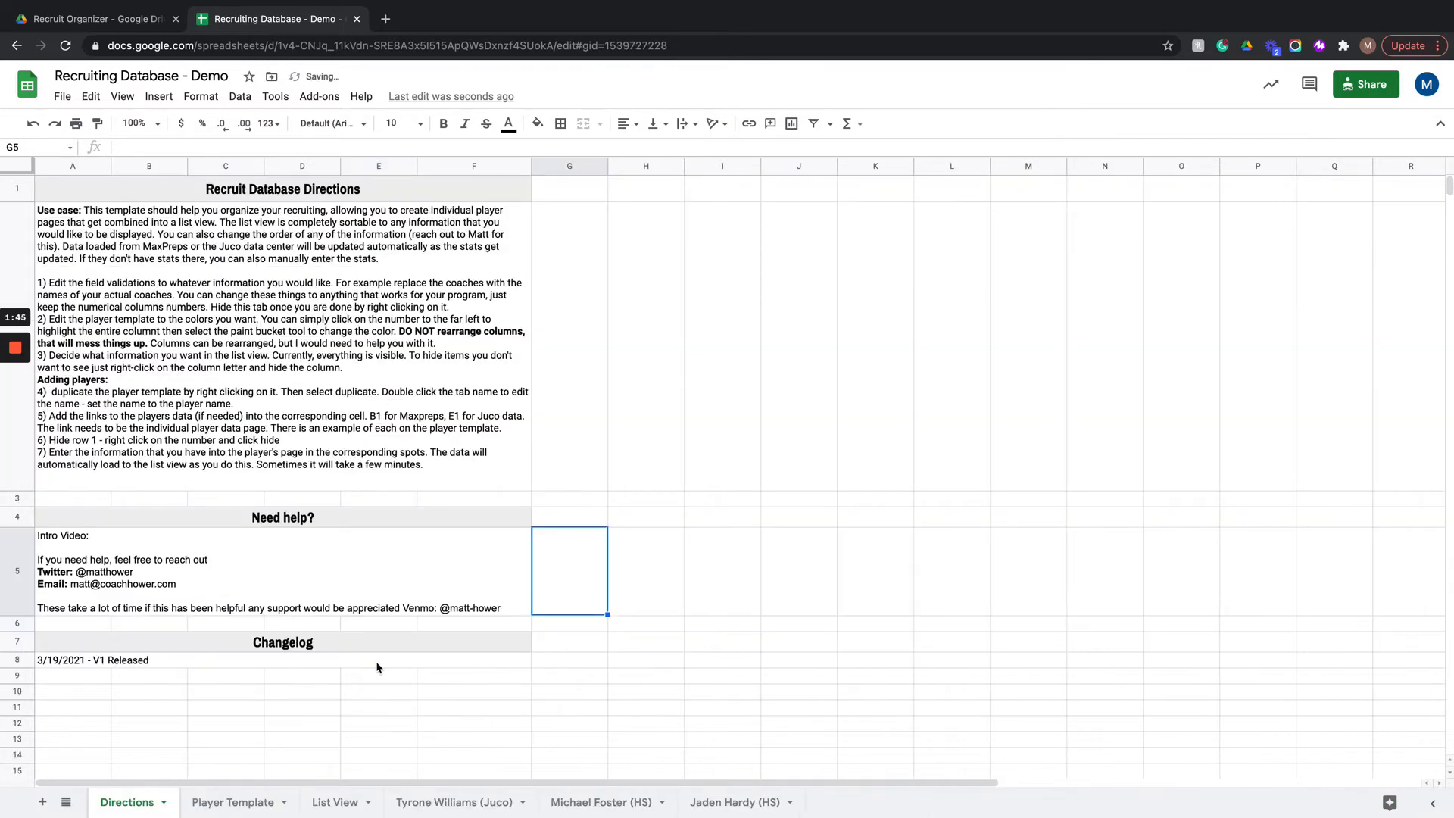
left_click(66, 802)
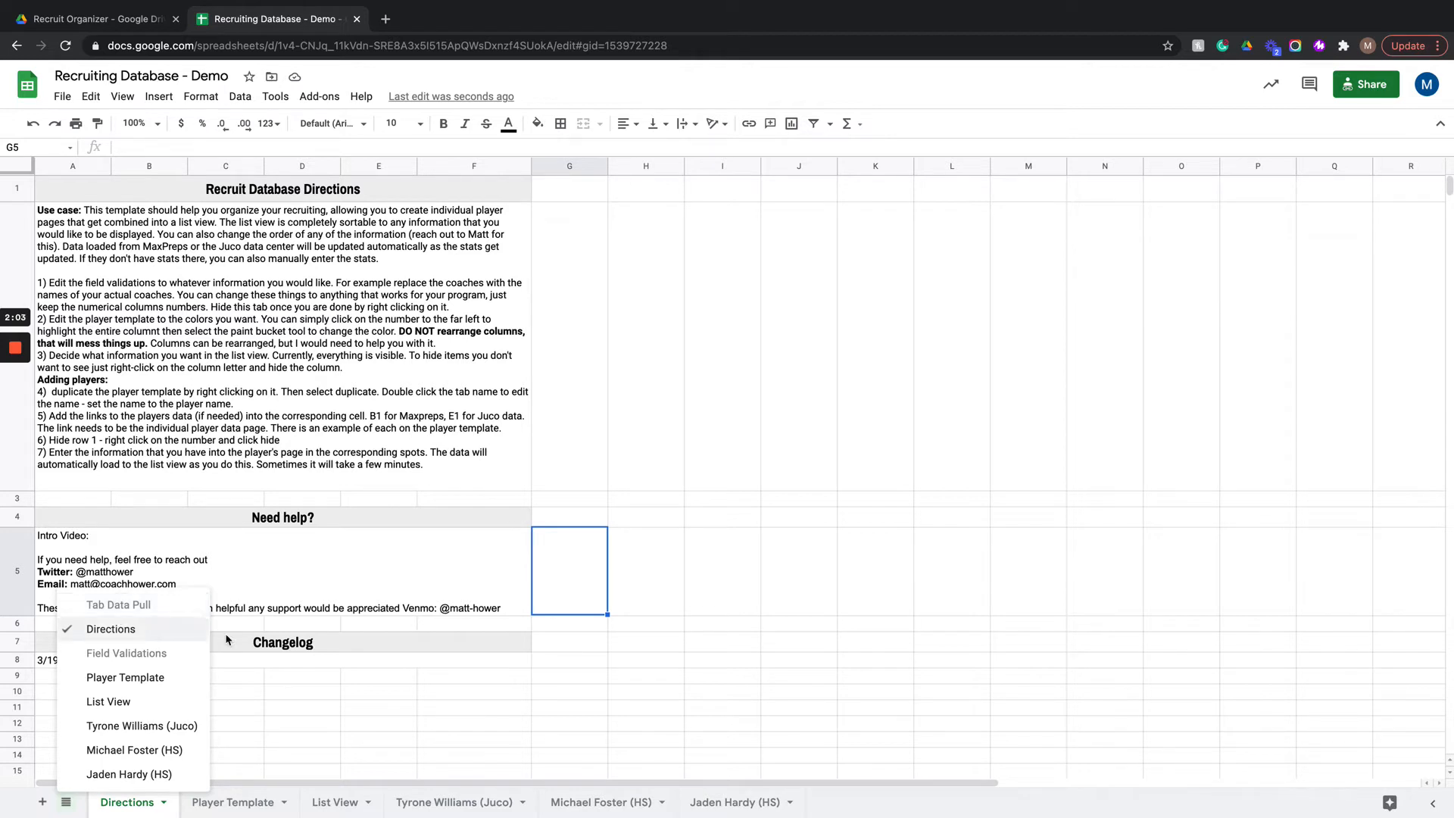
left_click(269, 681)
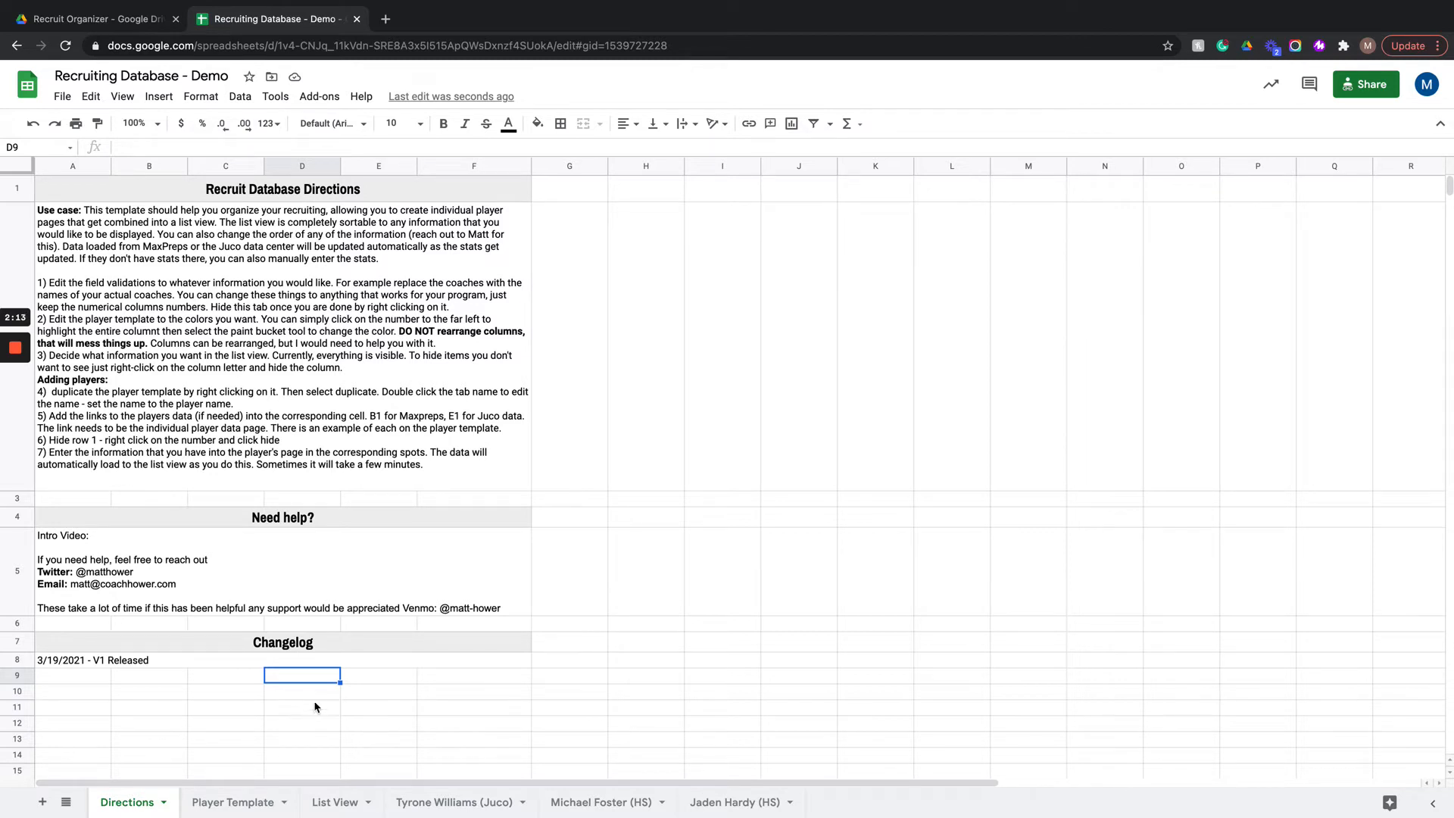
Step: On the Player Template sheet, view the MaxPreps page linked beside HS Stats and compare it with the metrics in row 19
left_click(233, 802)
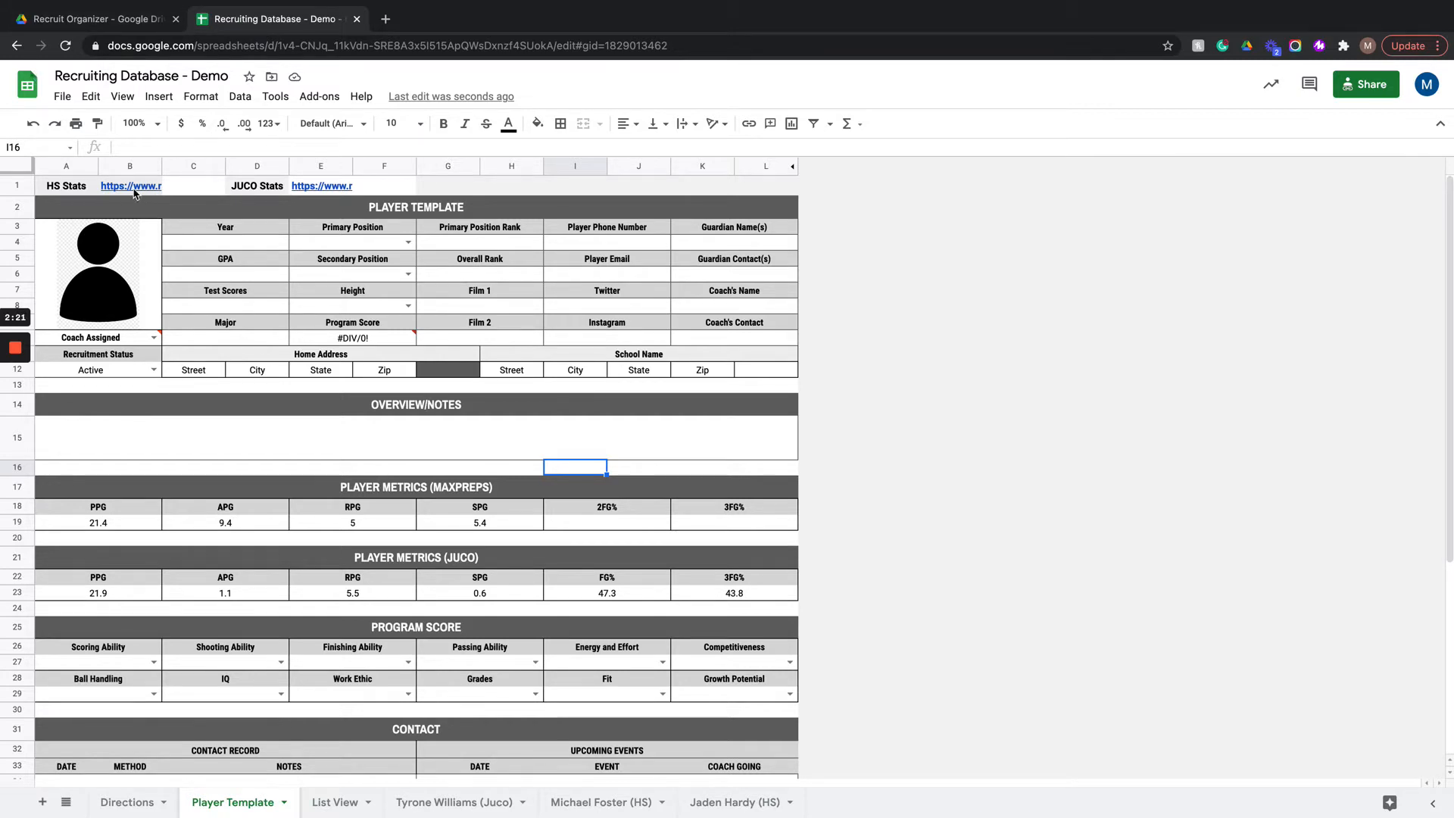
mouse_move(133, 194)
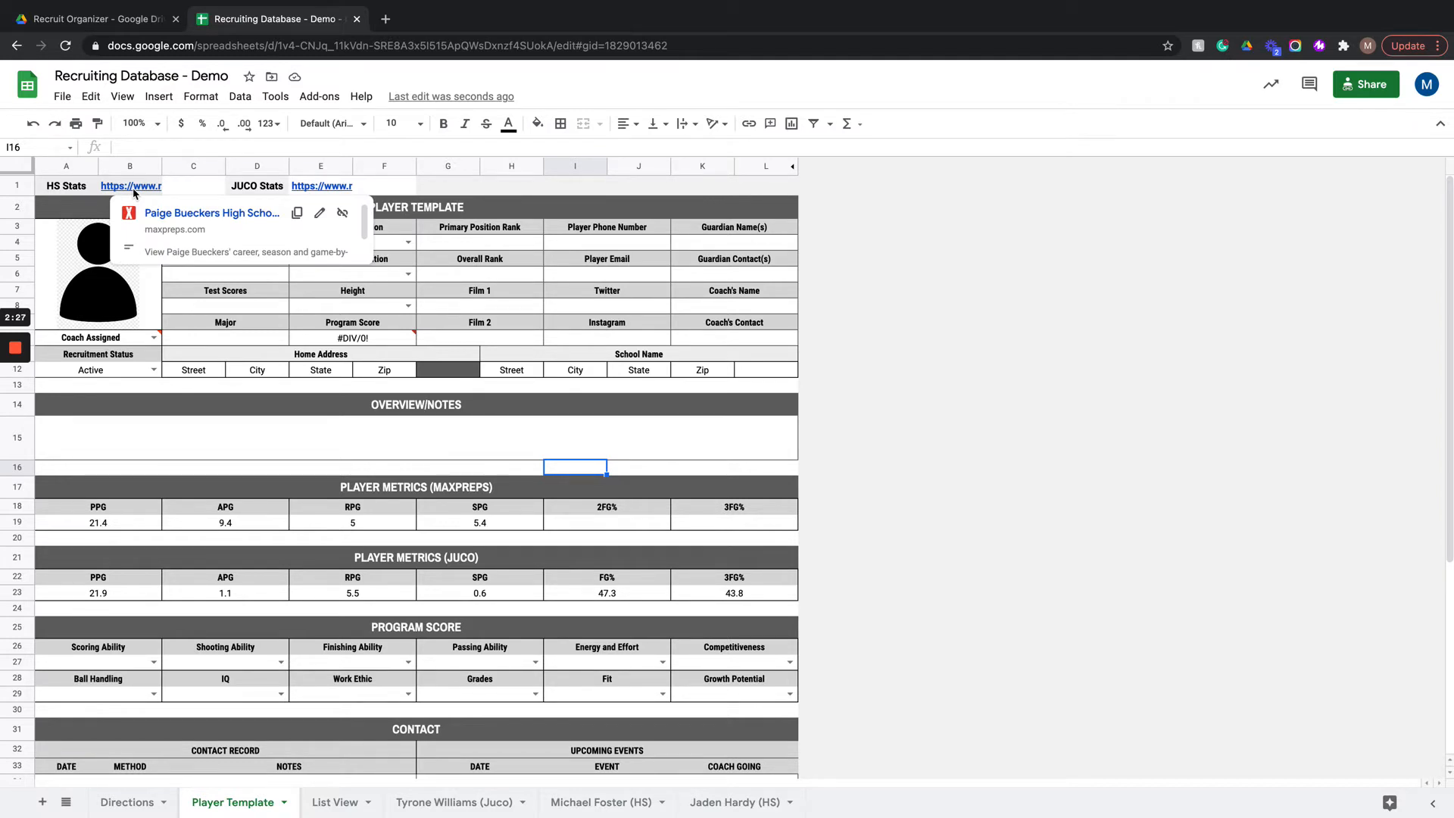
left_click(163, 214)
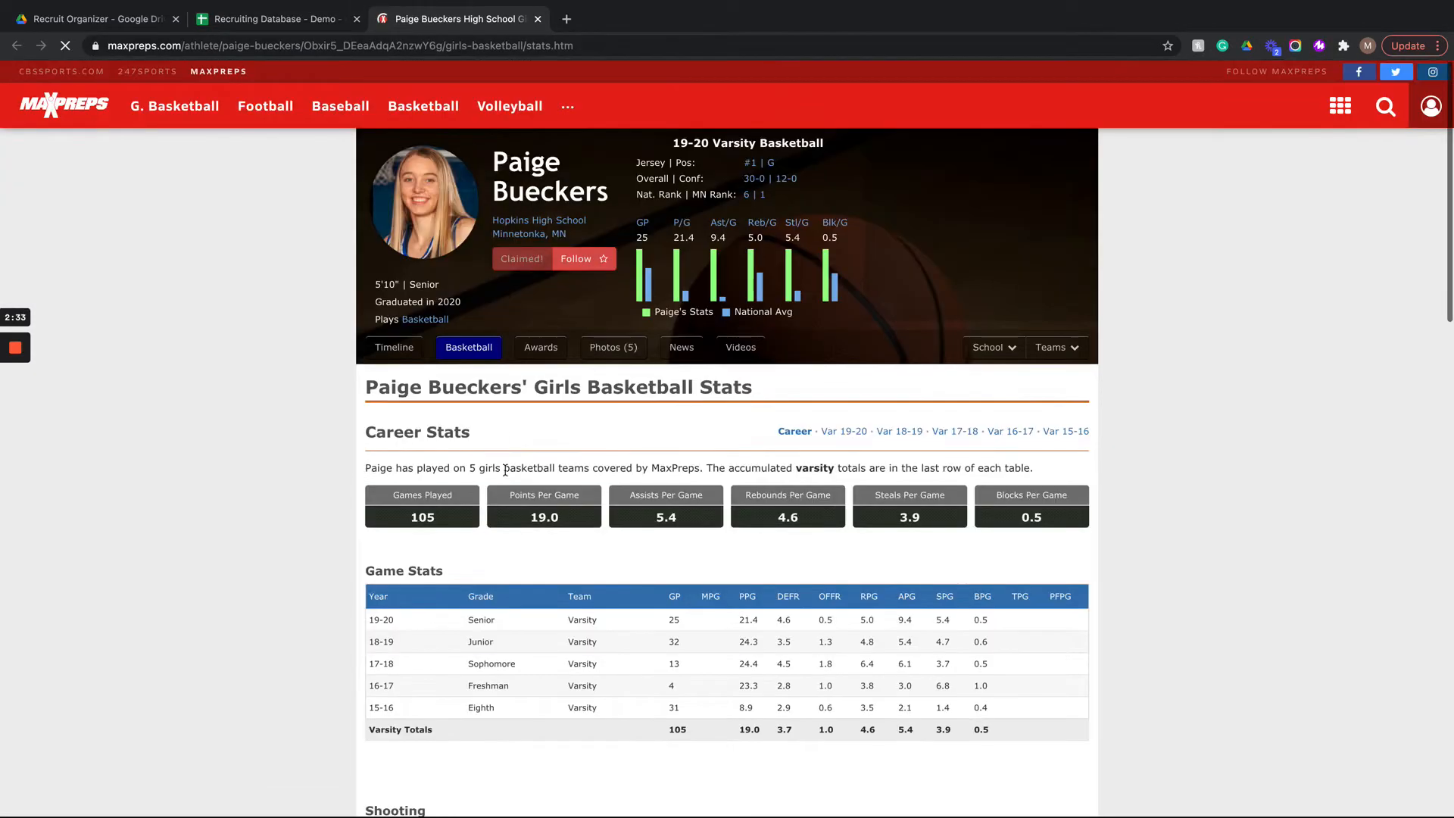
left_click(266, 23)
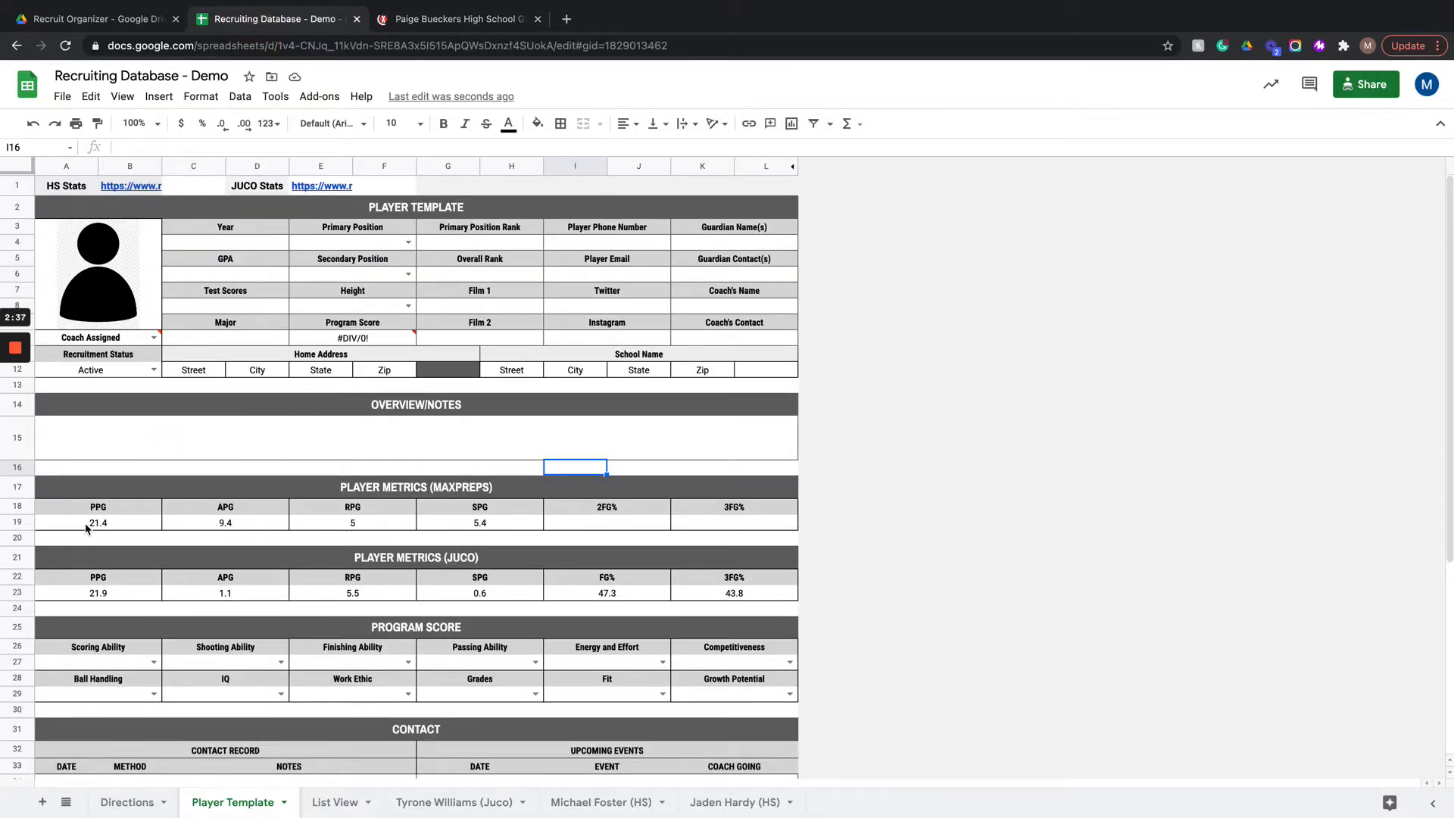
left_click(16, 522)
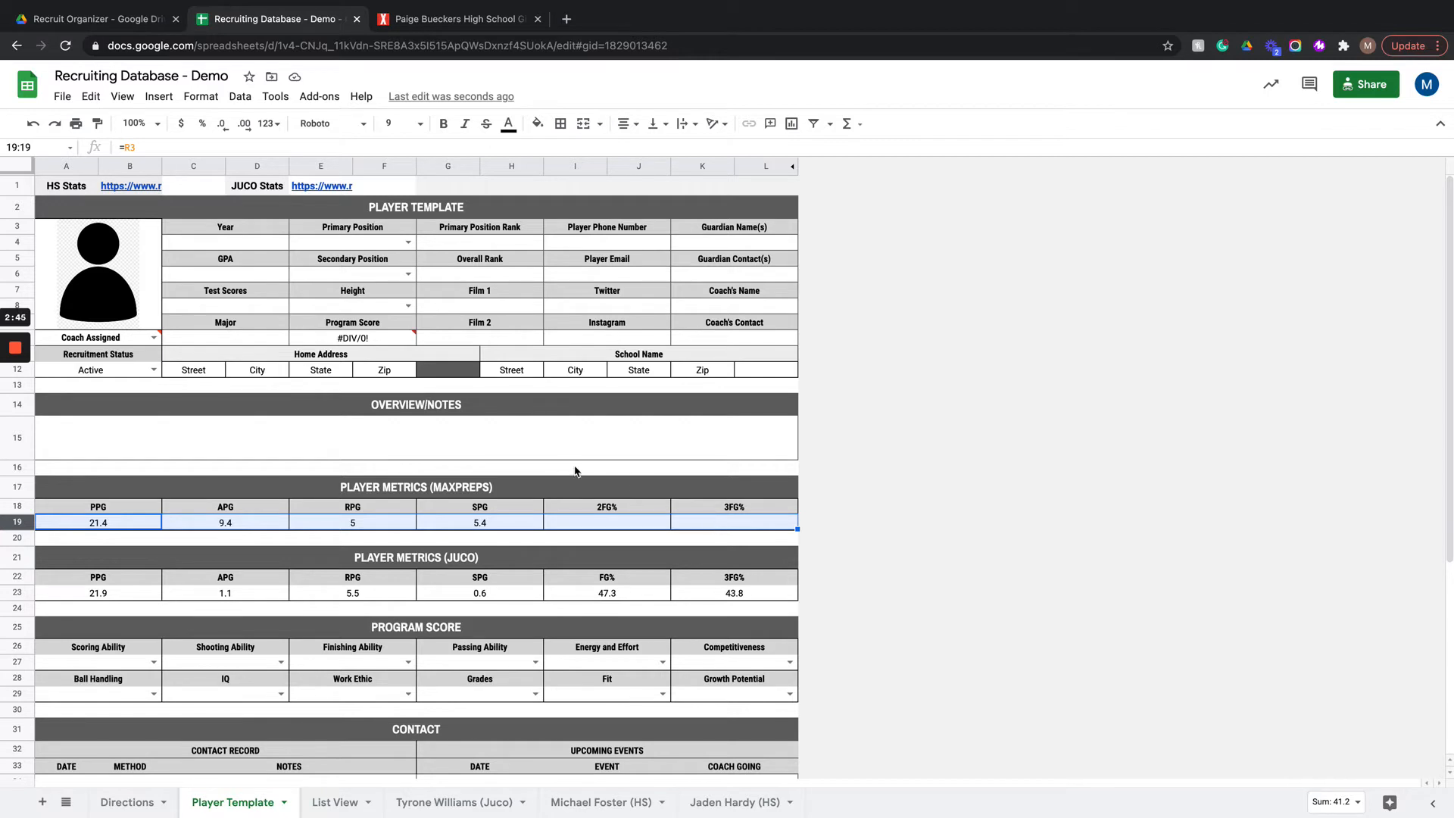
Step: View the NJCAA player page linked beside JUCO Stats and compare it with the JUCO metrics in row 23
left_click(25, 591)
left_click(303, 190)
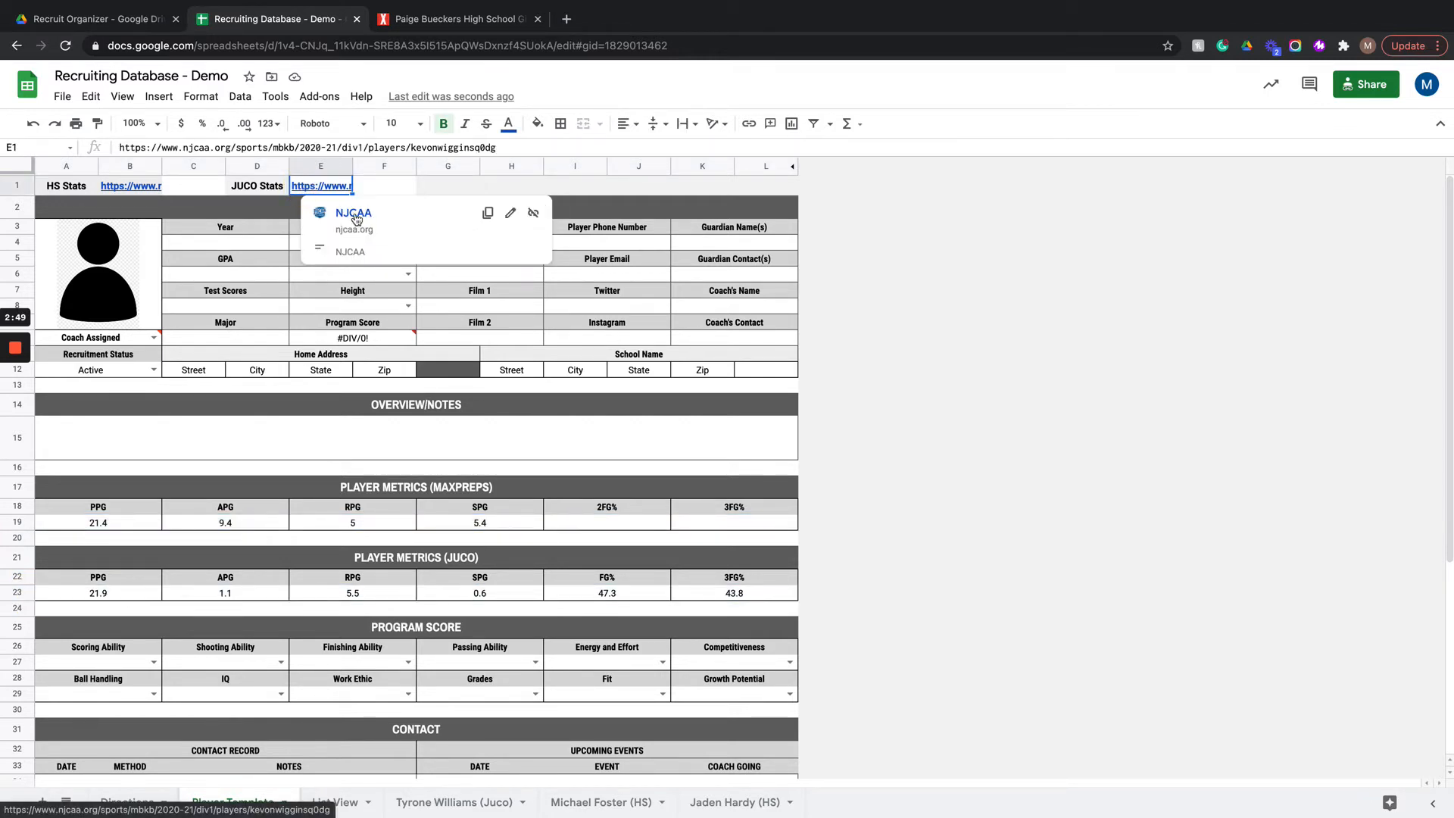
left_click(355, 214)
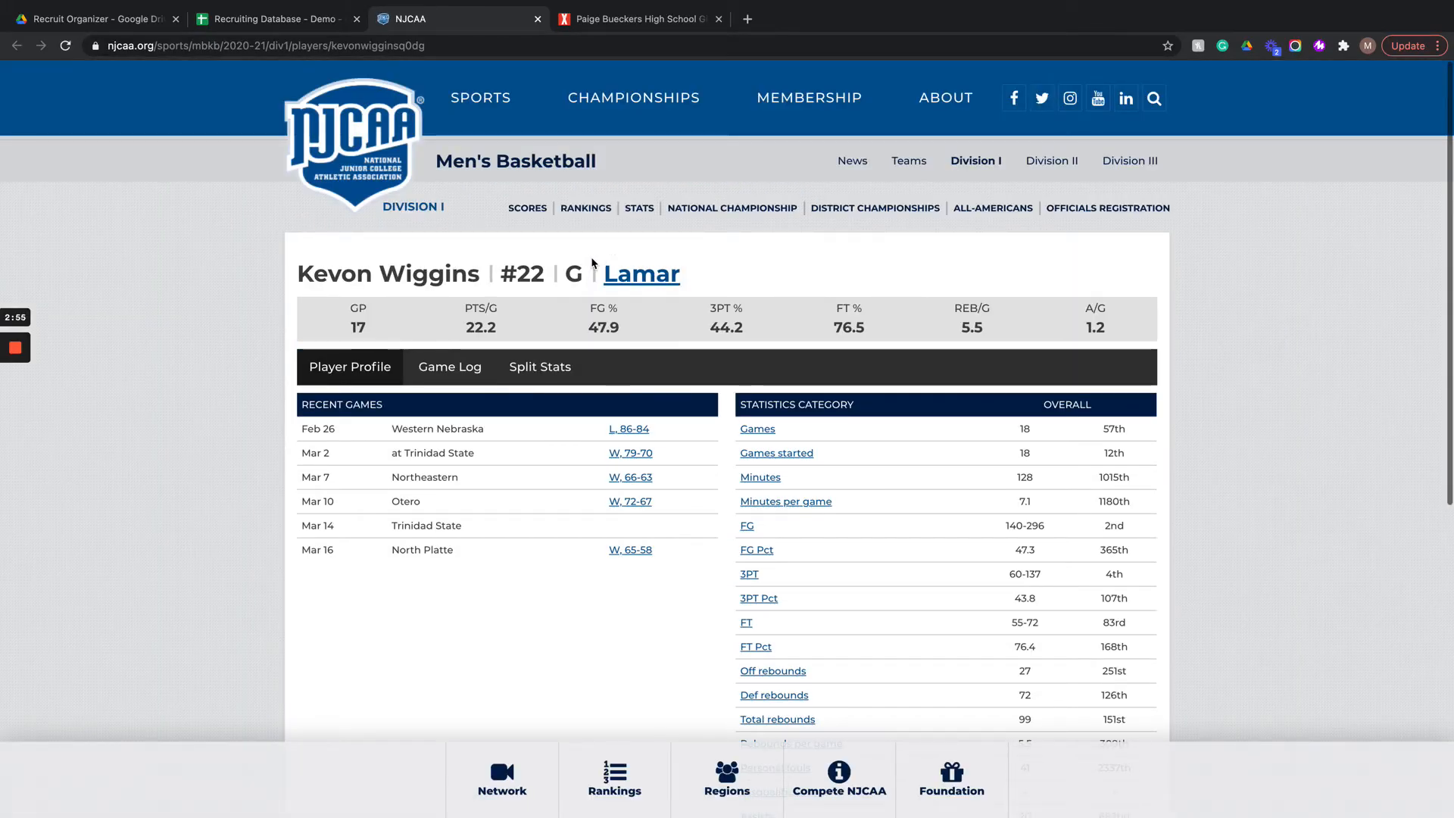
scroll(719, 450, "down", 3)
scroll(719, 449, "up", 3)
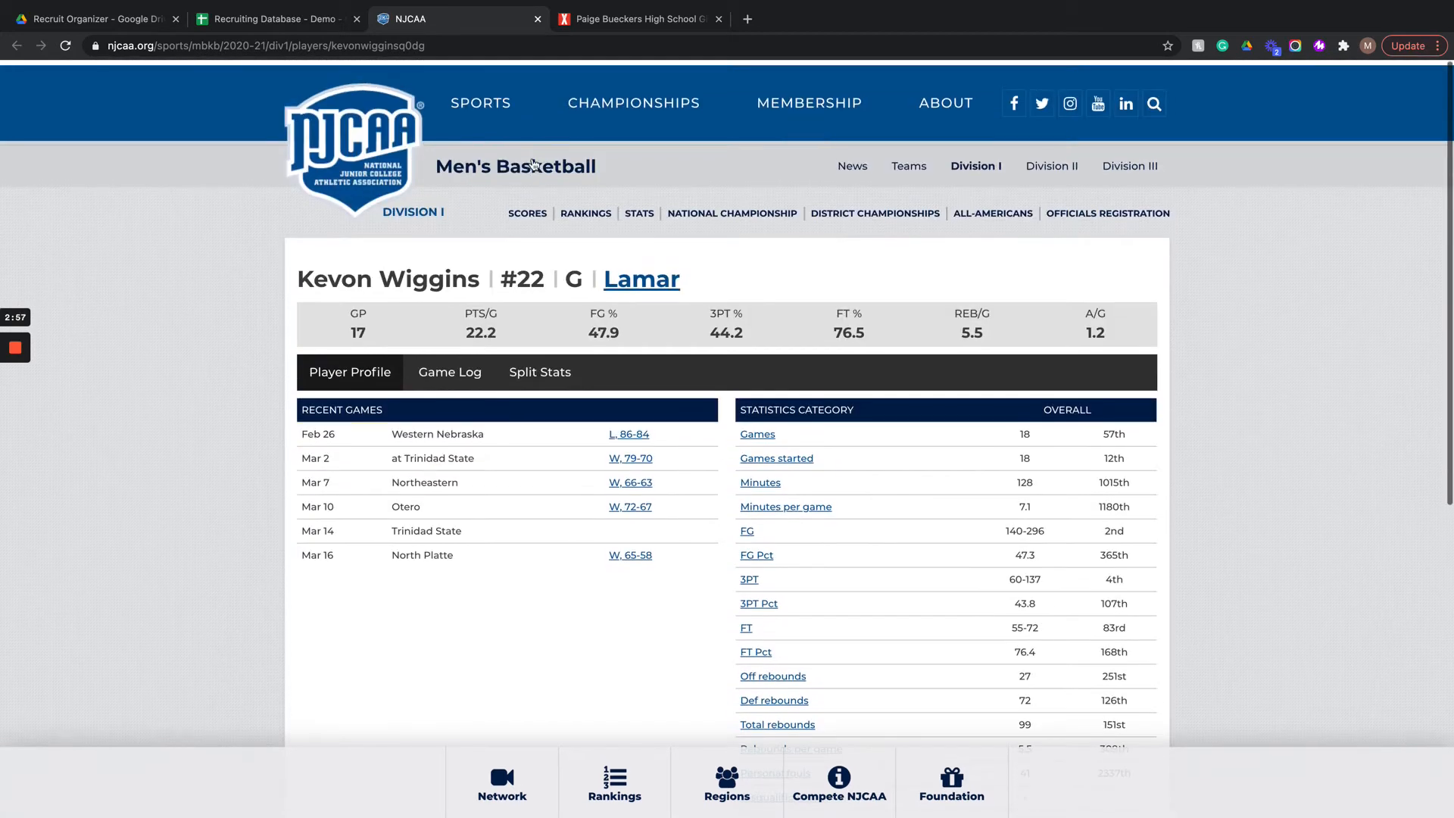
left_click(258, 23)
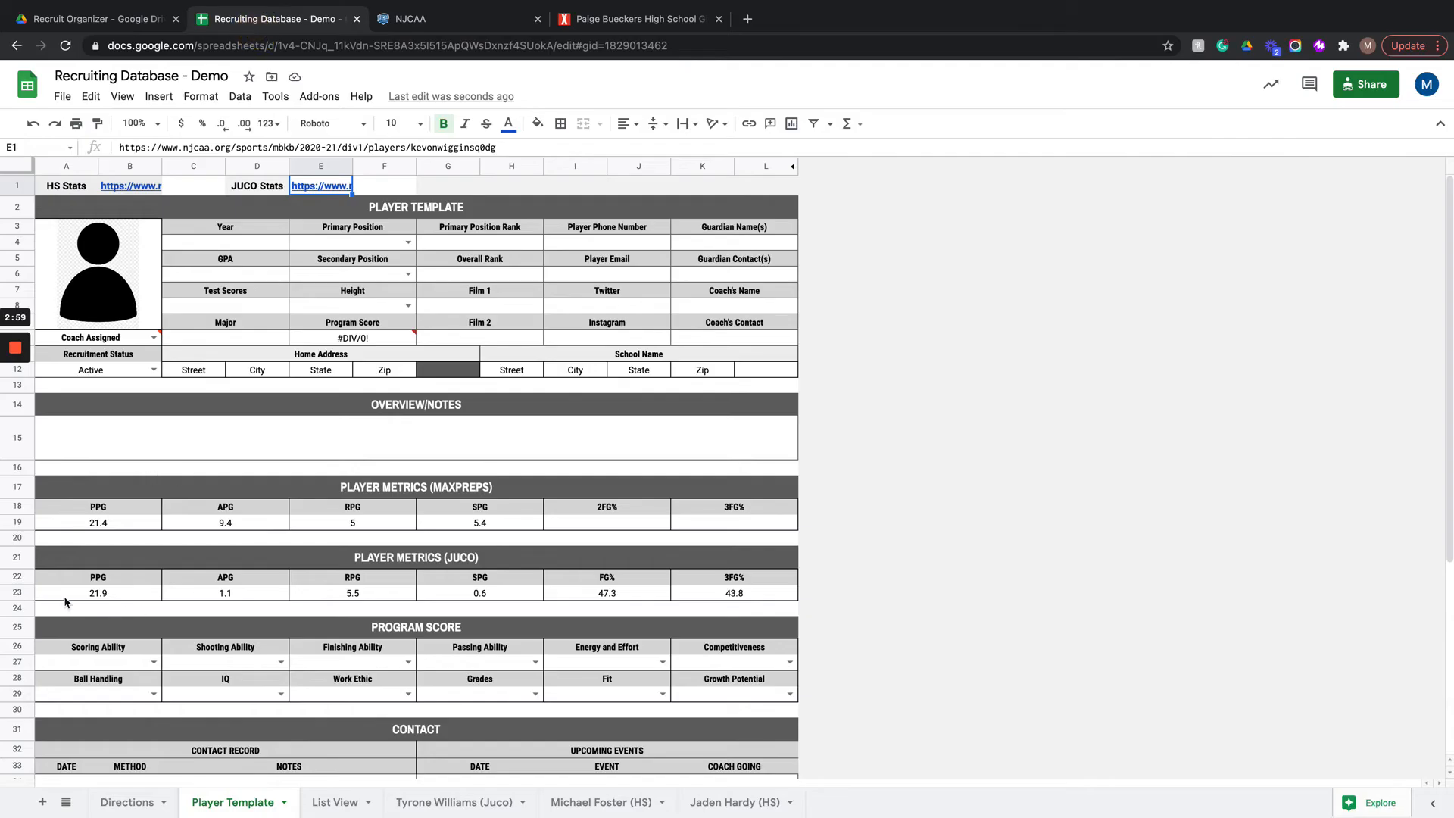
left_click(16, 593)
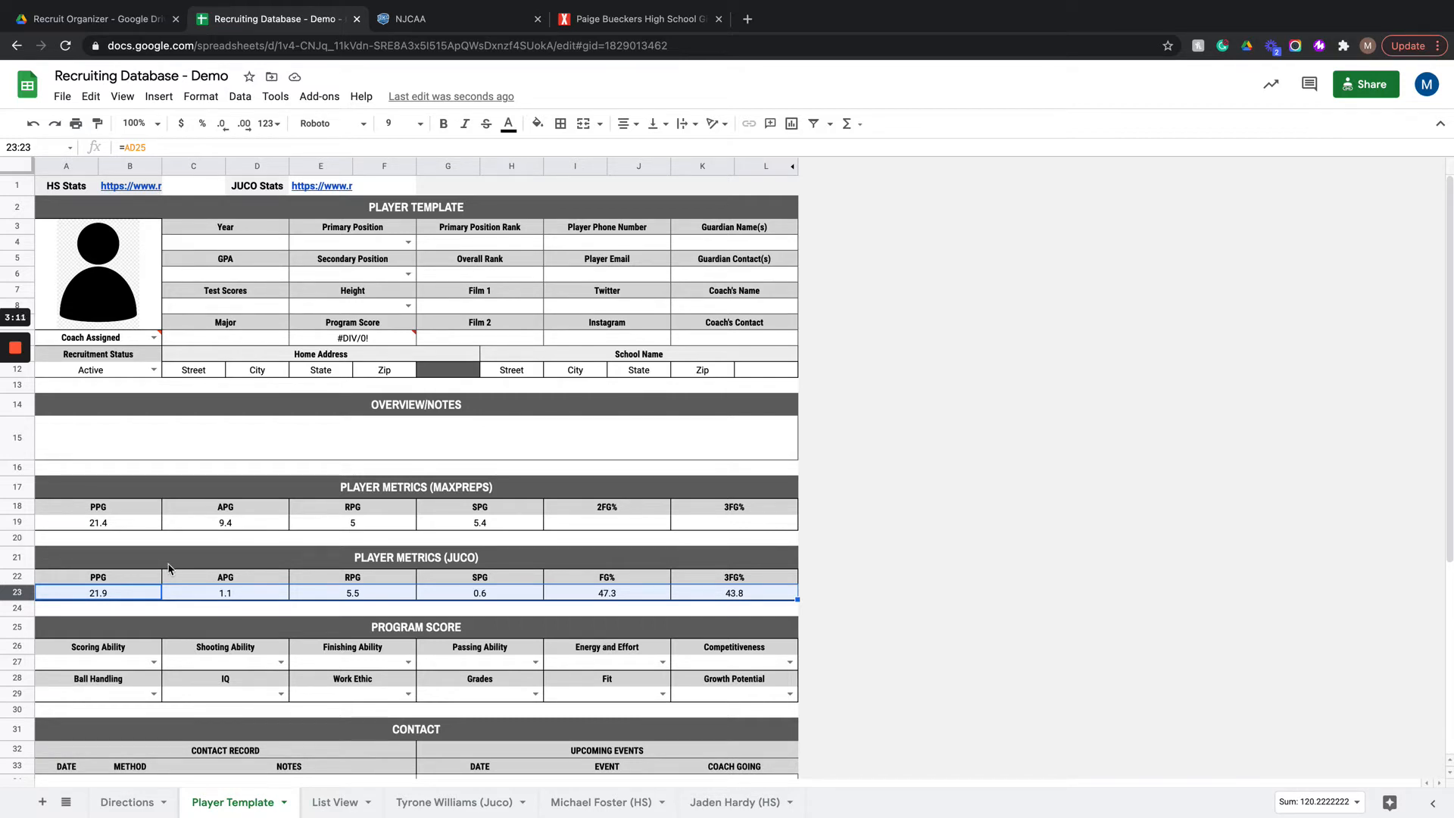
Step: Try overwriting the PPG value under Player Metrics (MaxPreps) with 23, and undo the entry
left_click(138, 529)
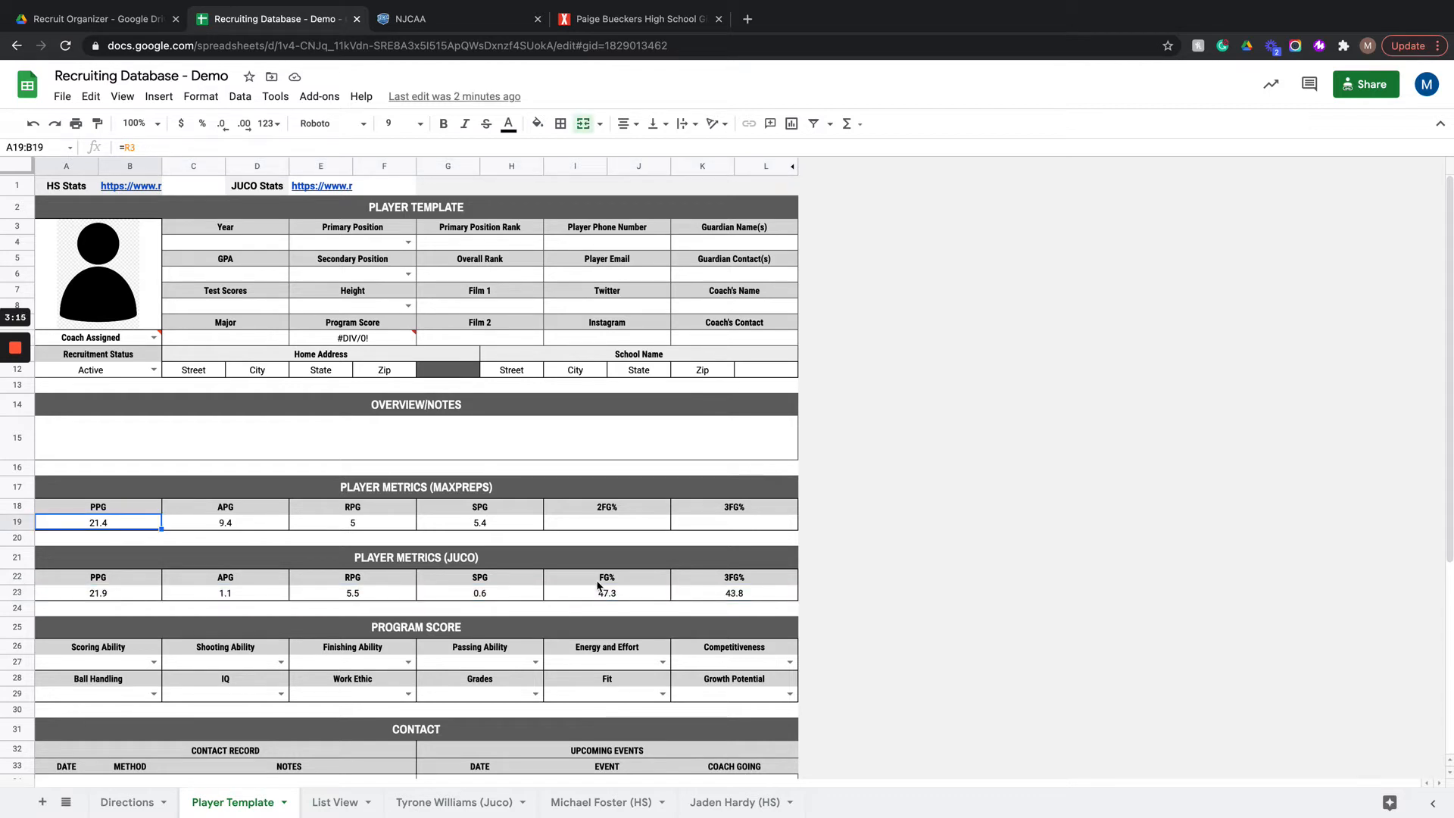
type("23")
key("Return")
key("ctrl+z")
Step: Fill the Player Template header rows 2, 21, 25 and 31 with a custom dark red color
left_click(24, 213)
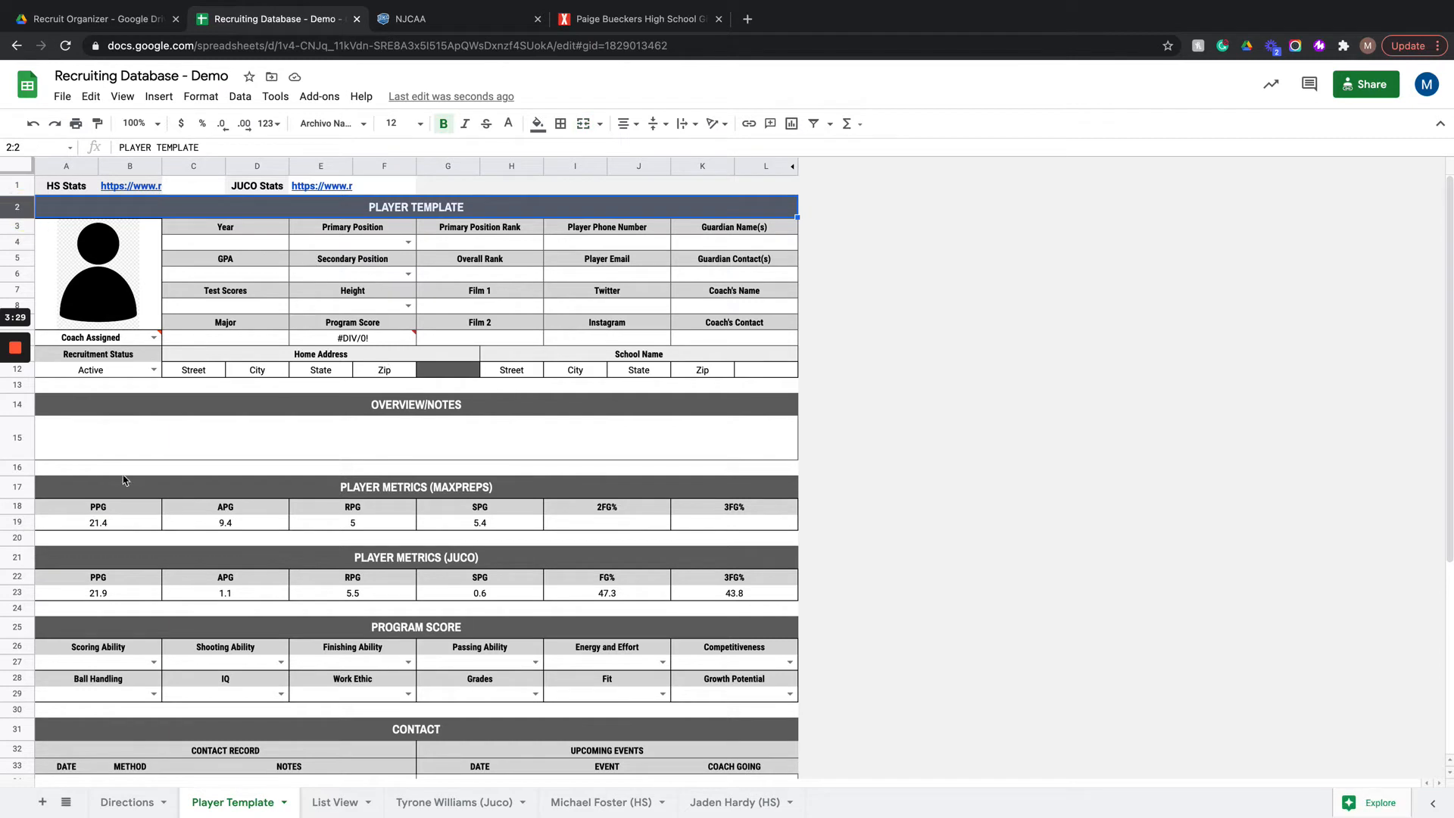
left_click(16, 557)
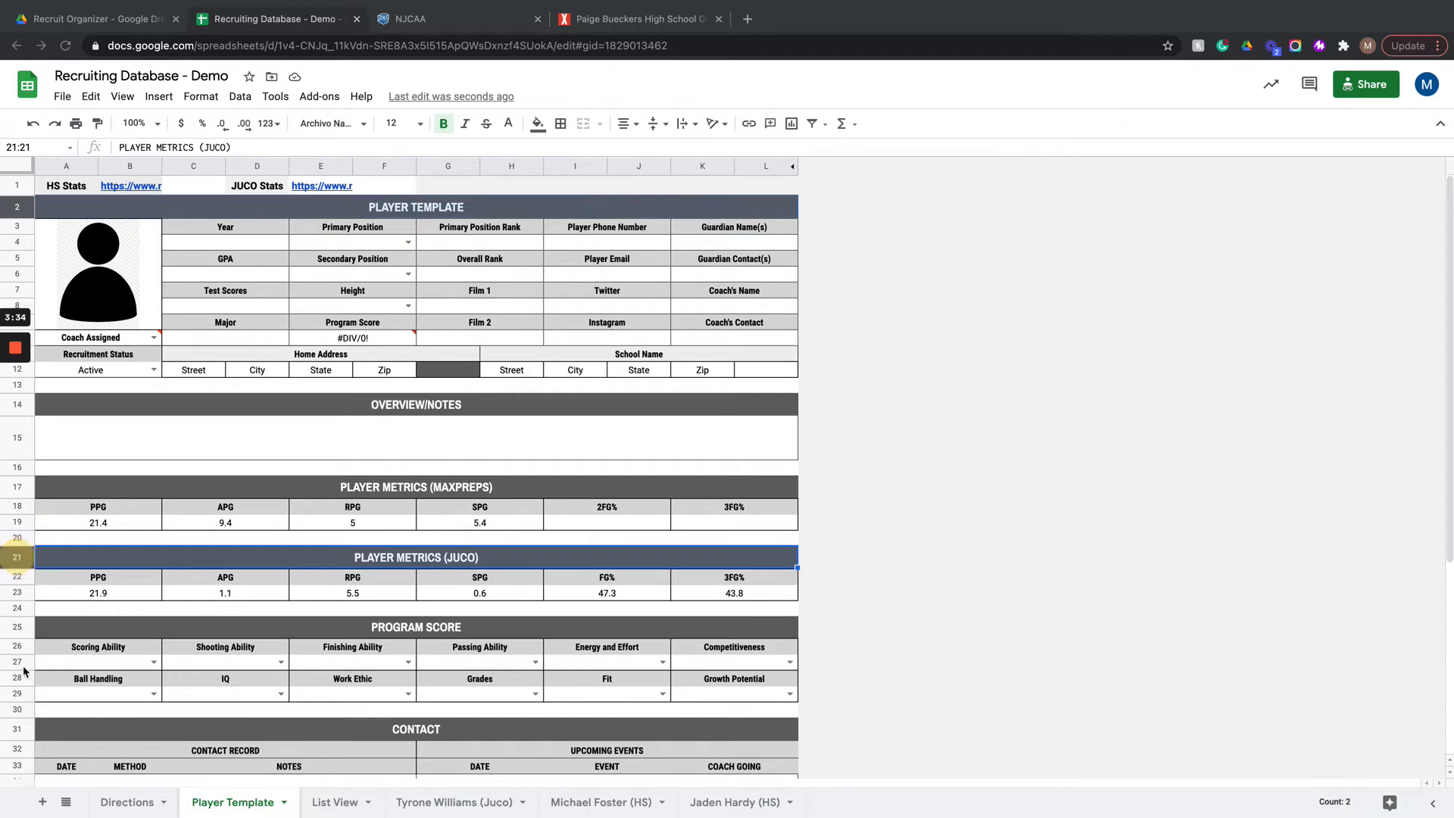
left_click(25, 627, "super")
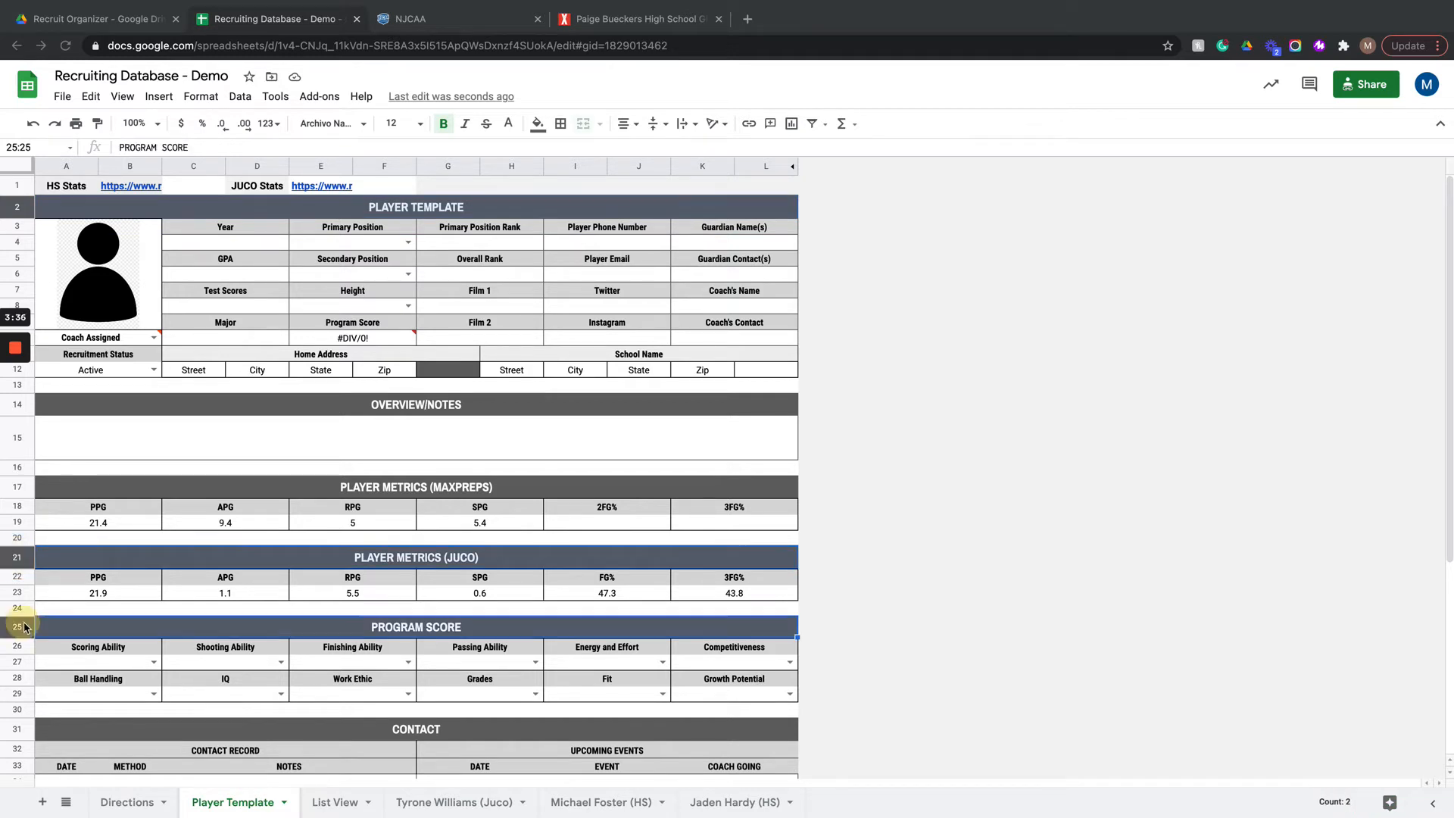
left_click(25, 730, "super")
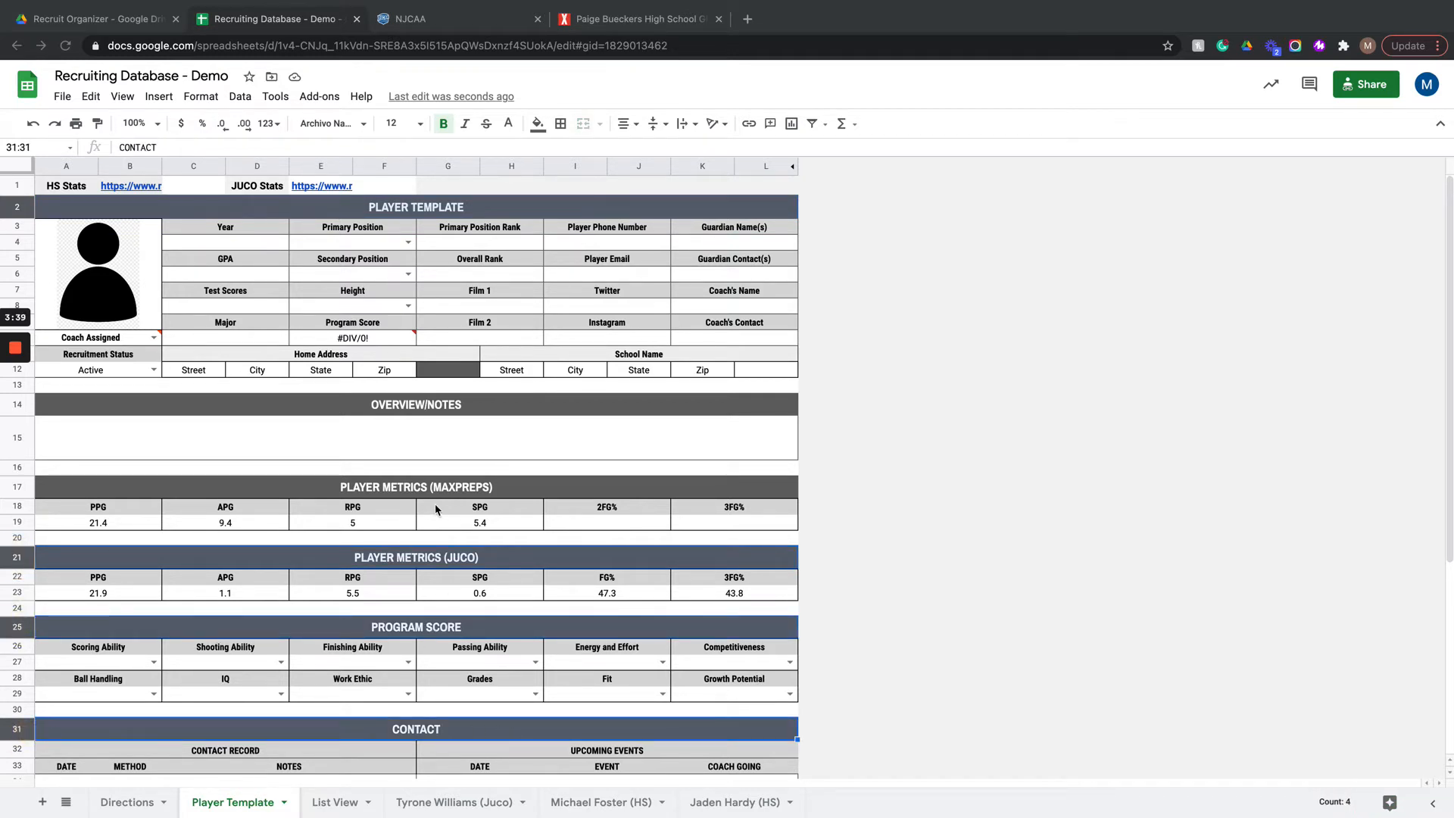
left_click(538, 125)
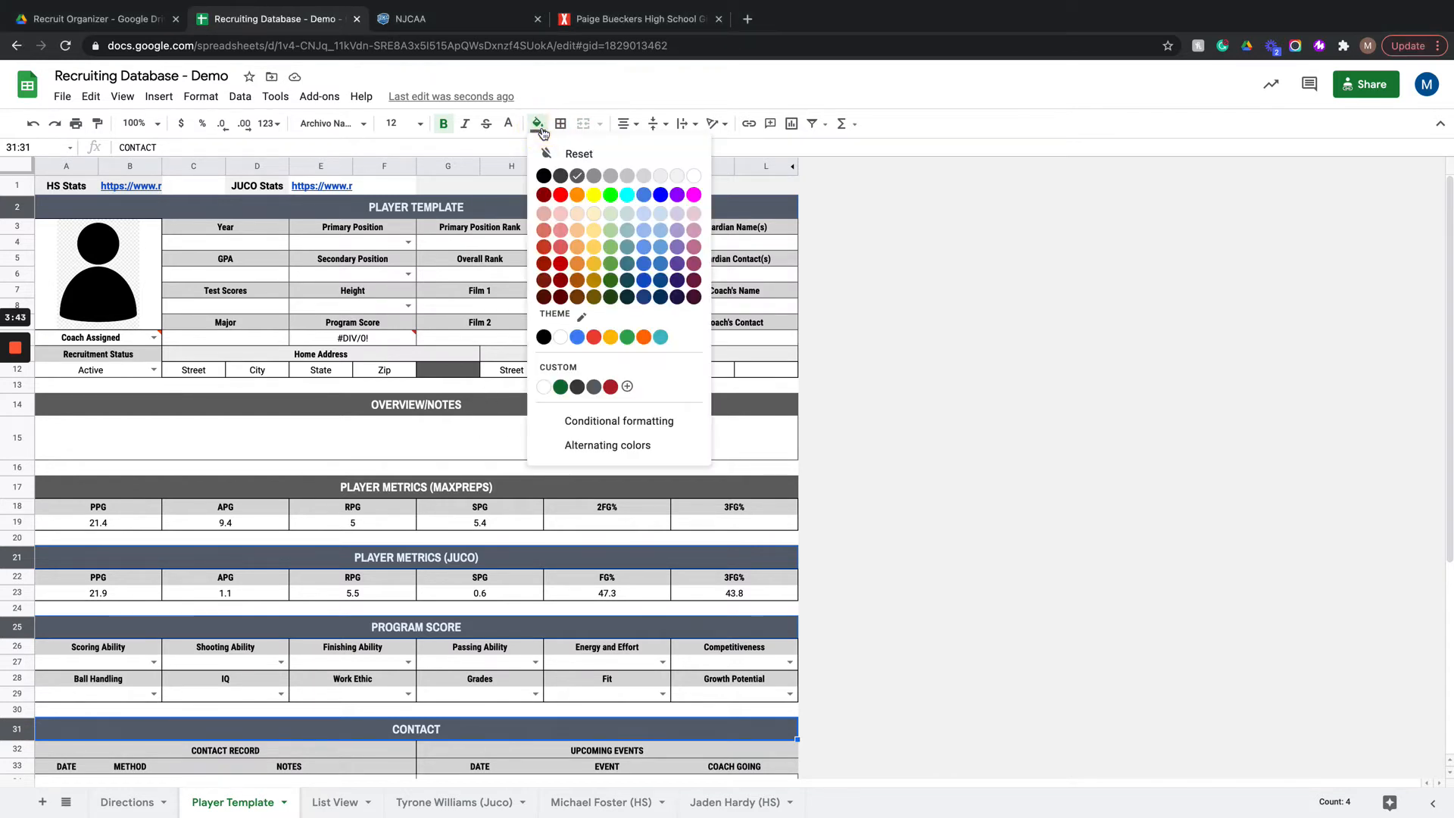
left_click(628, 388)
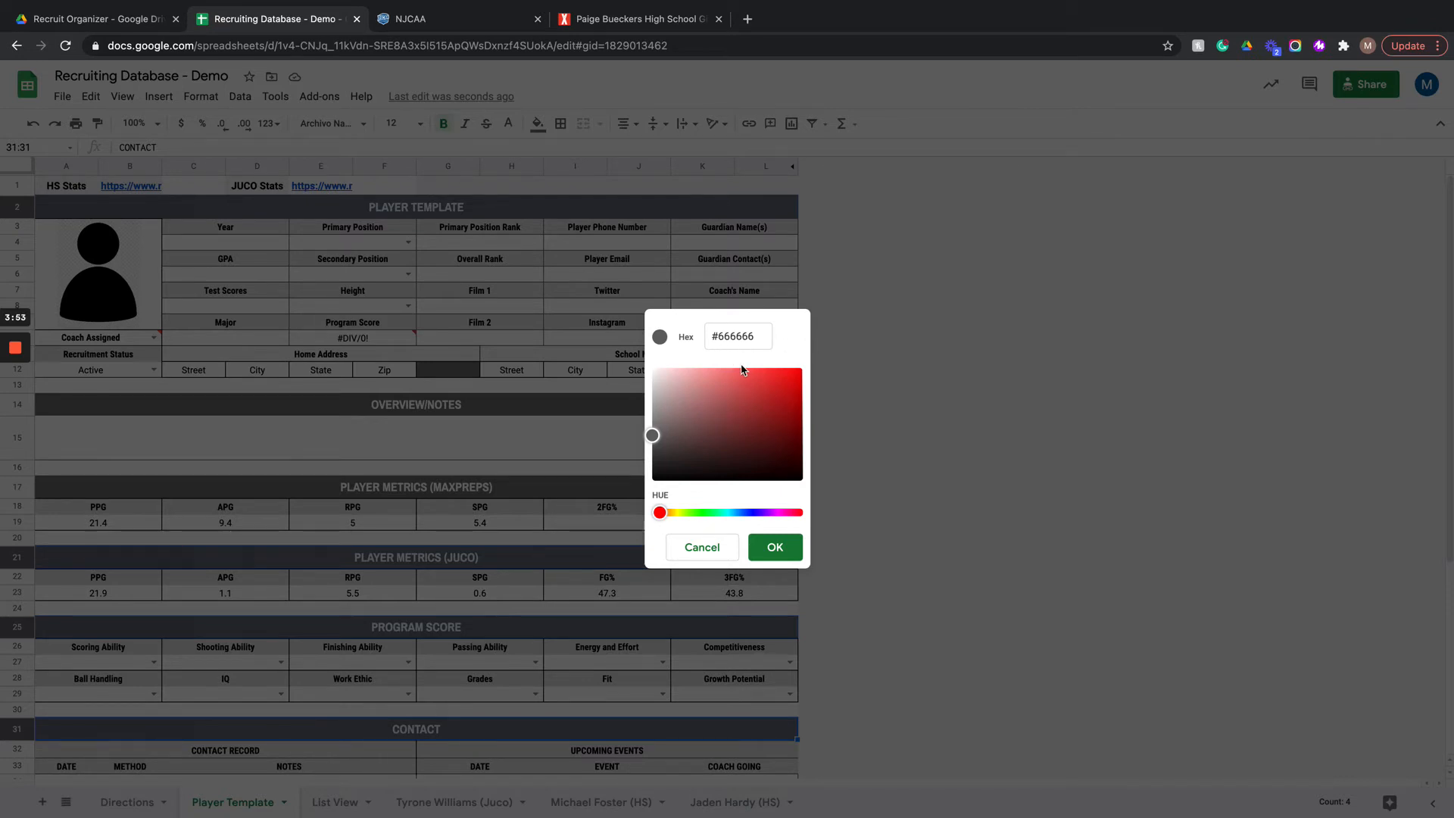
mouse_move(754, 432)
left_mouse_down()
mouse_move(766, 396)
mouse_move(734, 399)
mouse_move(773, 429)
mouse_move(779, 386)
mouse_move(785, 397)
mouse_move(744, 409)
mouse_move(756, 418)
left_mouse_up()
left_click(774, 547)
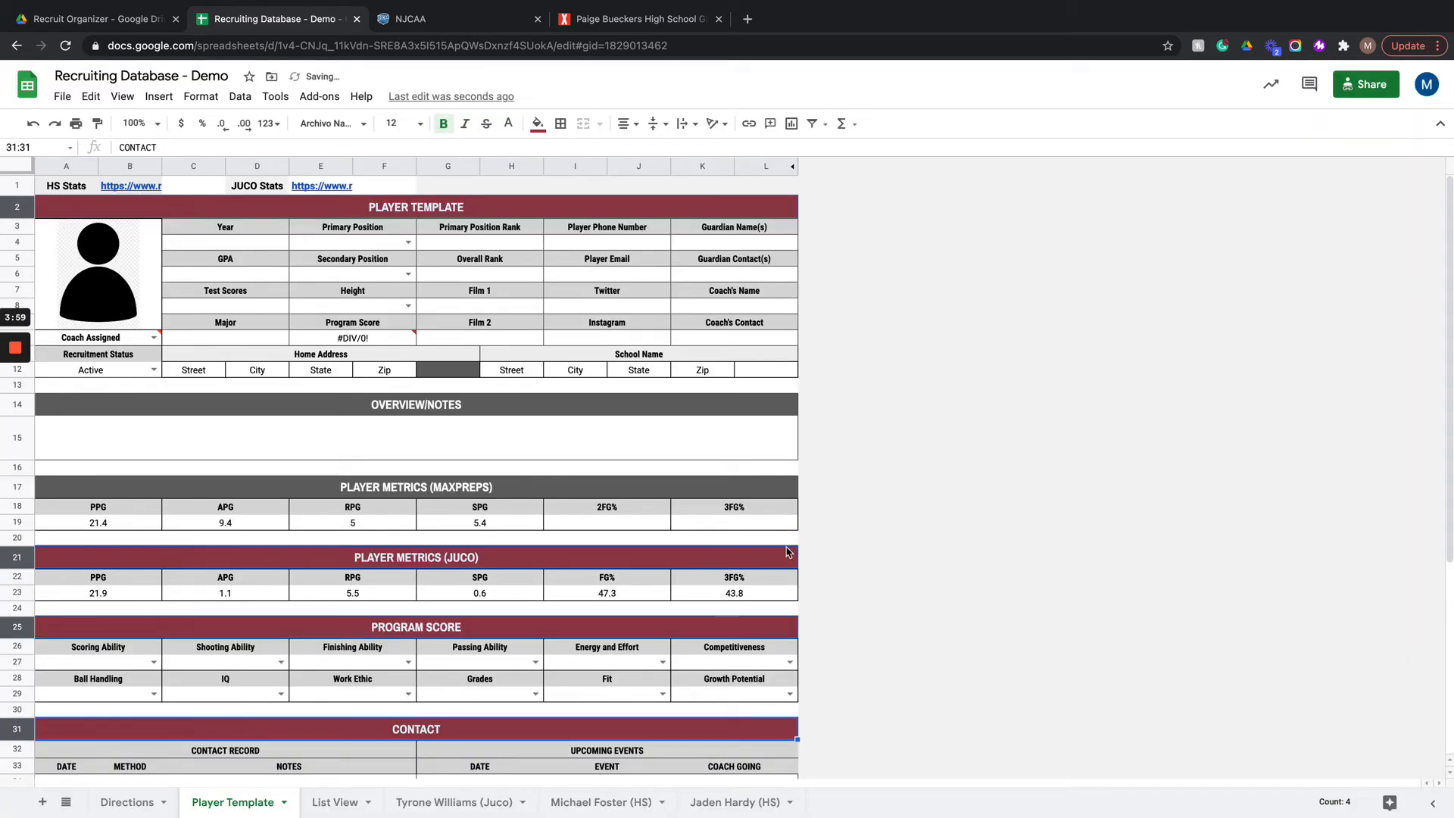
Step: Undo the dark red fill on the Player Template header rows
left_click(1017, 508)
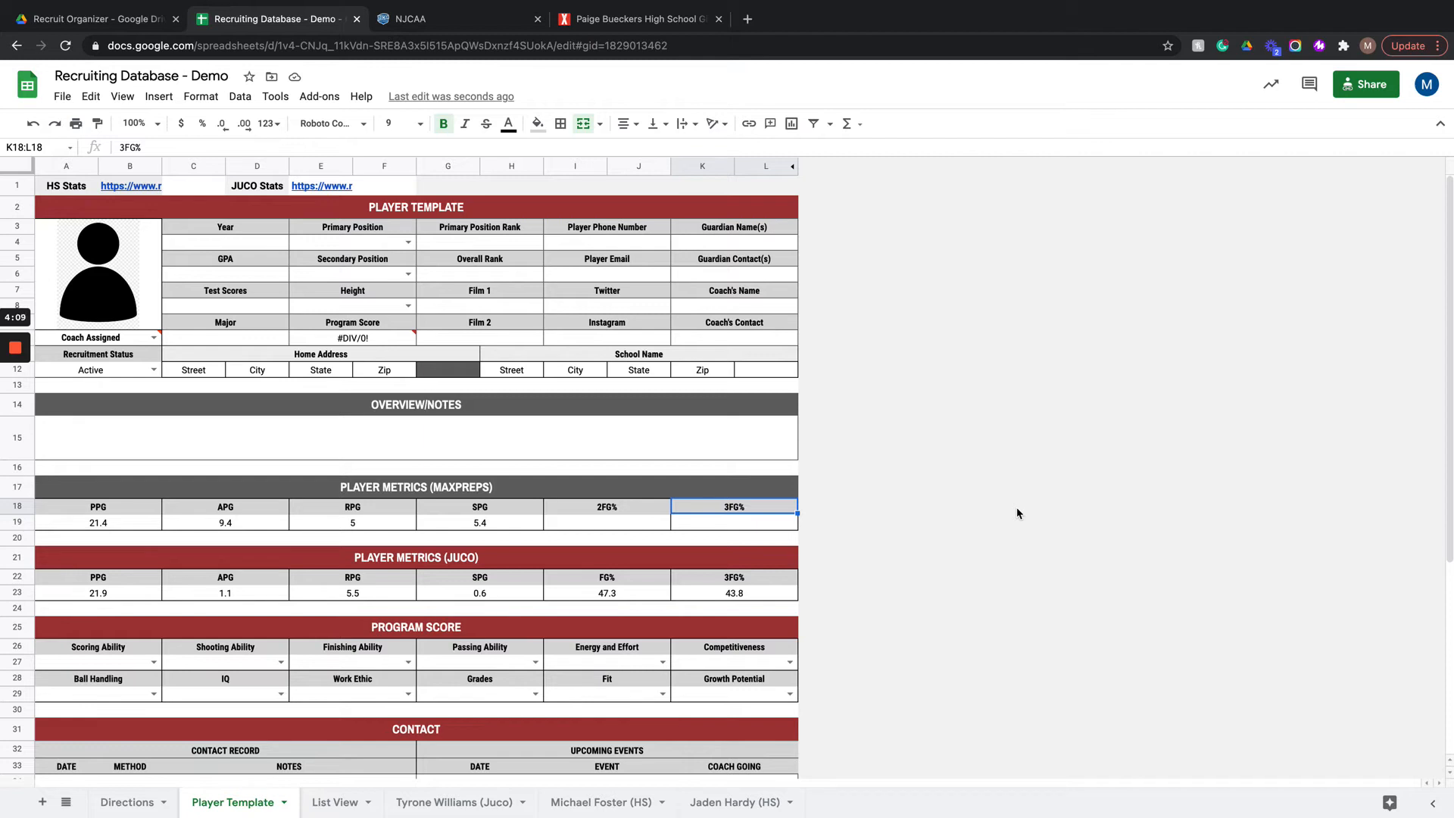
key("super+z")
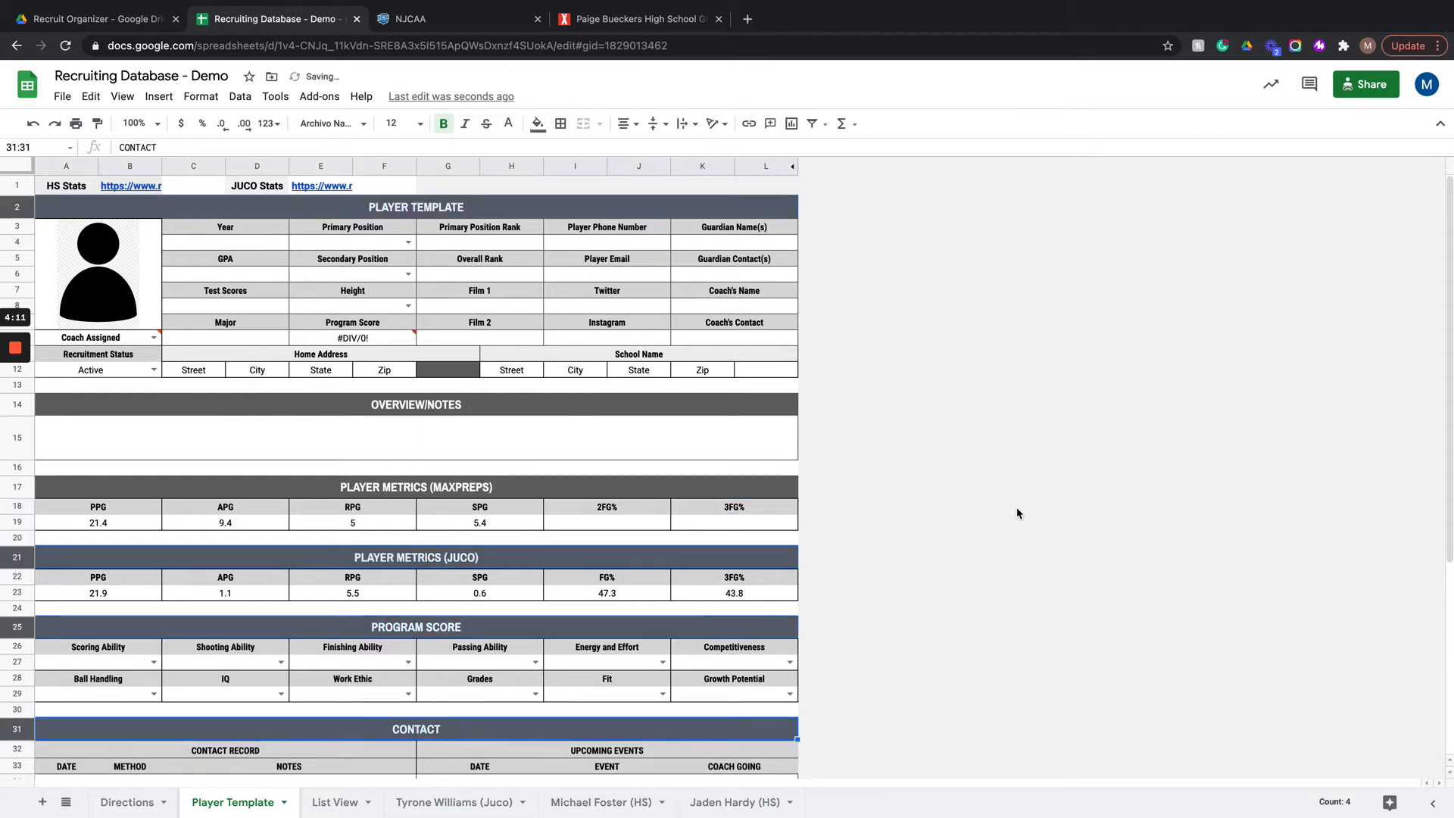
left_click(1044, 480)
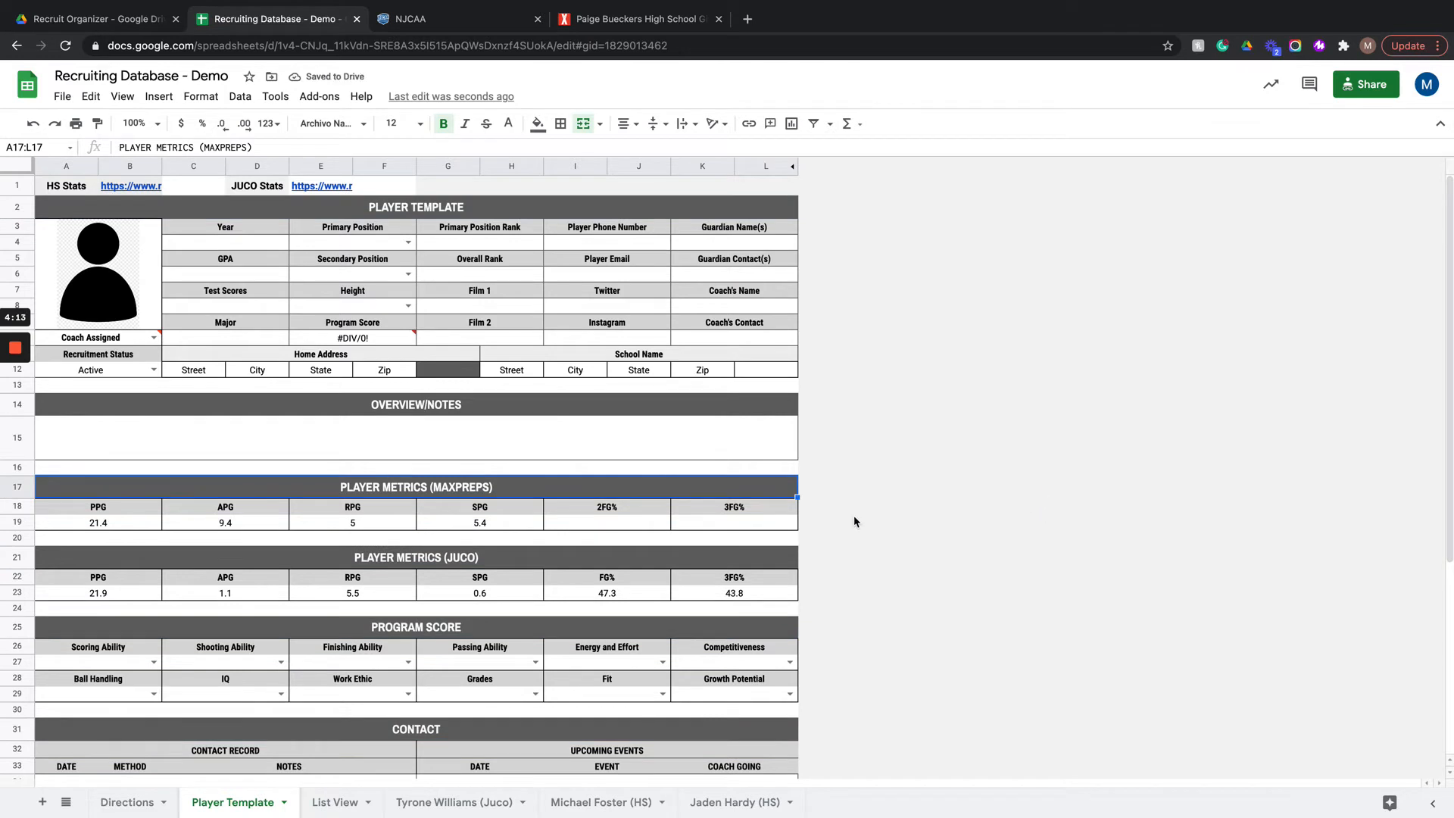
Step: Look over the template's contact section and the completed individual player sheets
scroll(853, 521, "down", 3)
scroll(854, 521, "up", 3)
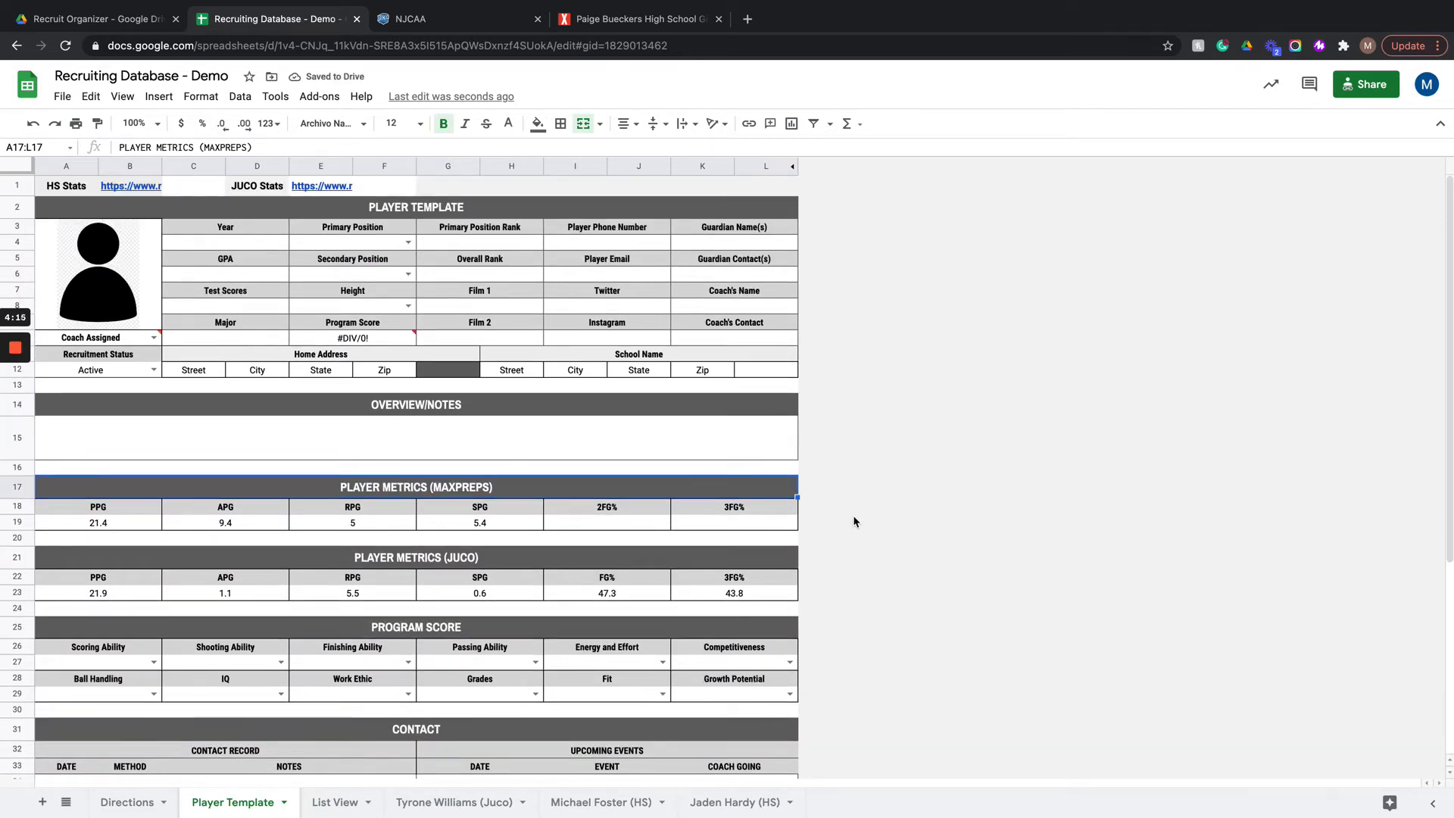
scroll(853, 521, "down", 5)
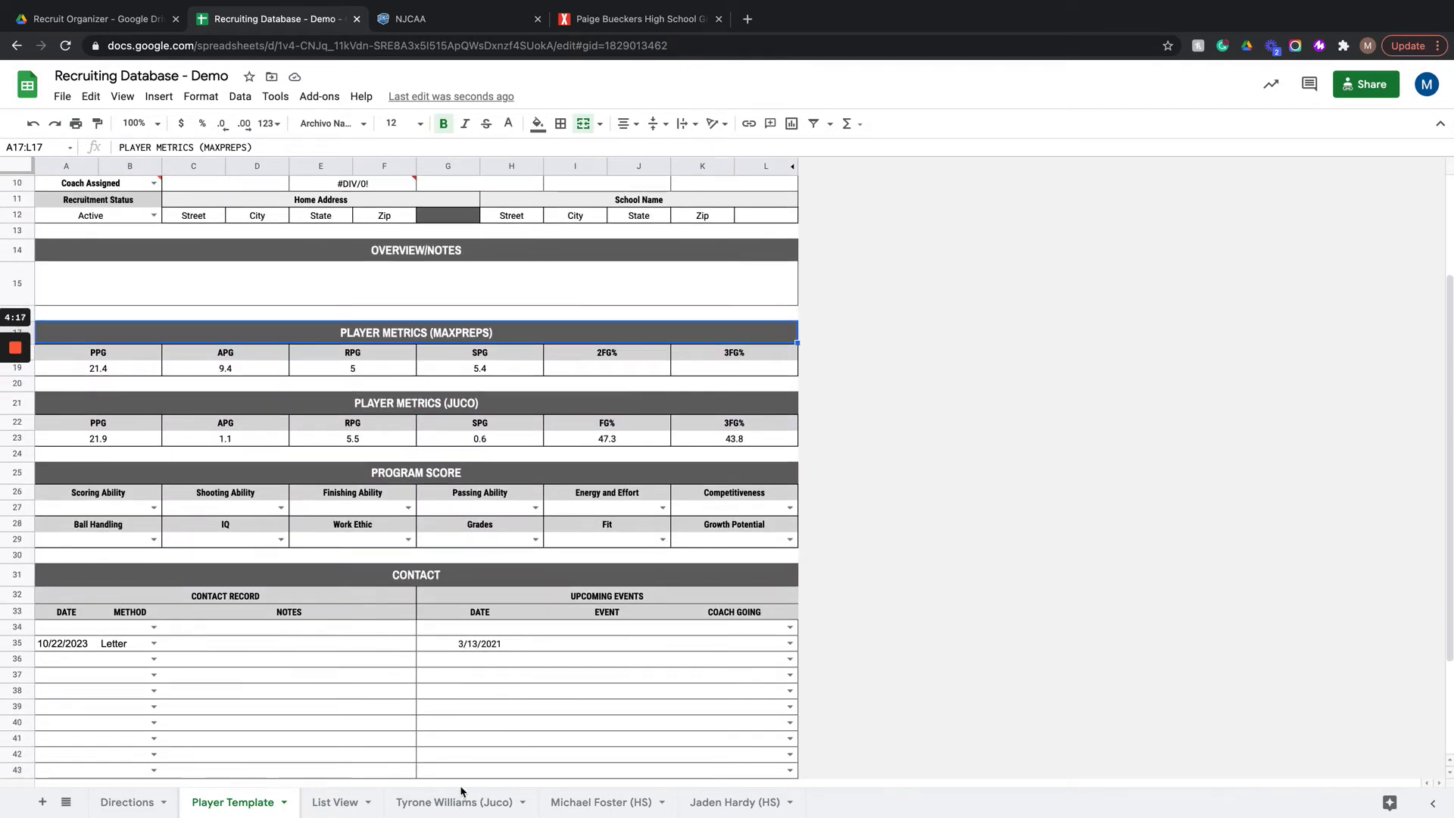
left_click(461, 792)
left_click(579, 802)
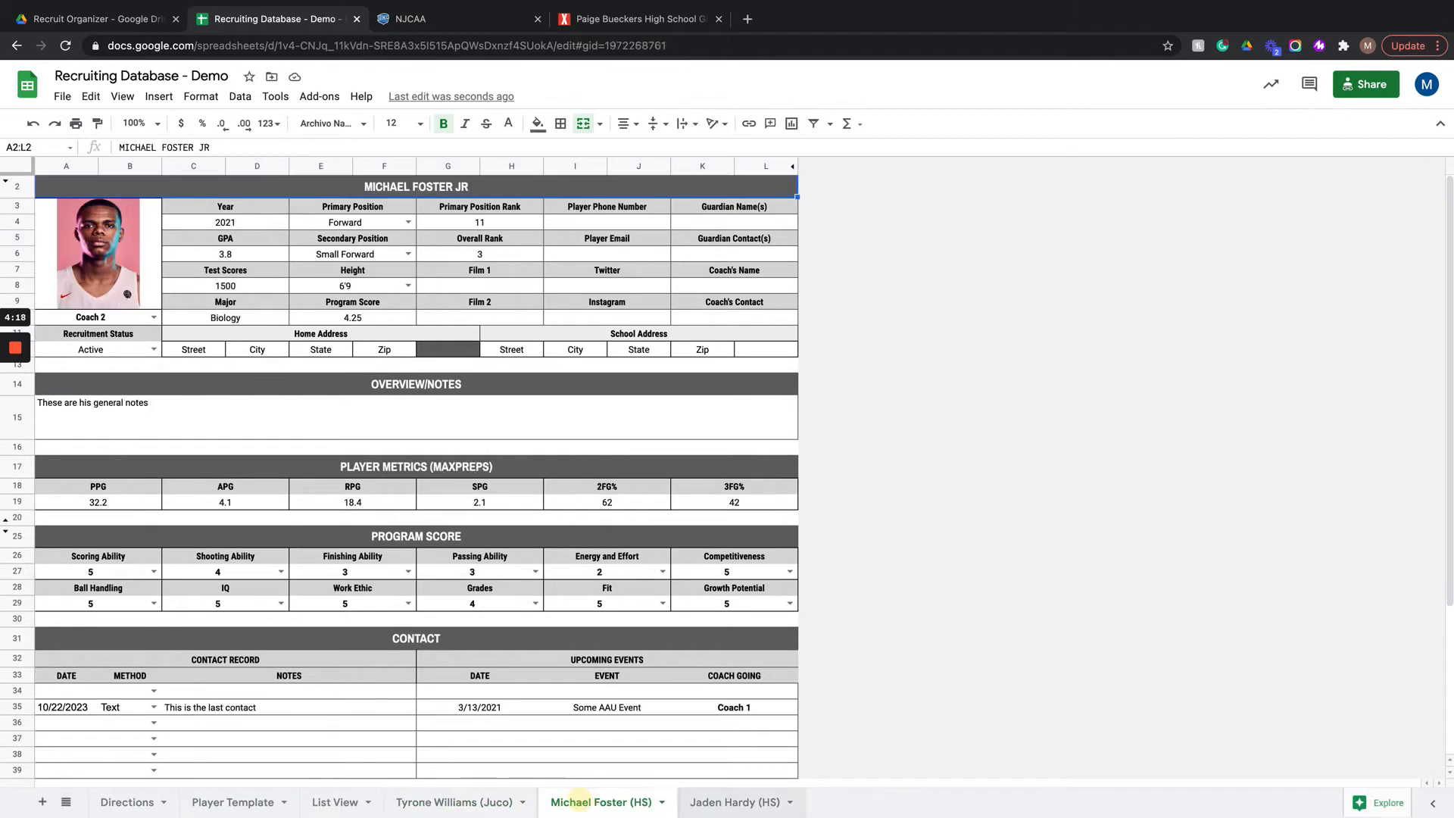
left_click(733, 800)
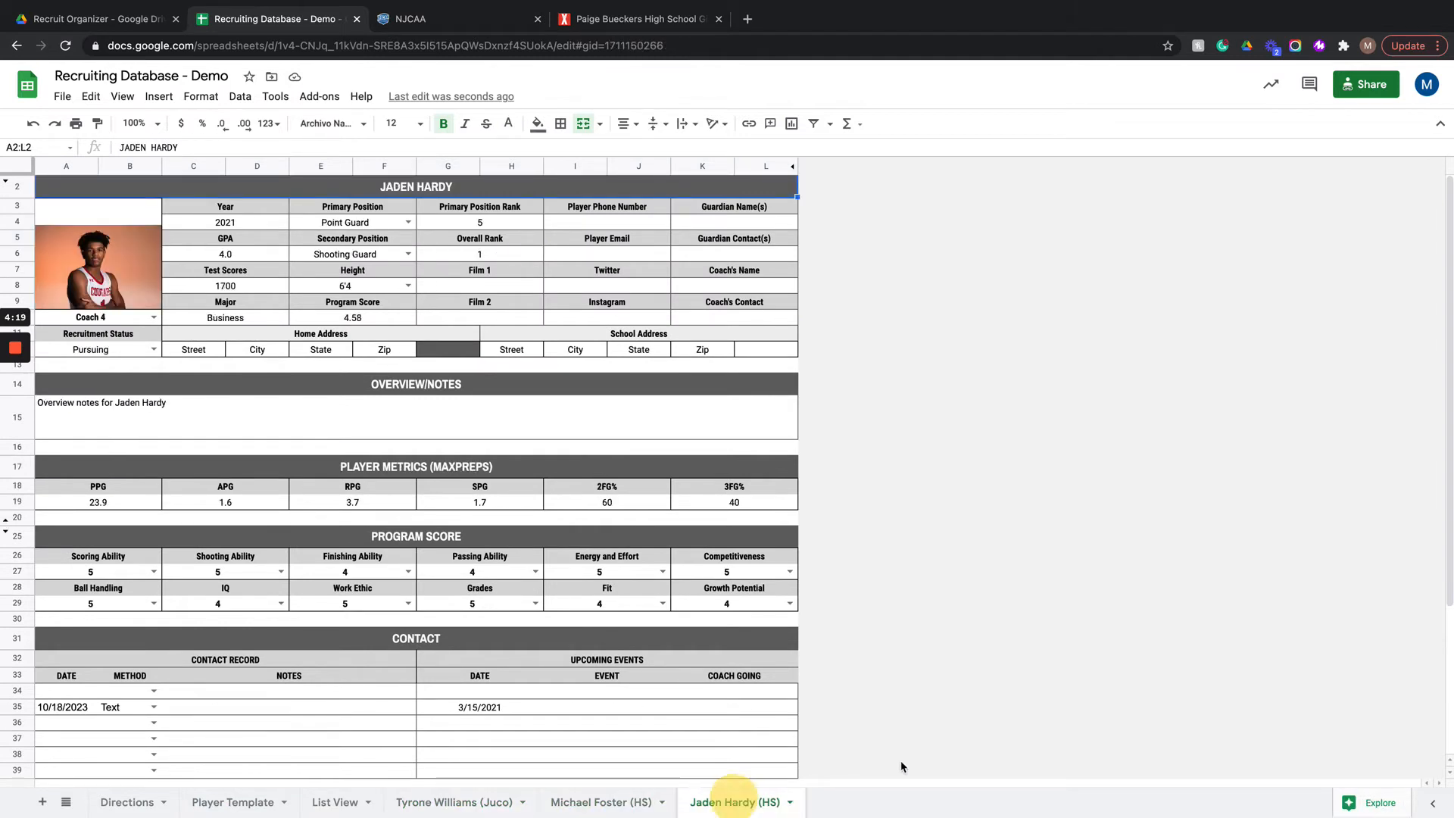
Step: Duplicate the Player Template sheet and place the copy directly after the List View sheet
left_click(237, 802)
right_click(237, 801)
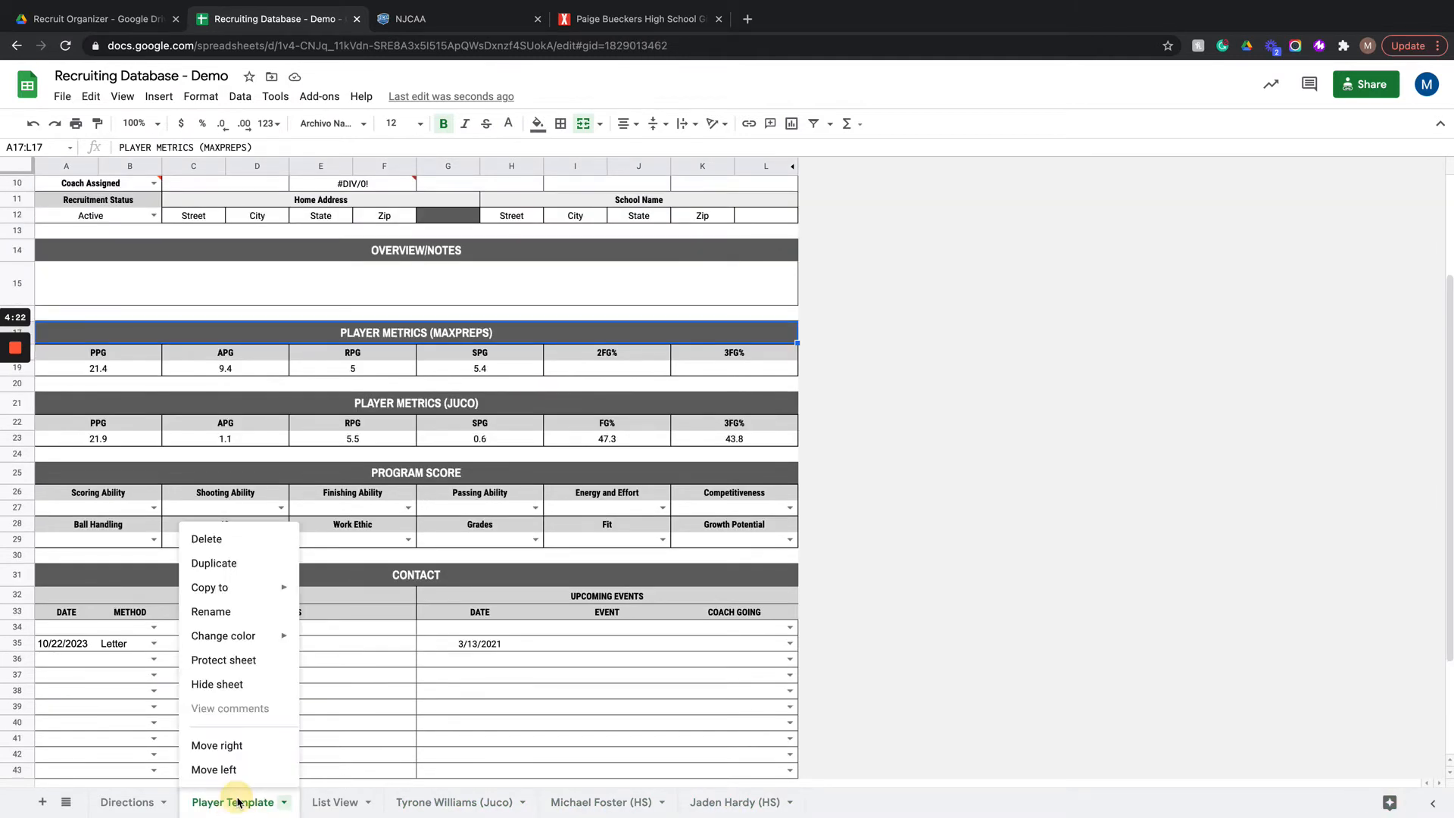
left_click(207, 567)
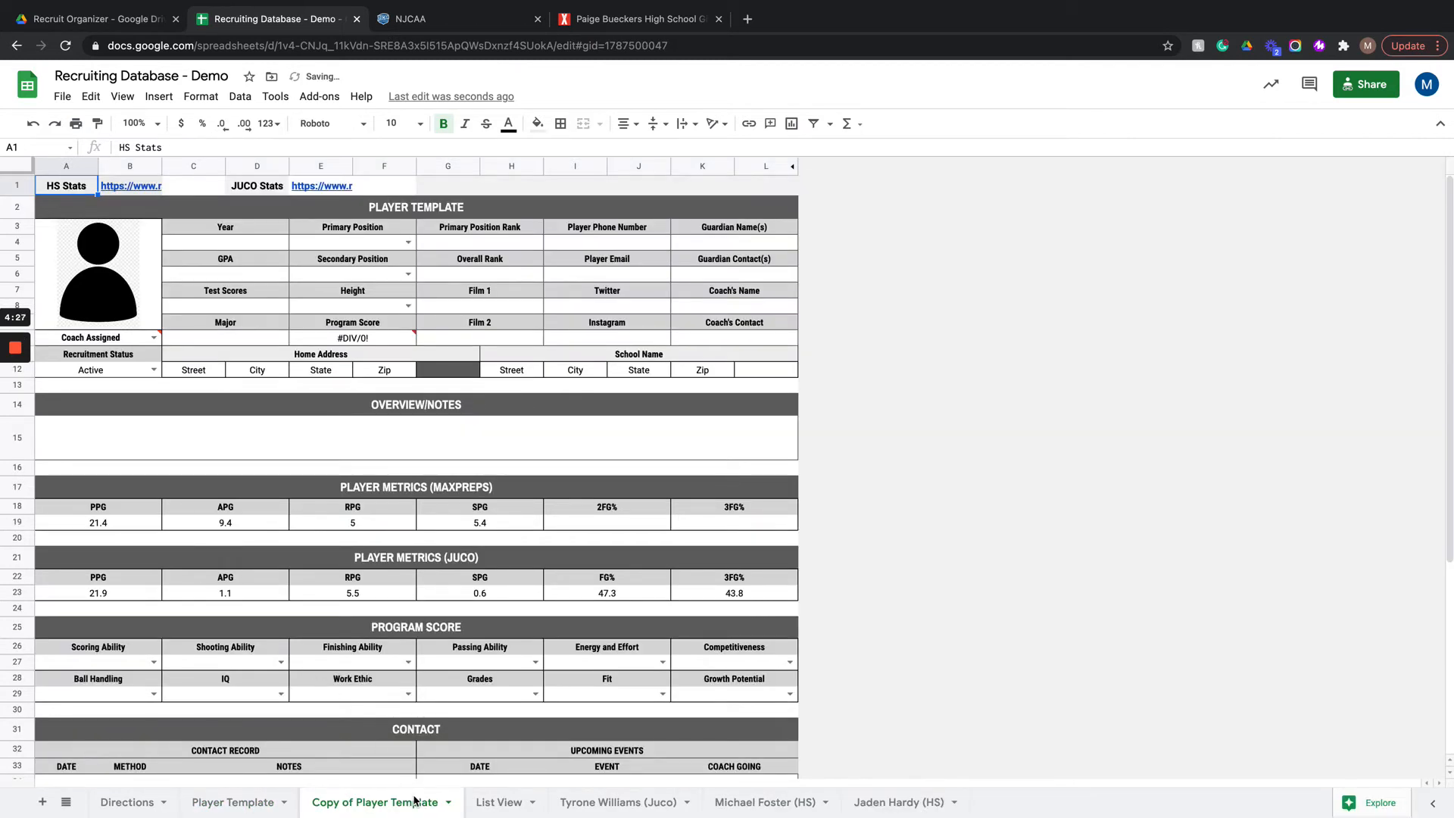
left_click_drag(390, 802, 496, 807)
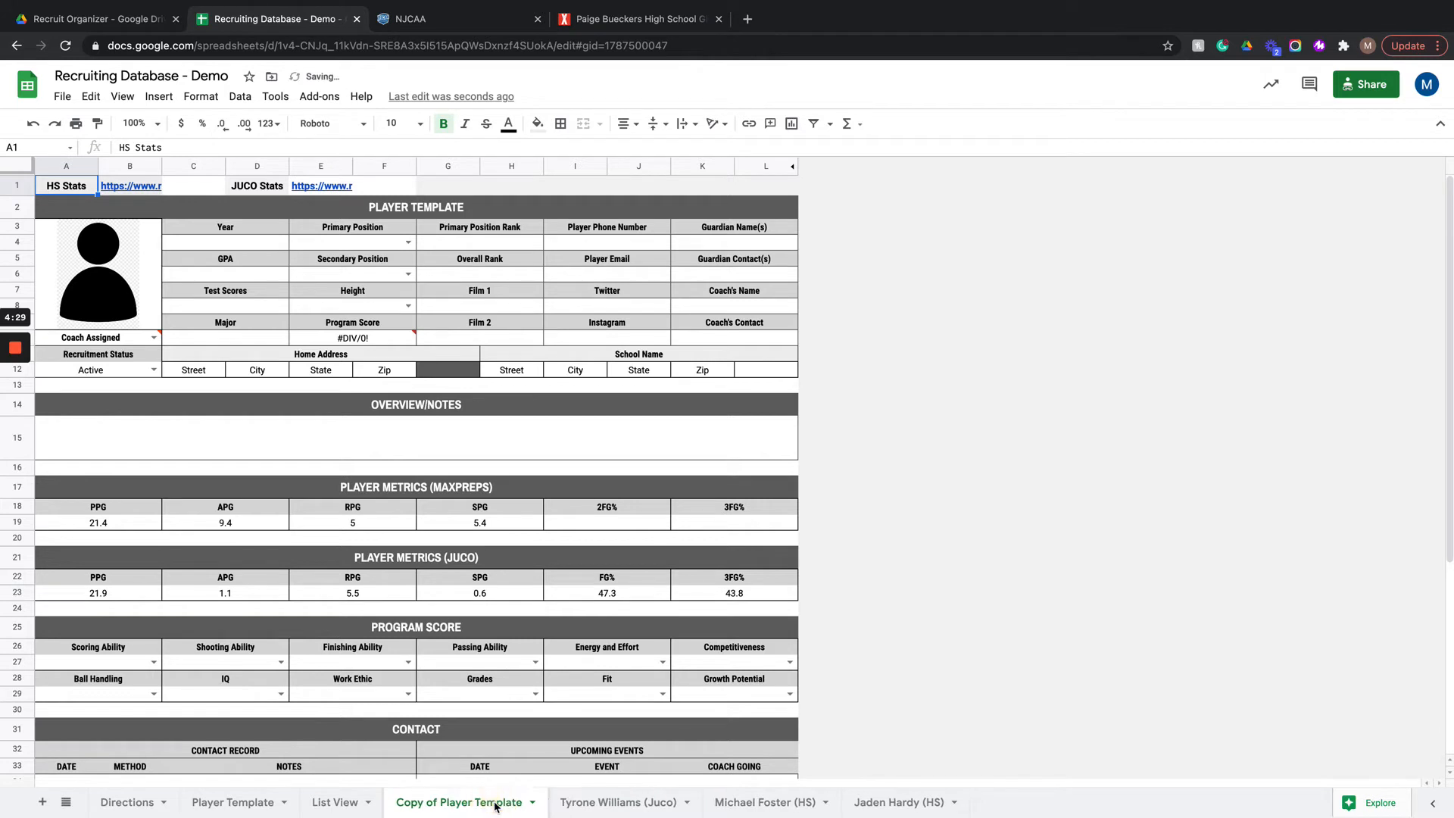
Step: Rename the copied template sheet with the player's full name
double_click(496, 805)
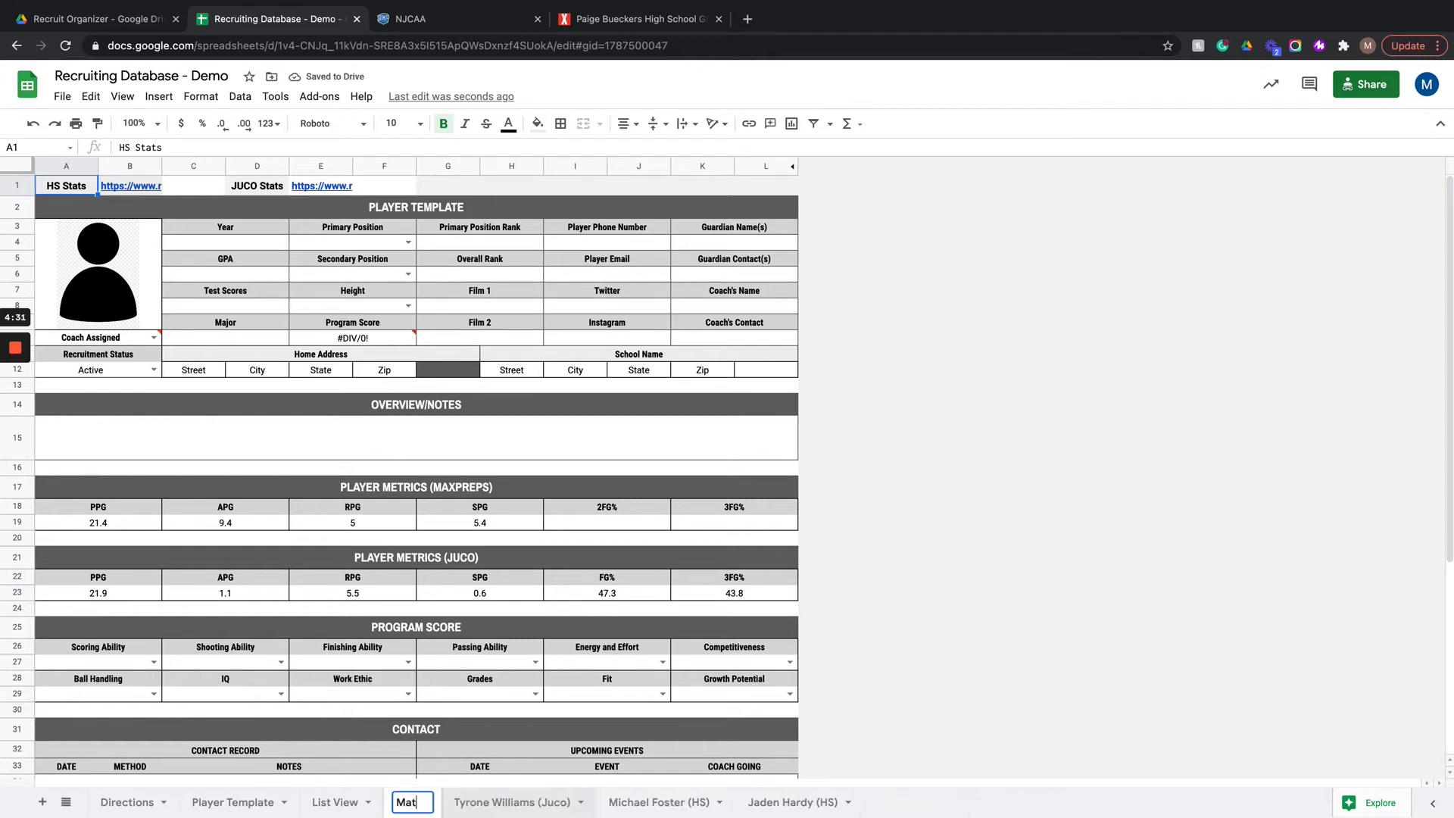
key("Return")
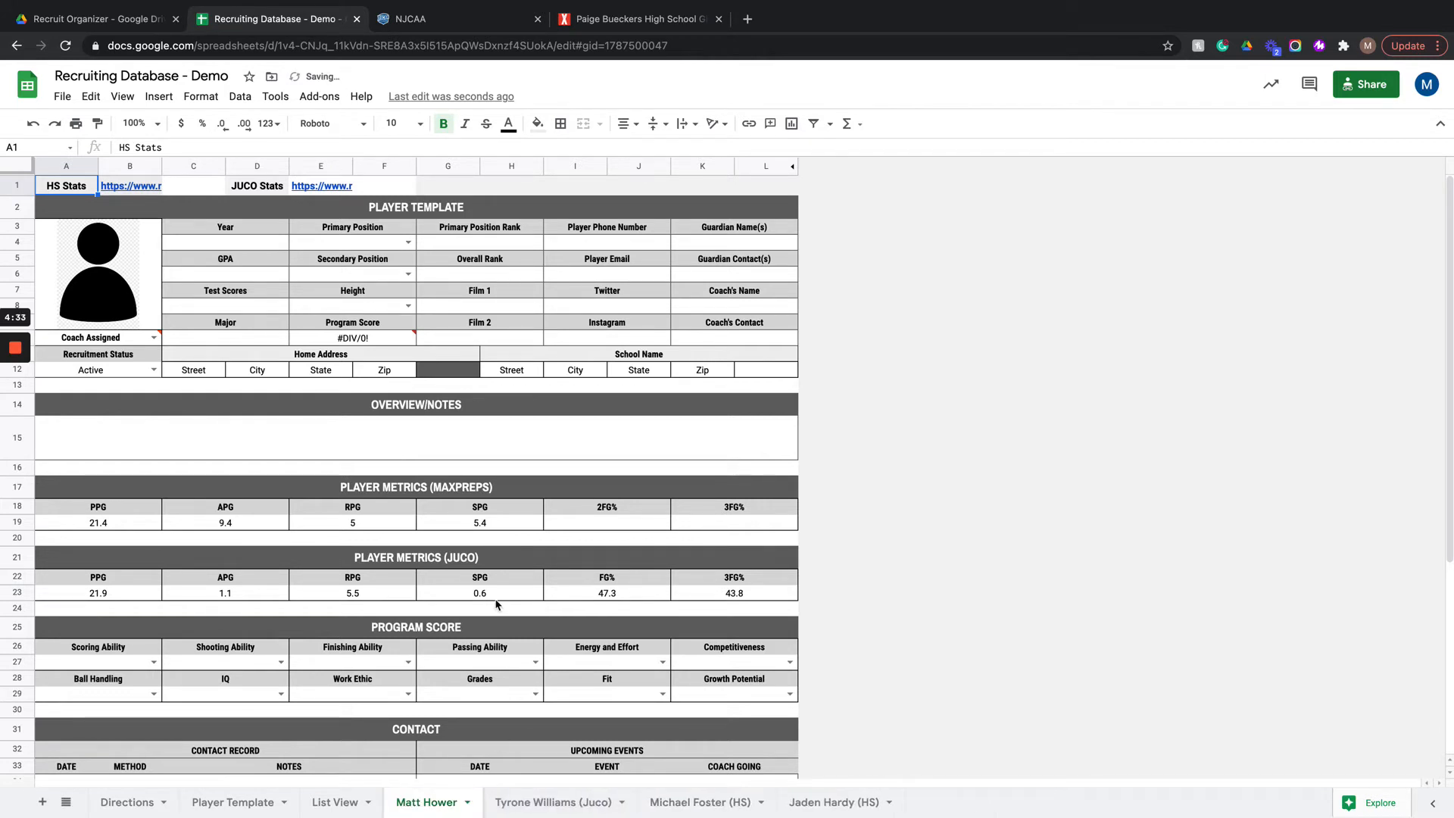
Step: Clear the JUCO Stats link from cell E1 on the new player sheet
left_click(303, 187)
key("Delete")
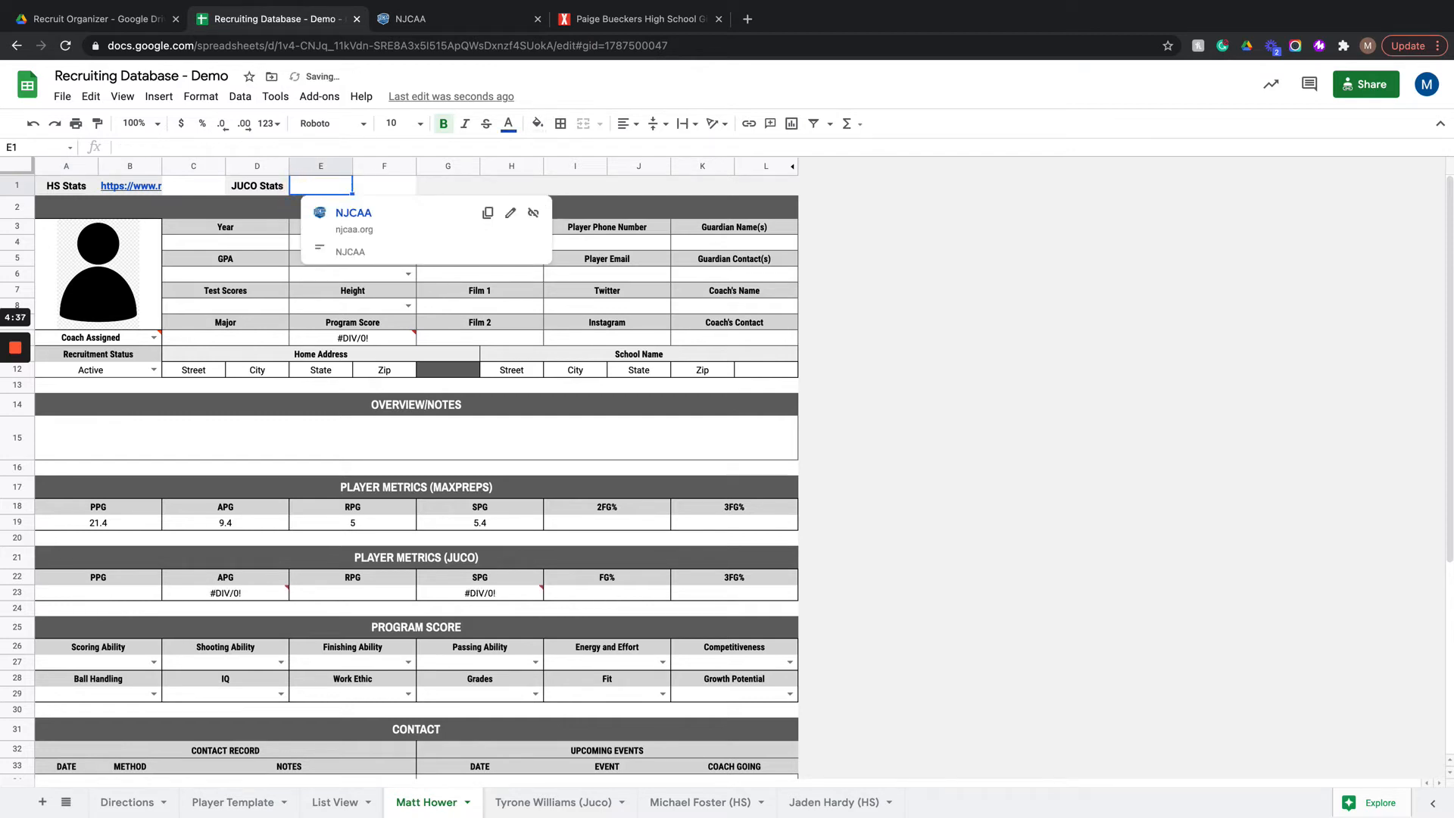
left_click(894, 584)
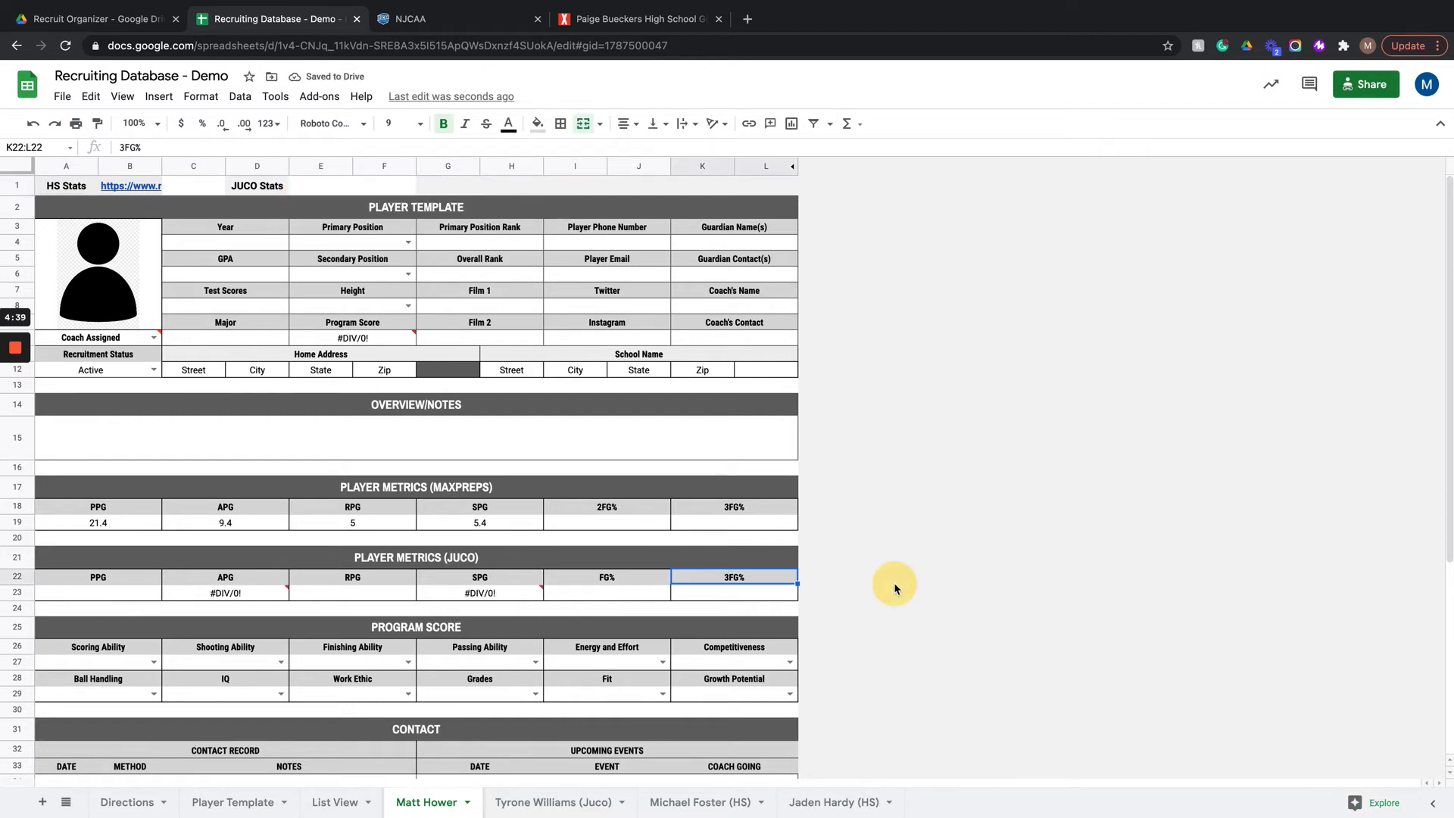
Step: Hide rows 21 to 24, which hold the Player Metrics (JUCO) section, on the new player sheet
left_click(28, 564)
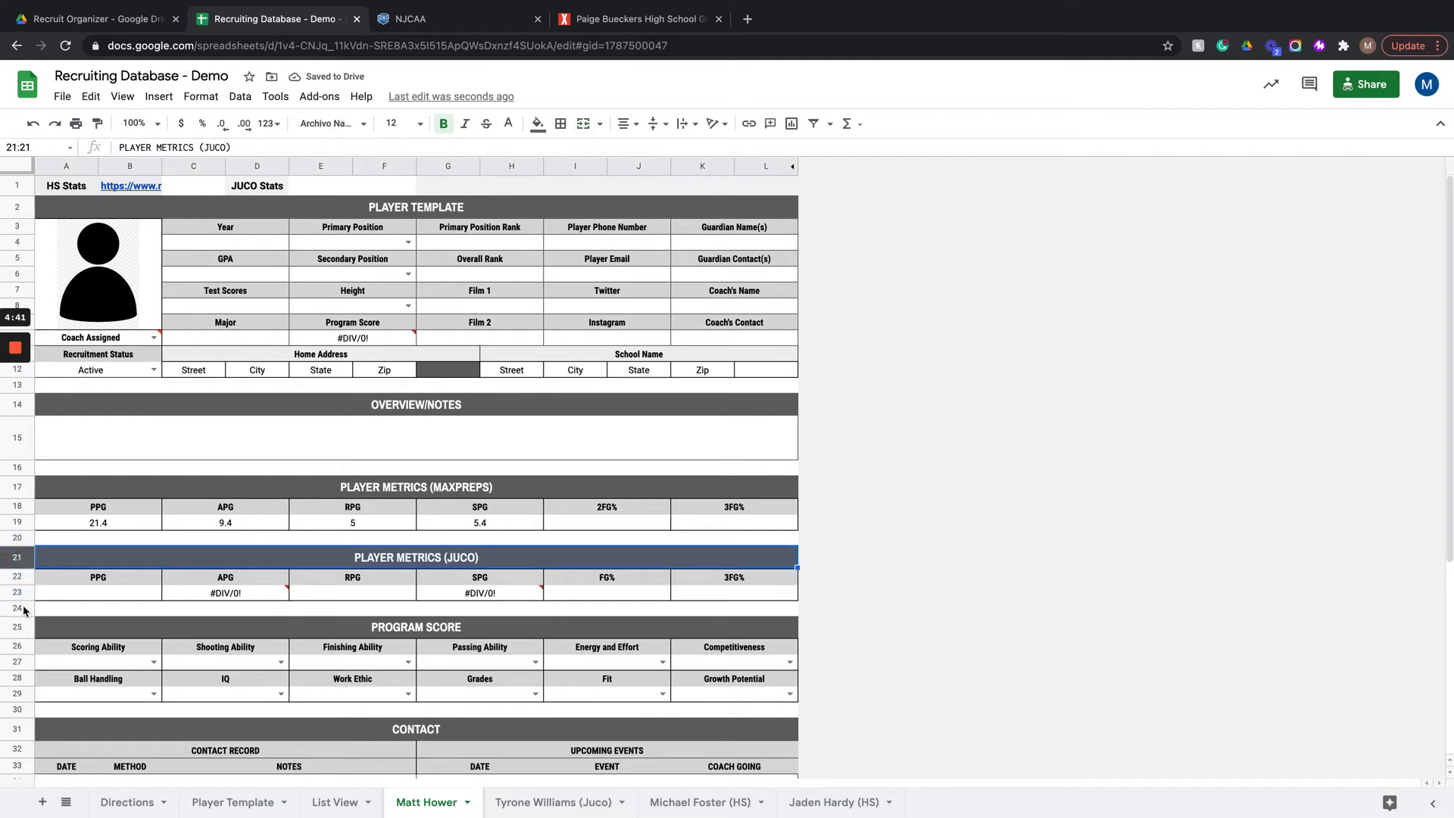
left_click(22, 612, "shift")
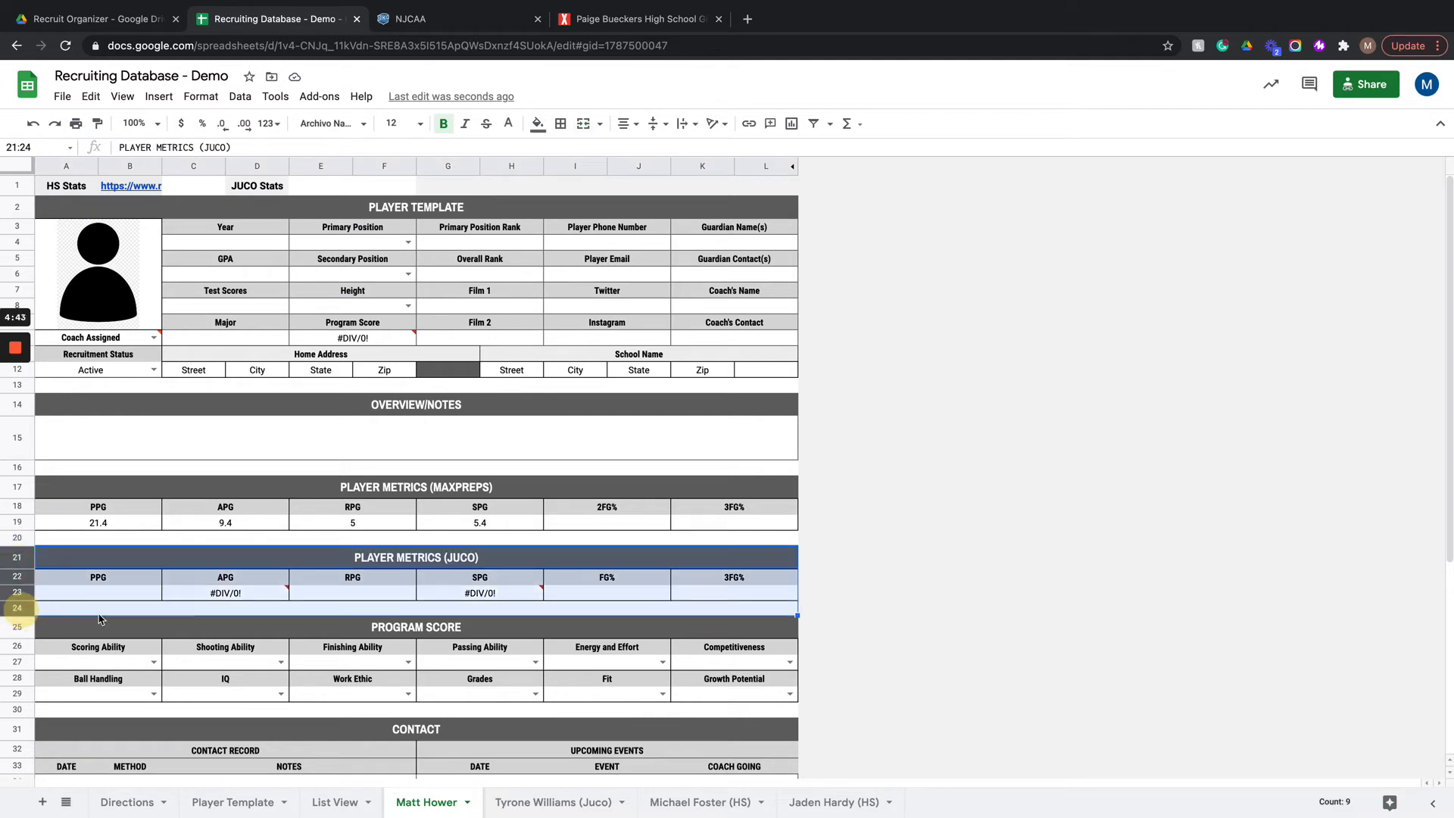
right_click(15, 584)
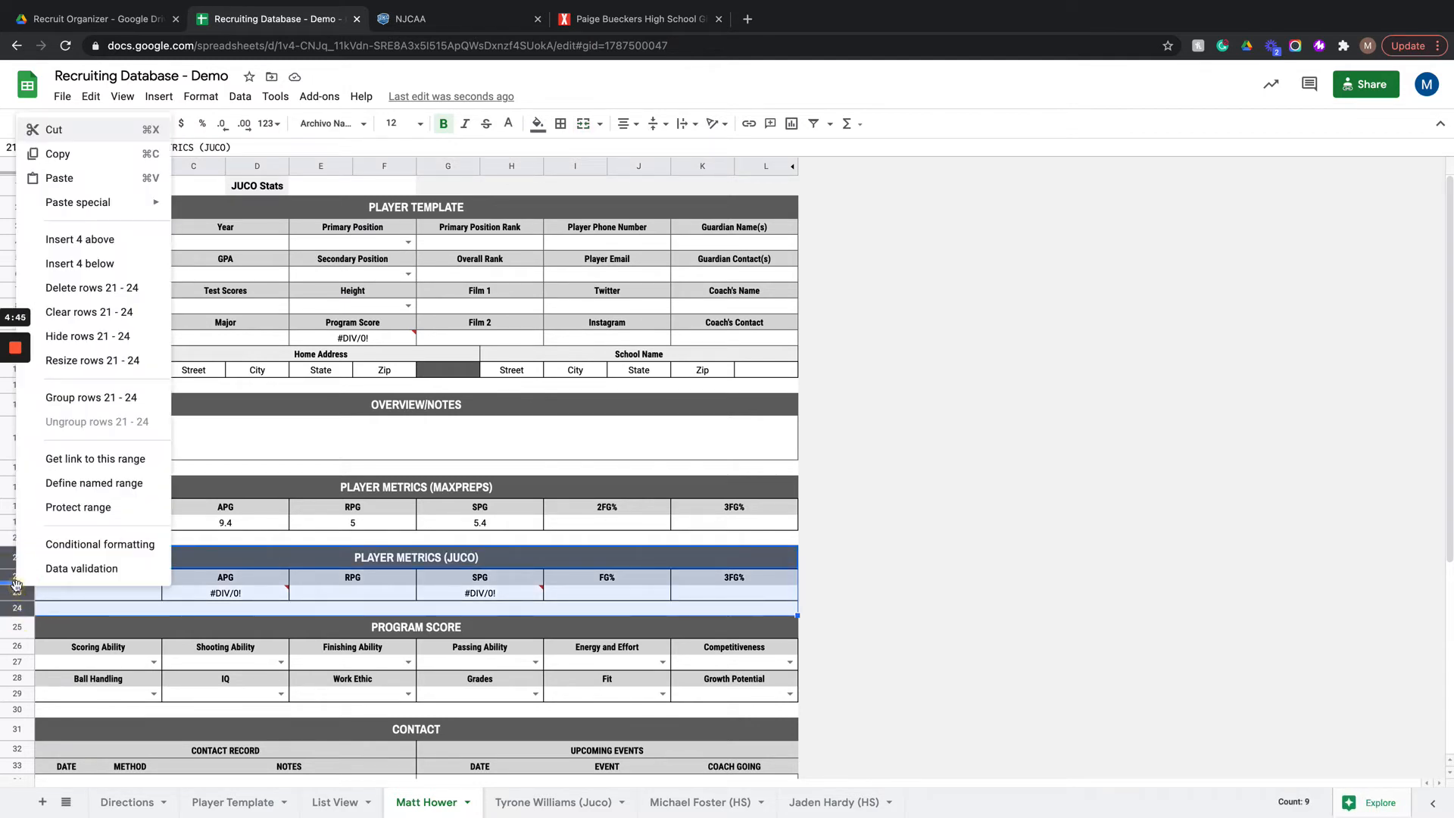
left_click(141, 337)
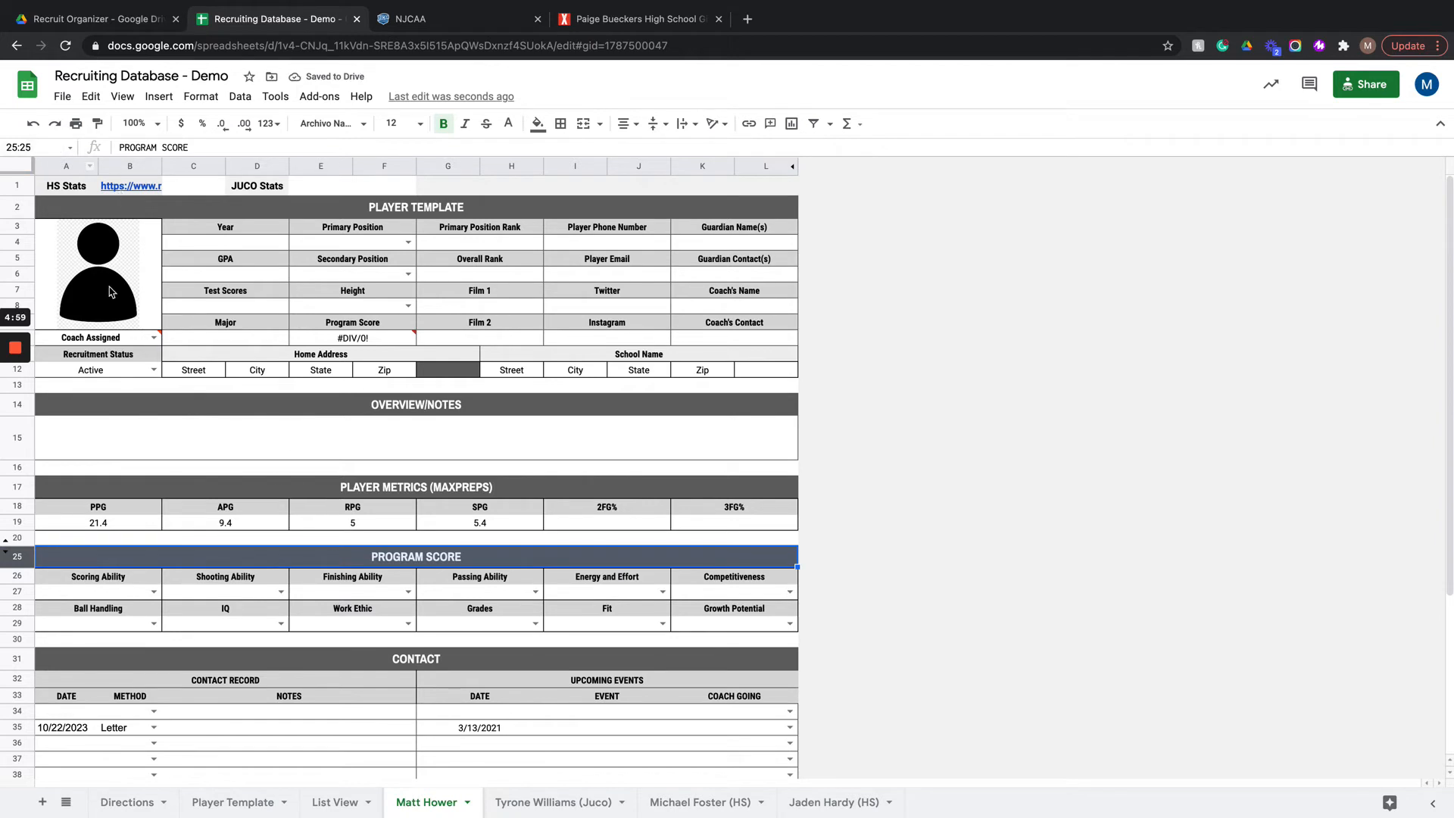
Step: Hide row 1 with the HS and JUCO stats links on the new player sheet
left_click(138, 523)
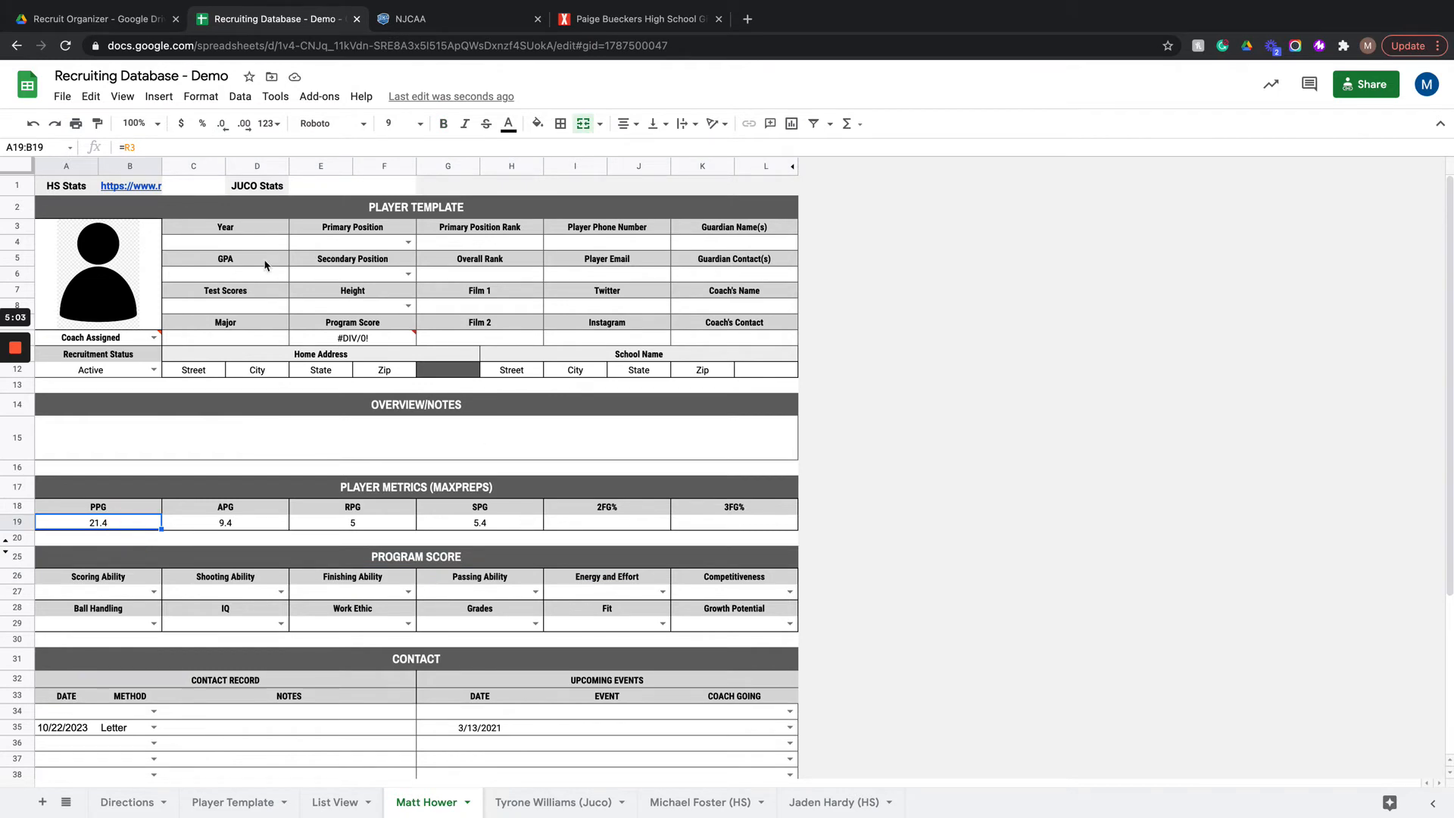
left_click(23, 186)
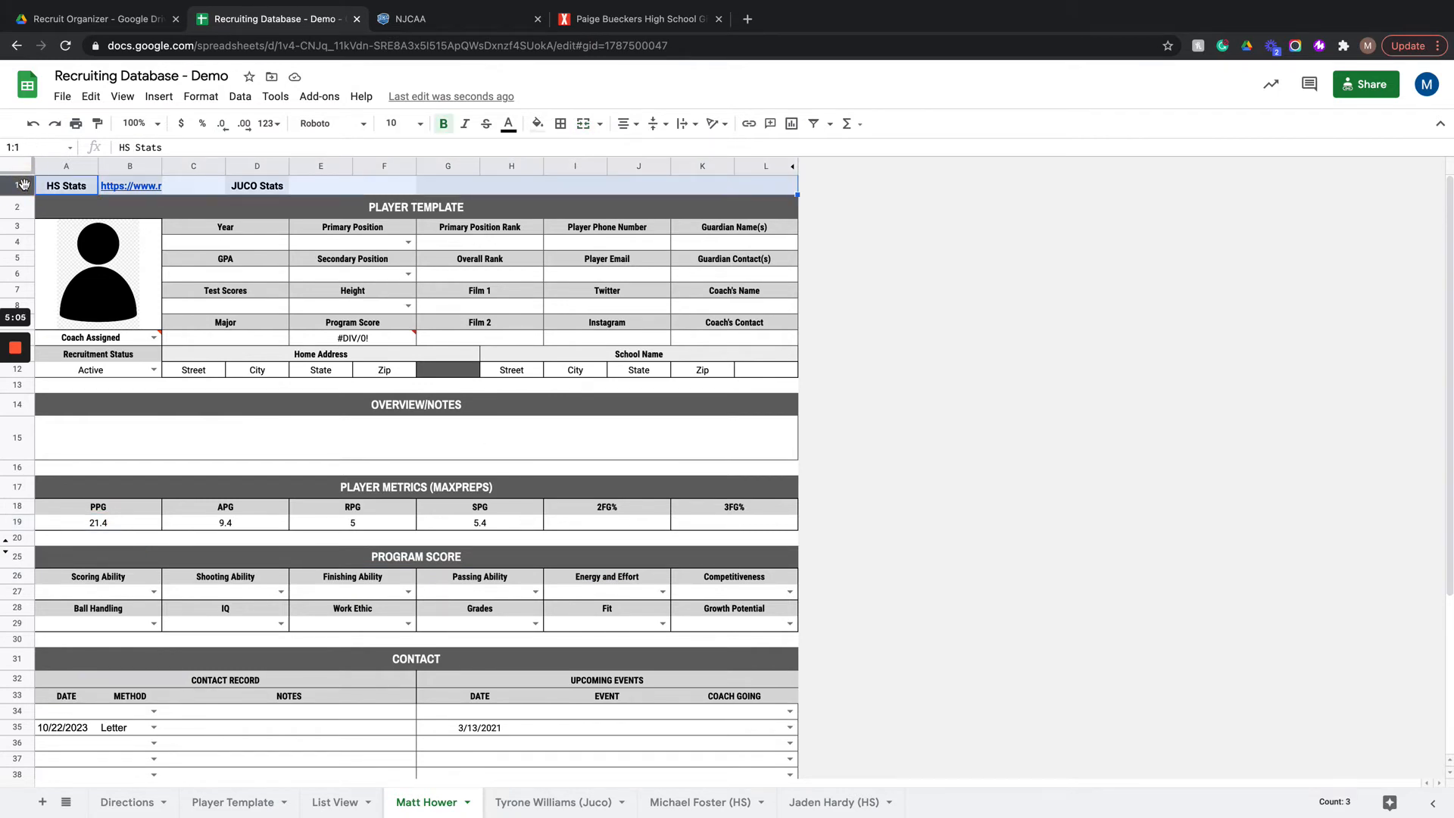
right_click(22, 184)
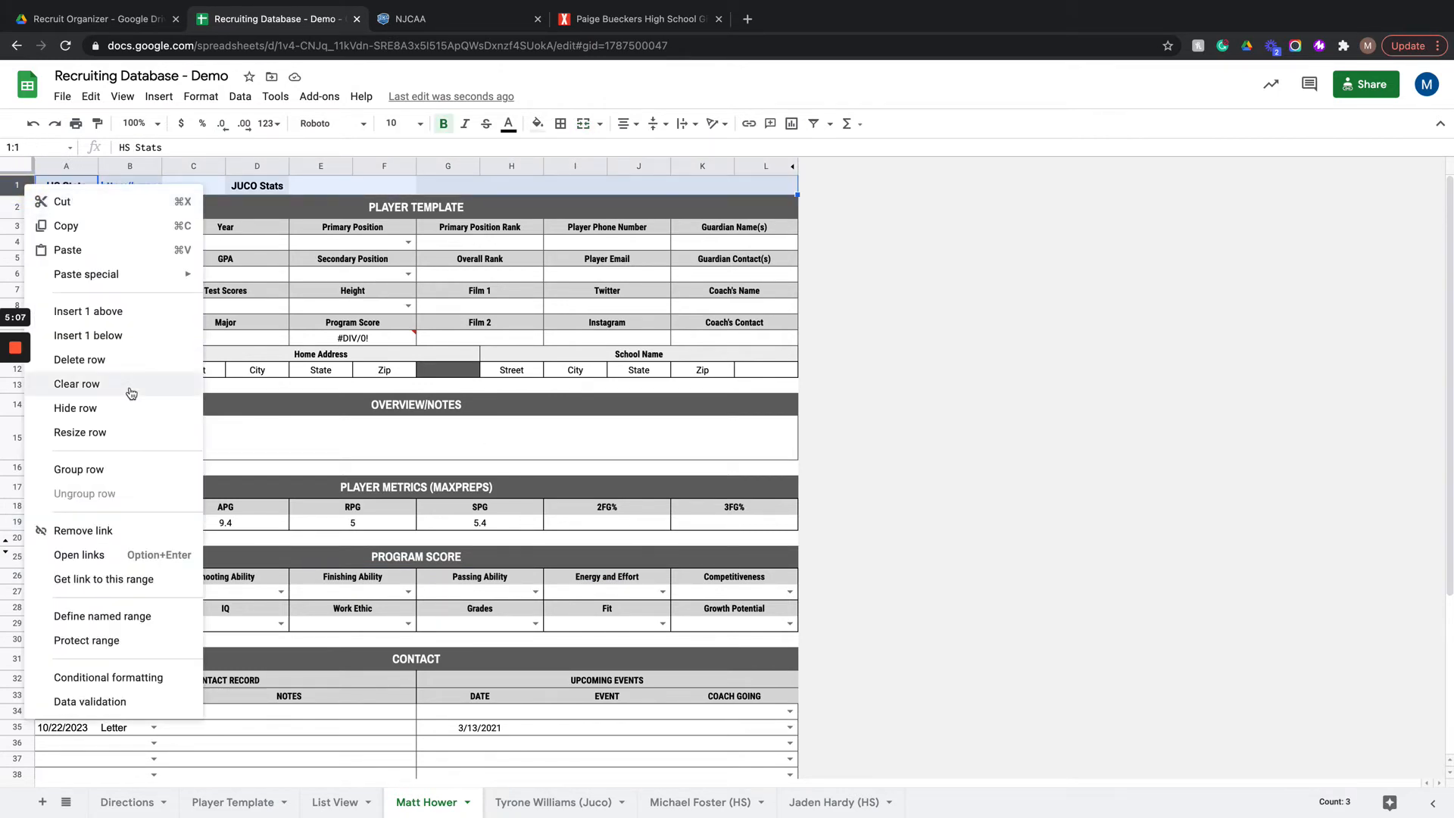
left_click(125, 407)
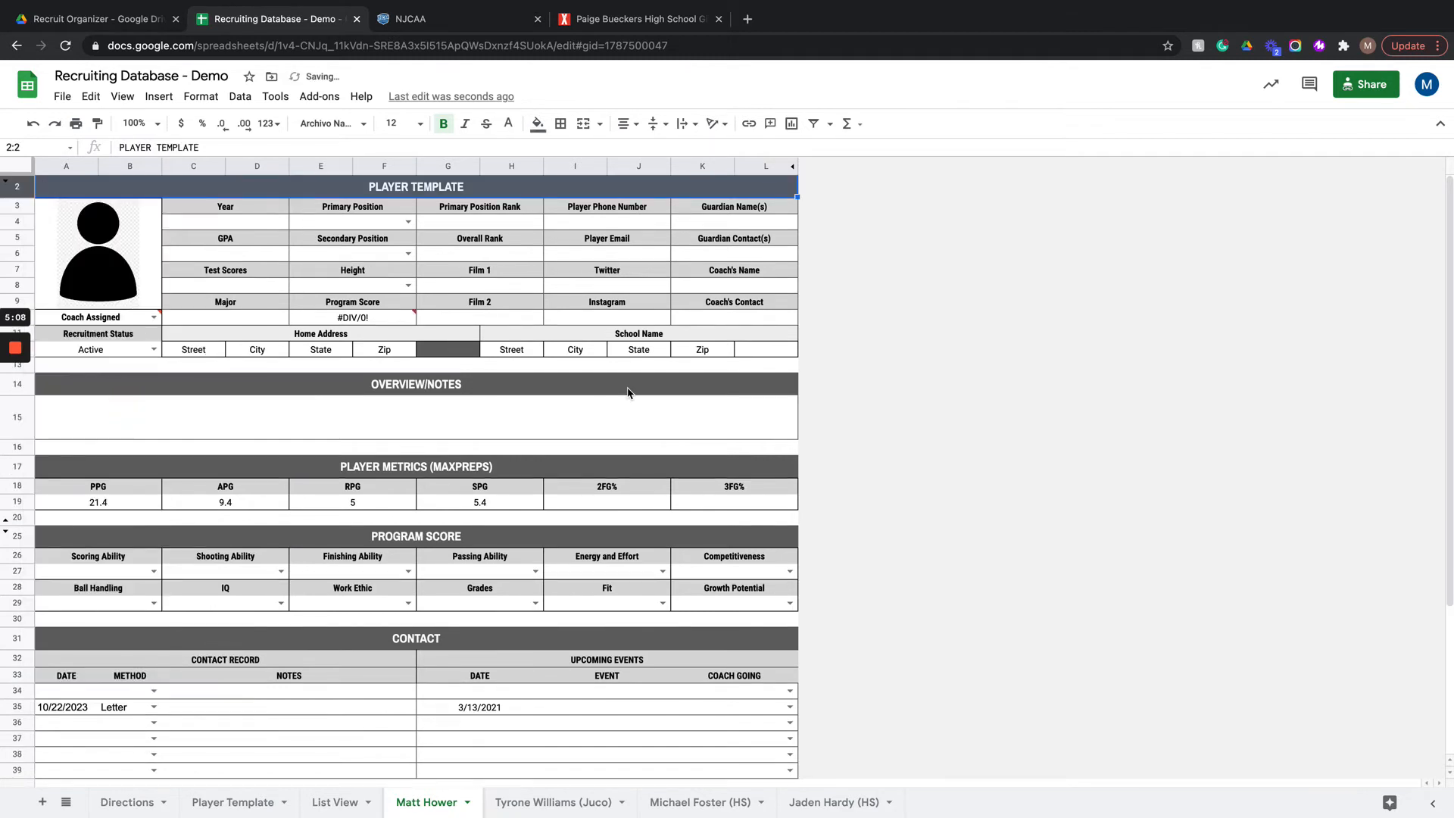
Step: Set the player's Year to 2023 and Primary Position to Point Guard
left_click(280, 222)
type("20")
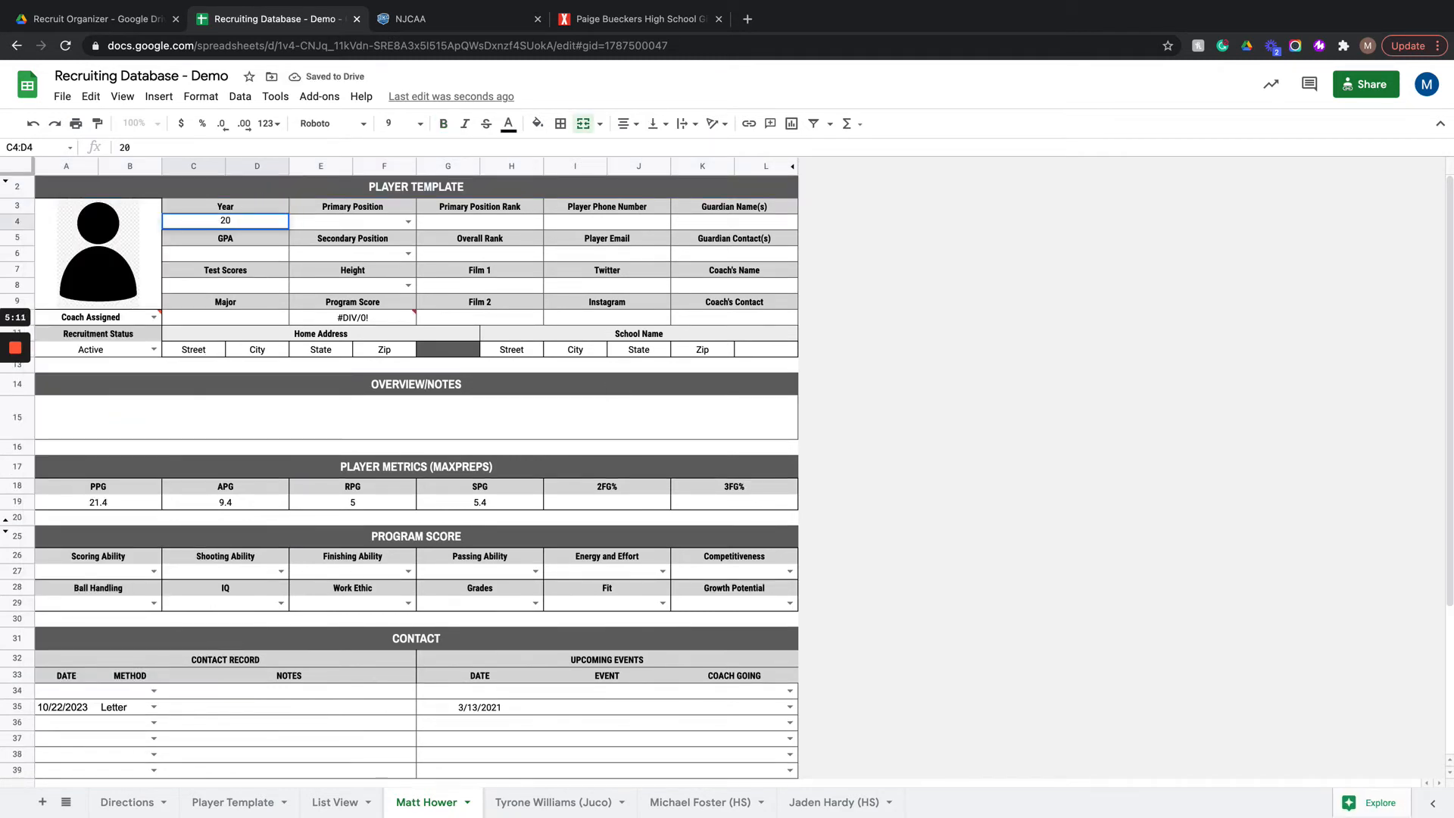
type("23")
left_click(408, 222)
left_click(333, 241)
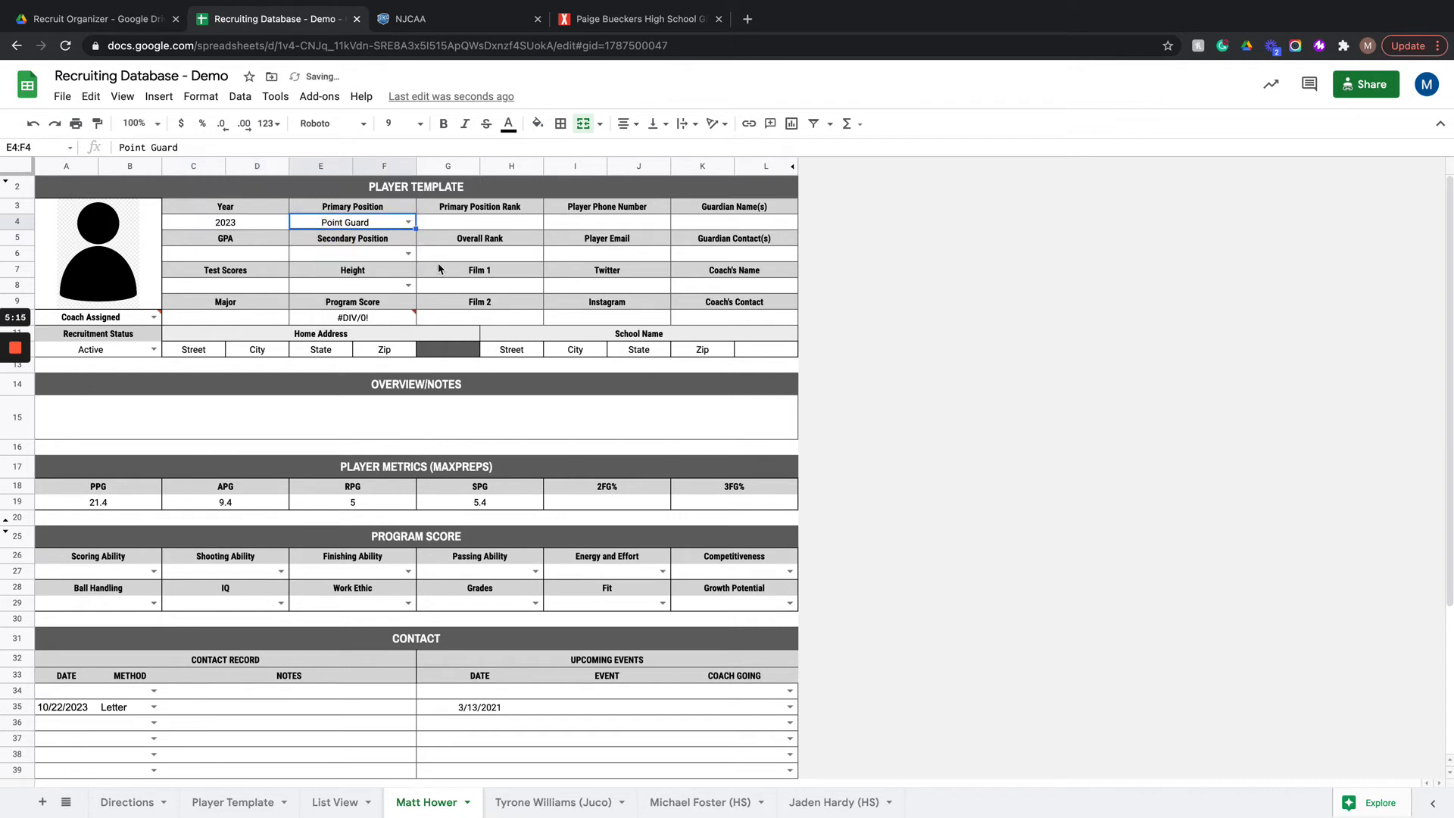
Step: Enter 36 for the player's Test Scores and set the Height to 6'1
left_click(245, 291)
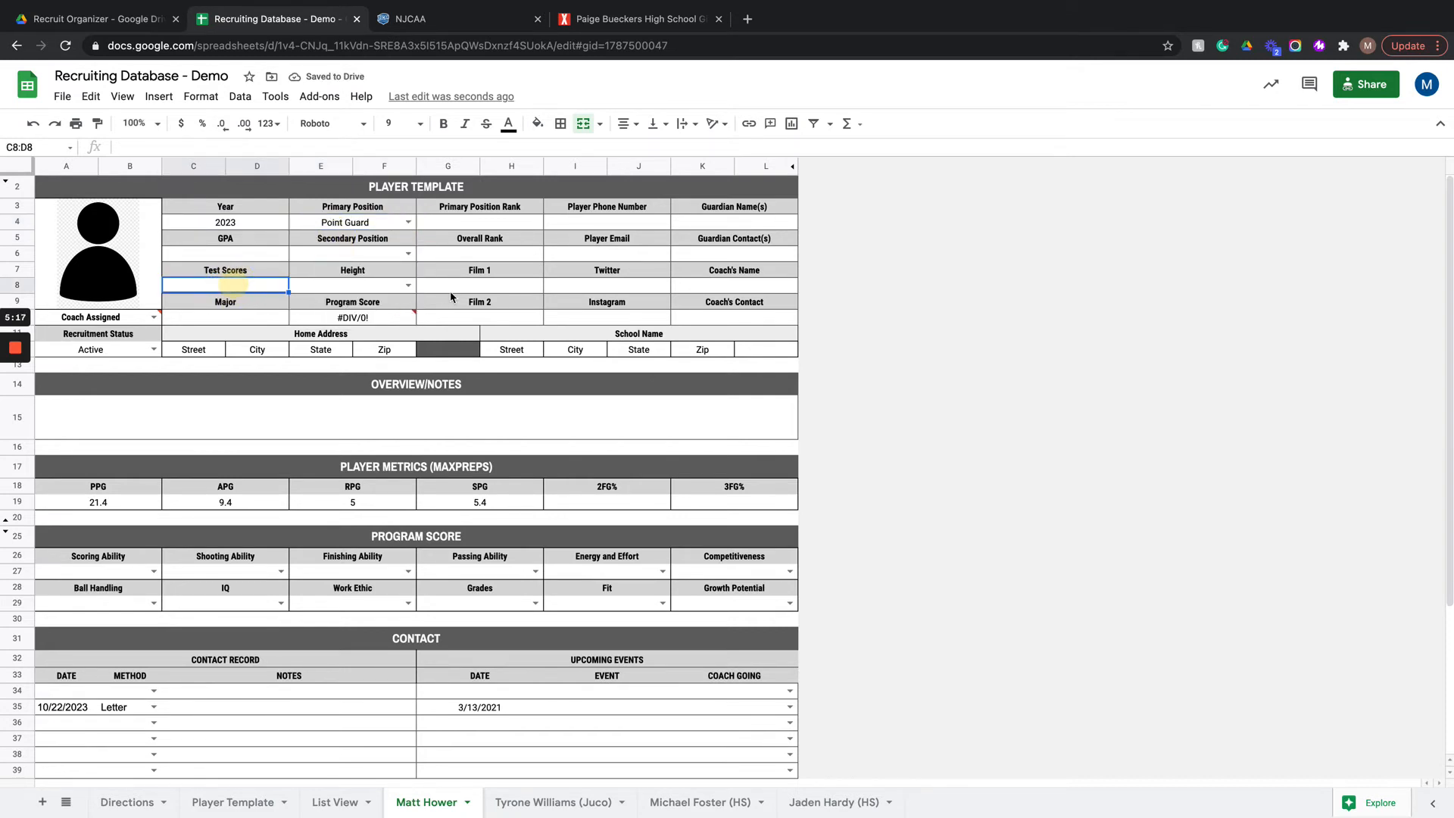
type("36")
key("Return")
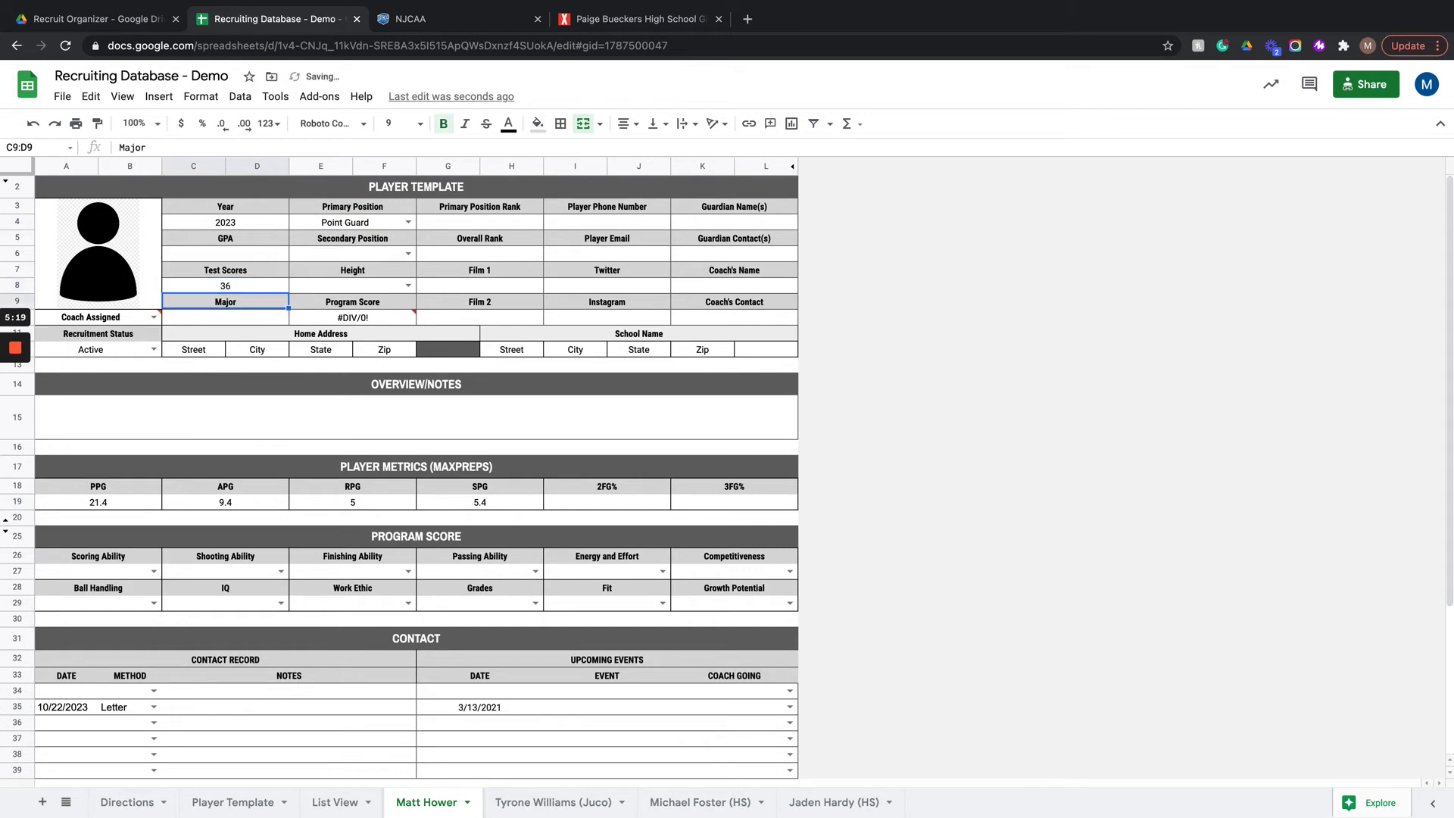
left_click(408, 285)
left_click(307, 559)
Step: Enter 1 for both the Primary Position Rank and the Overall Rank
left_click(476, 220)
type("1")
key("Return")
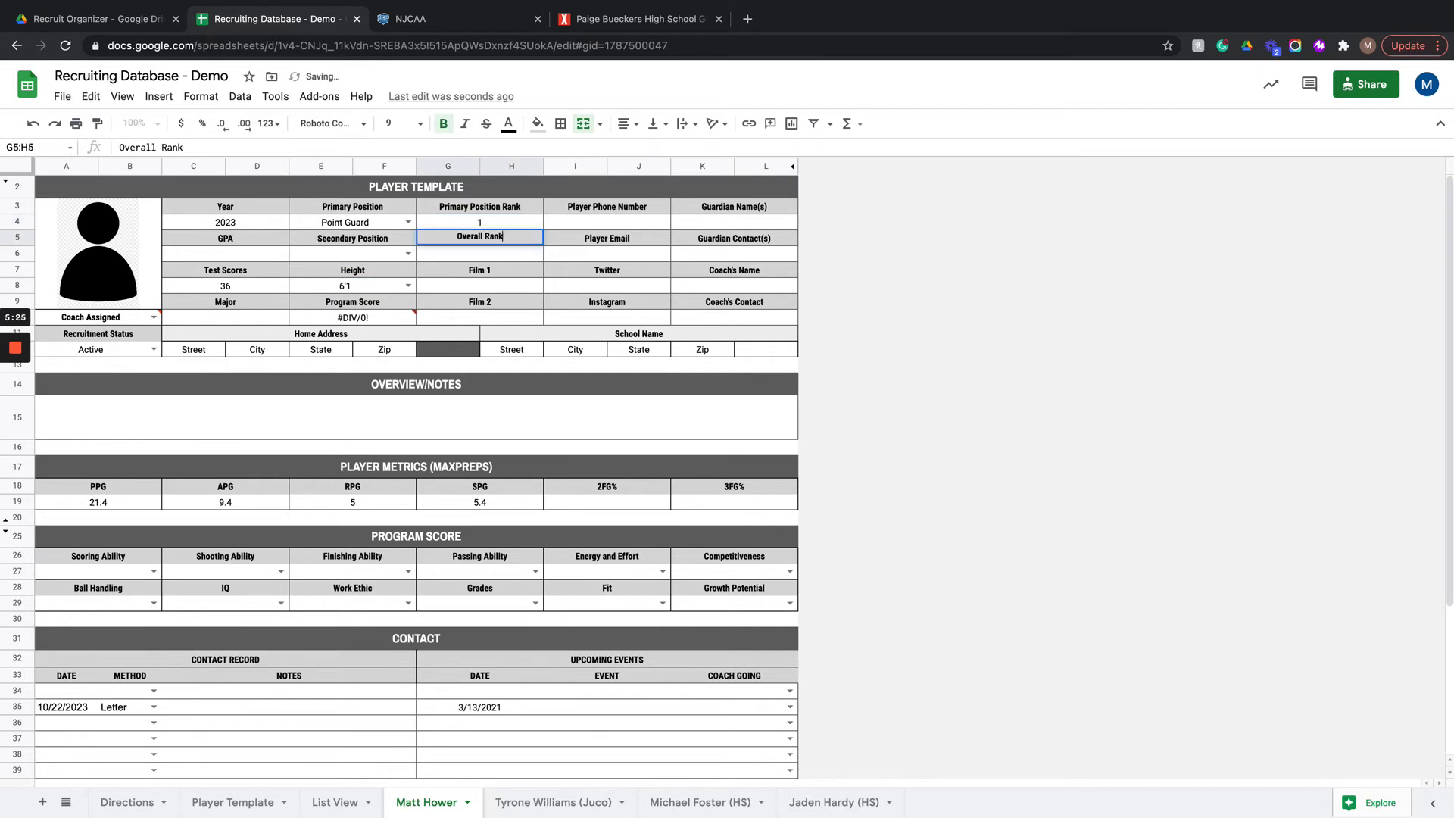
key("Down")
type("1")
key("Return")
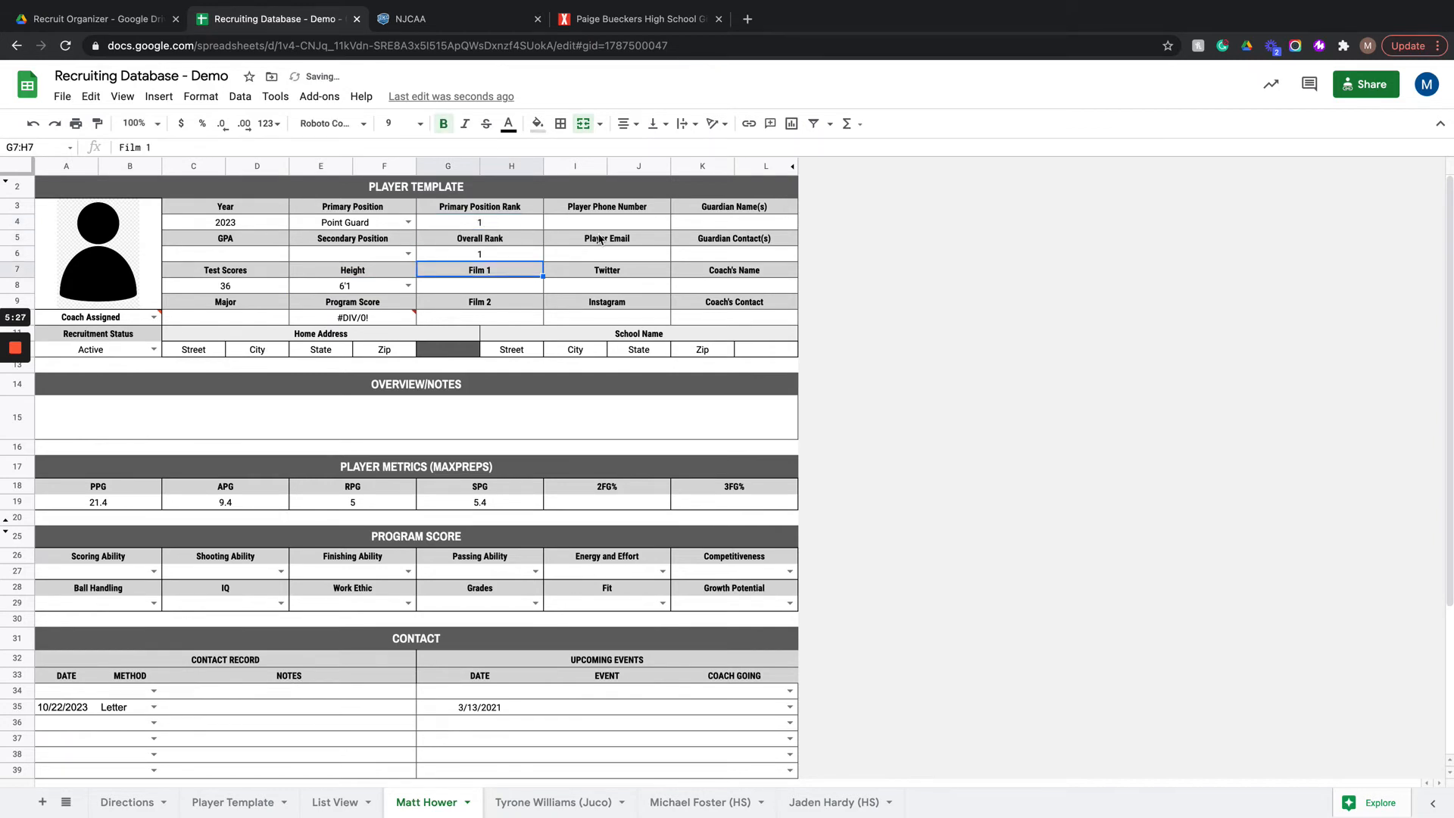
Step: Fill in the Player Email field with the player's e-mail address
left_click(613, 256)
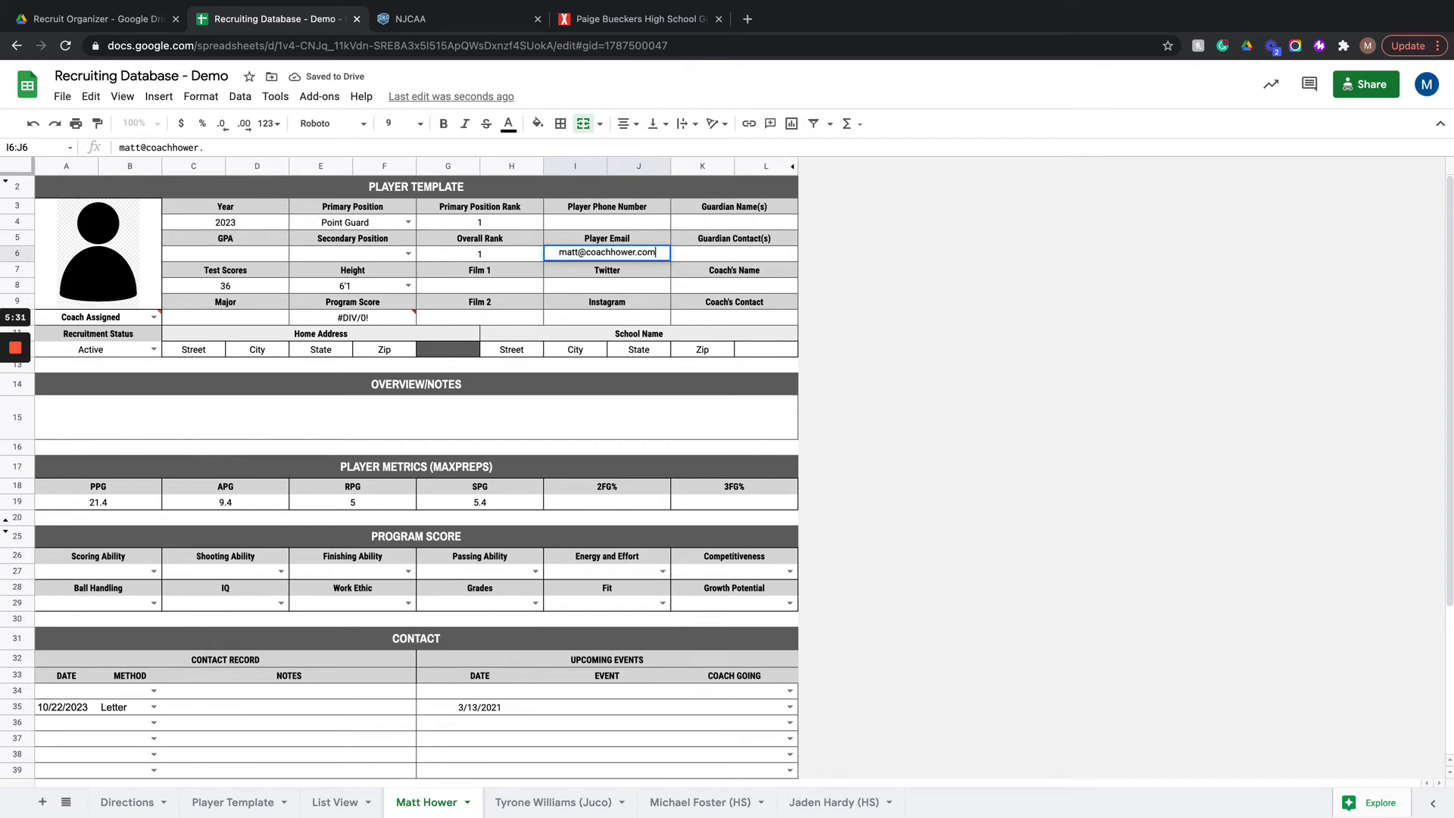
key("Return")
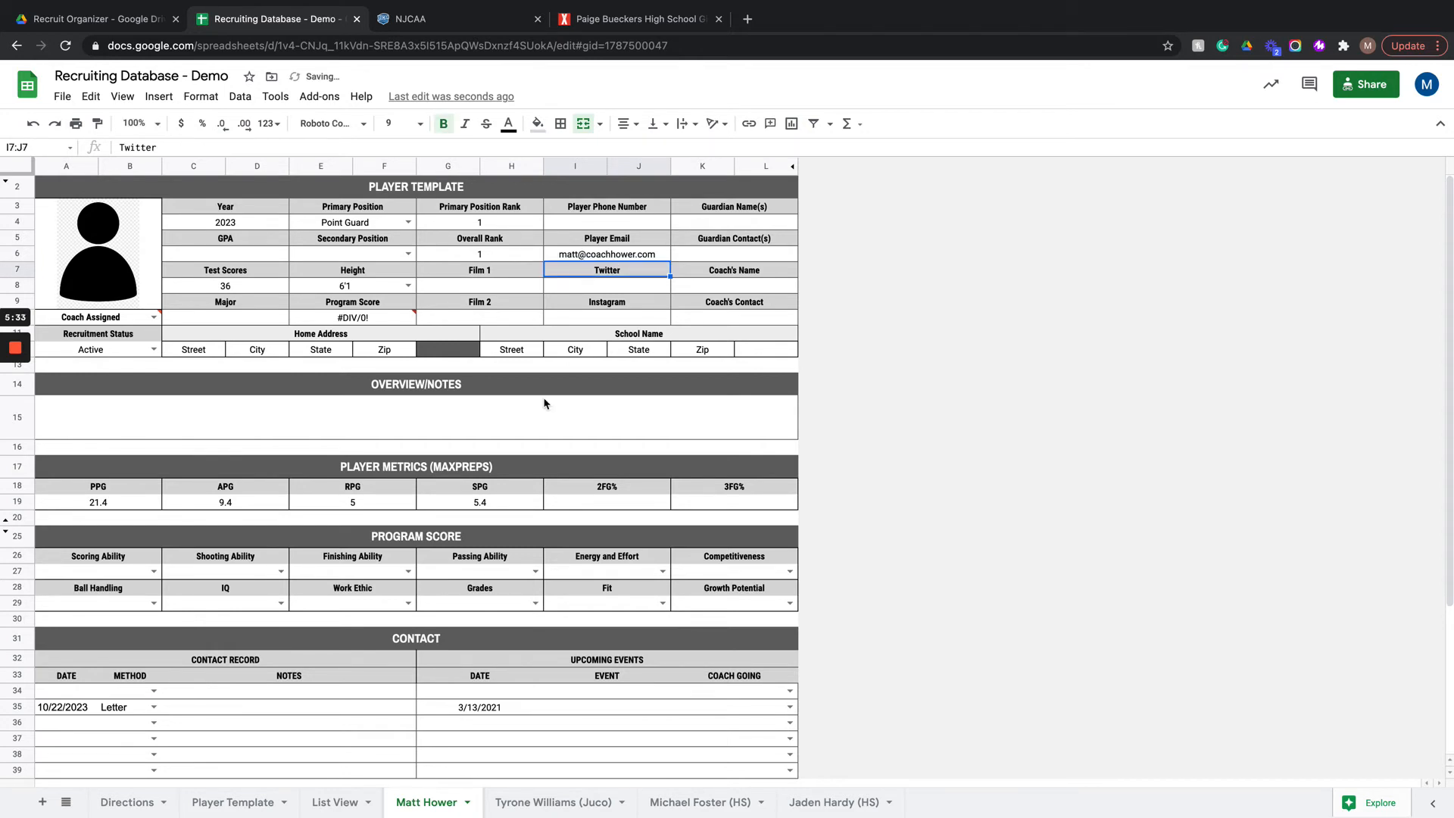
Step: In the Program Score section, rate Finishing Ability 8 and Energy and Effort 4
scroll(445, 559, "down", 1)
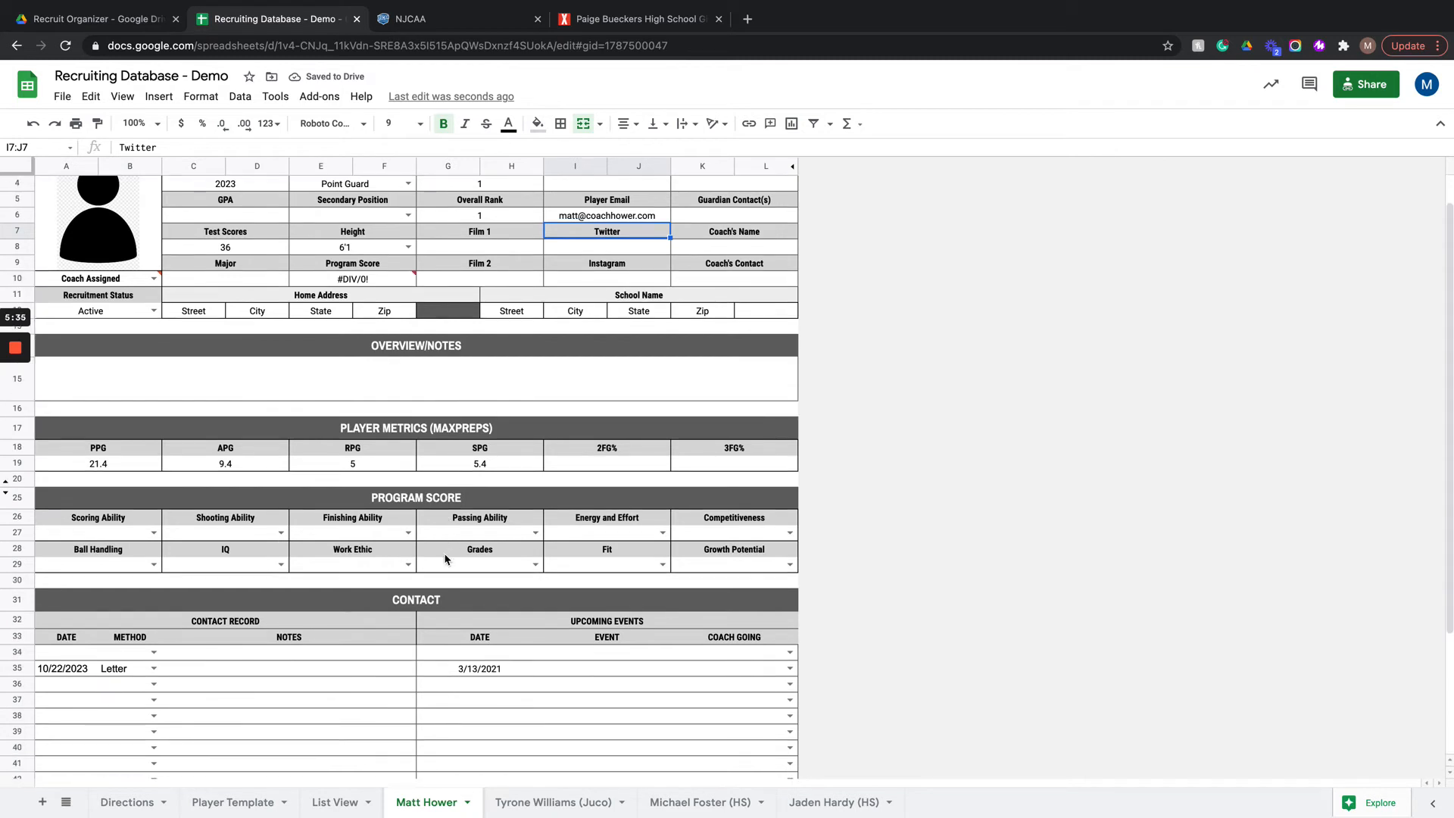
left_click(408, 532)
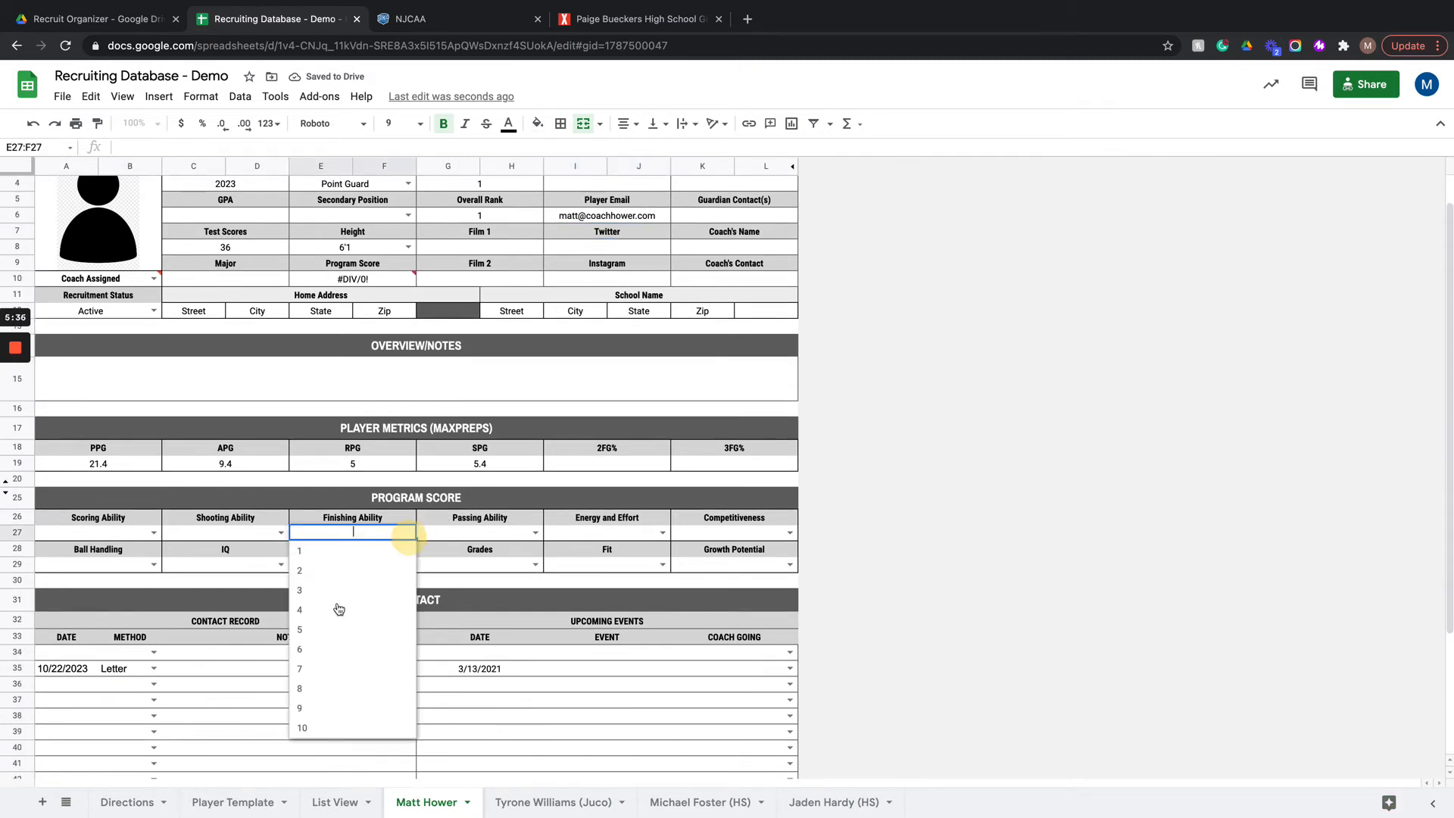
left_click(326, 689)
left_click(663, 533)
left_click(558, 610)
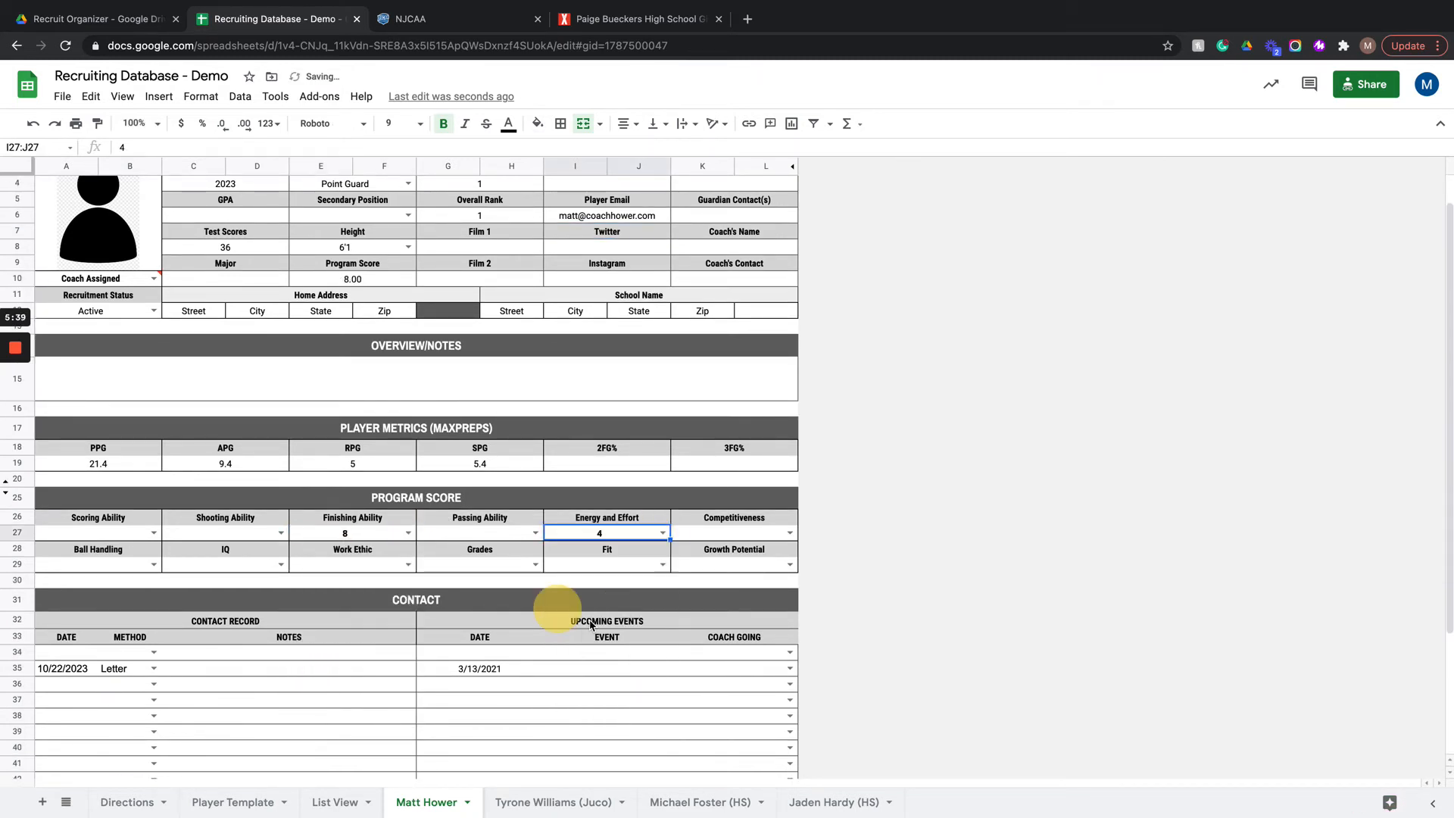
Step: In the second row of Program Score ratings, set Growth Potential to 3, Grades to 6, Work Ethic to 8 and IQ to 3
left_click(787, 565)
left_click(704, 621)
left_click(536, 564)
left_click(475, 681)
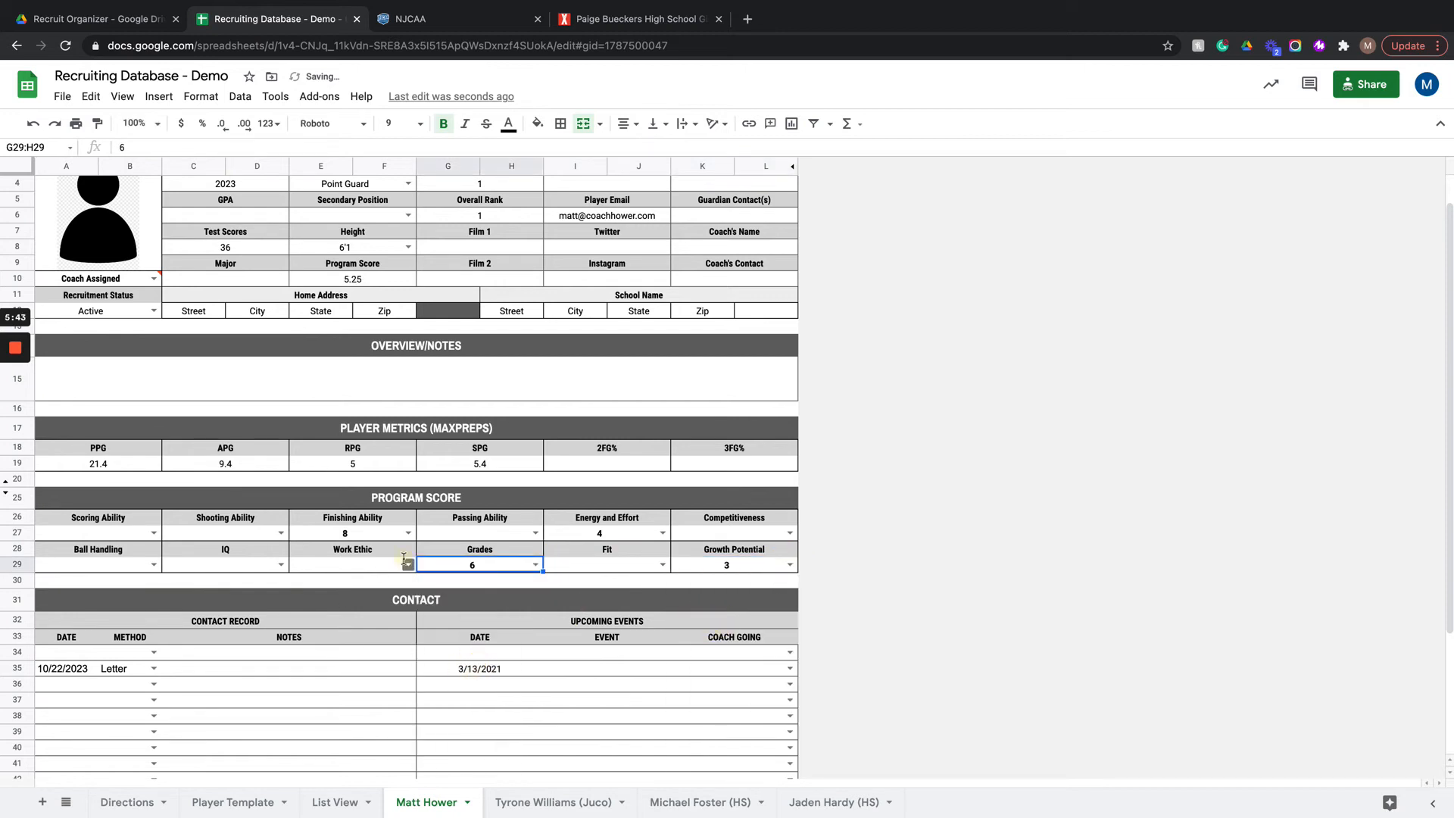
left_click(408, 565)
left_click(345, 721)
left_click(280, 564)
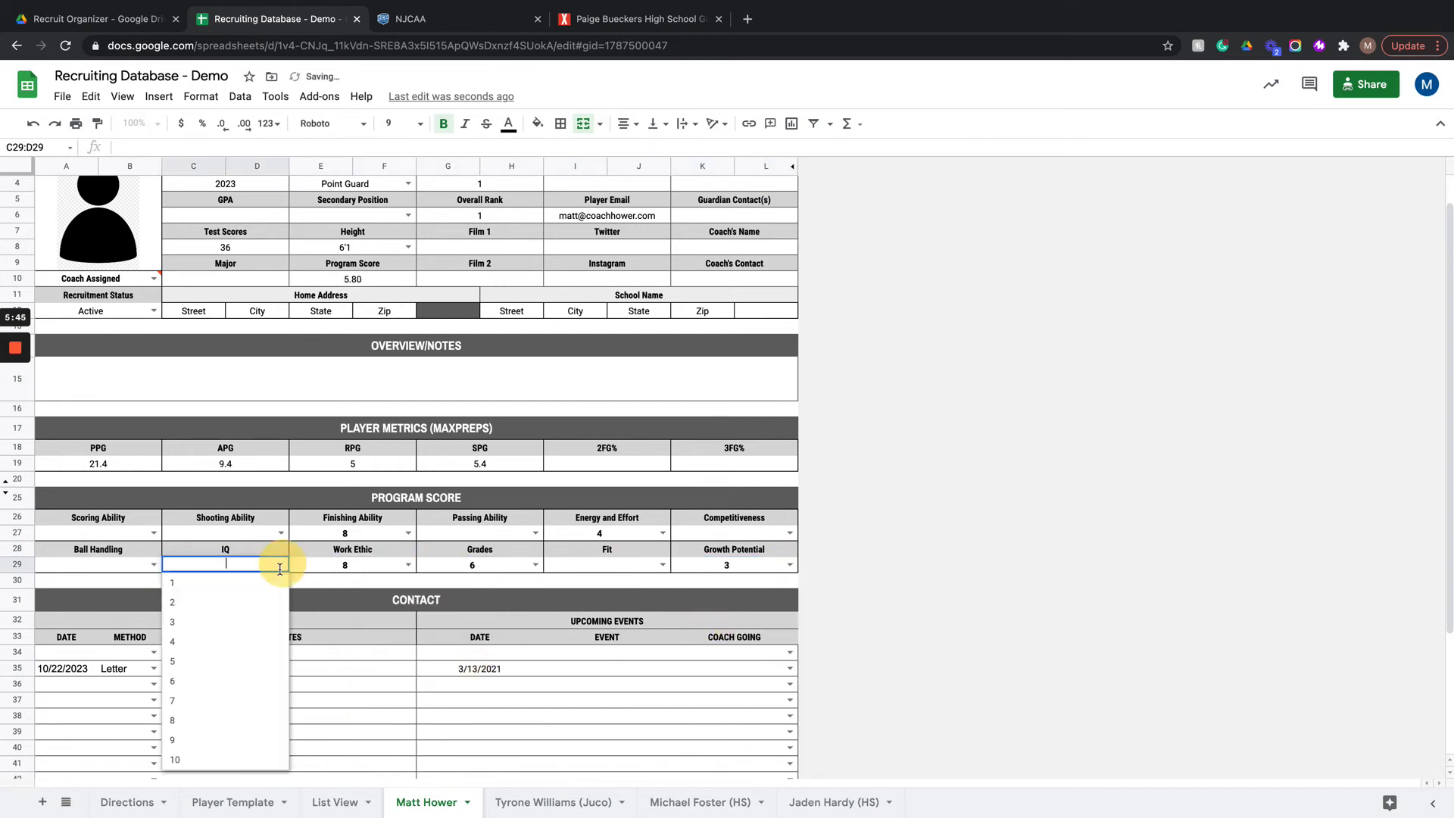
left_click(227, 623)
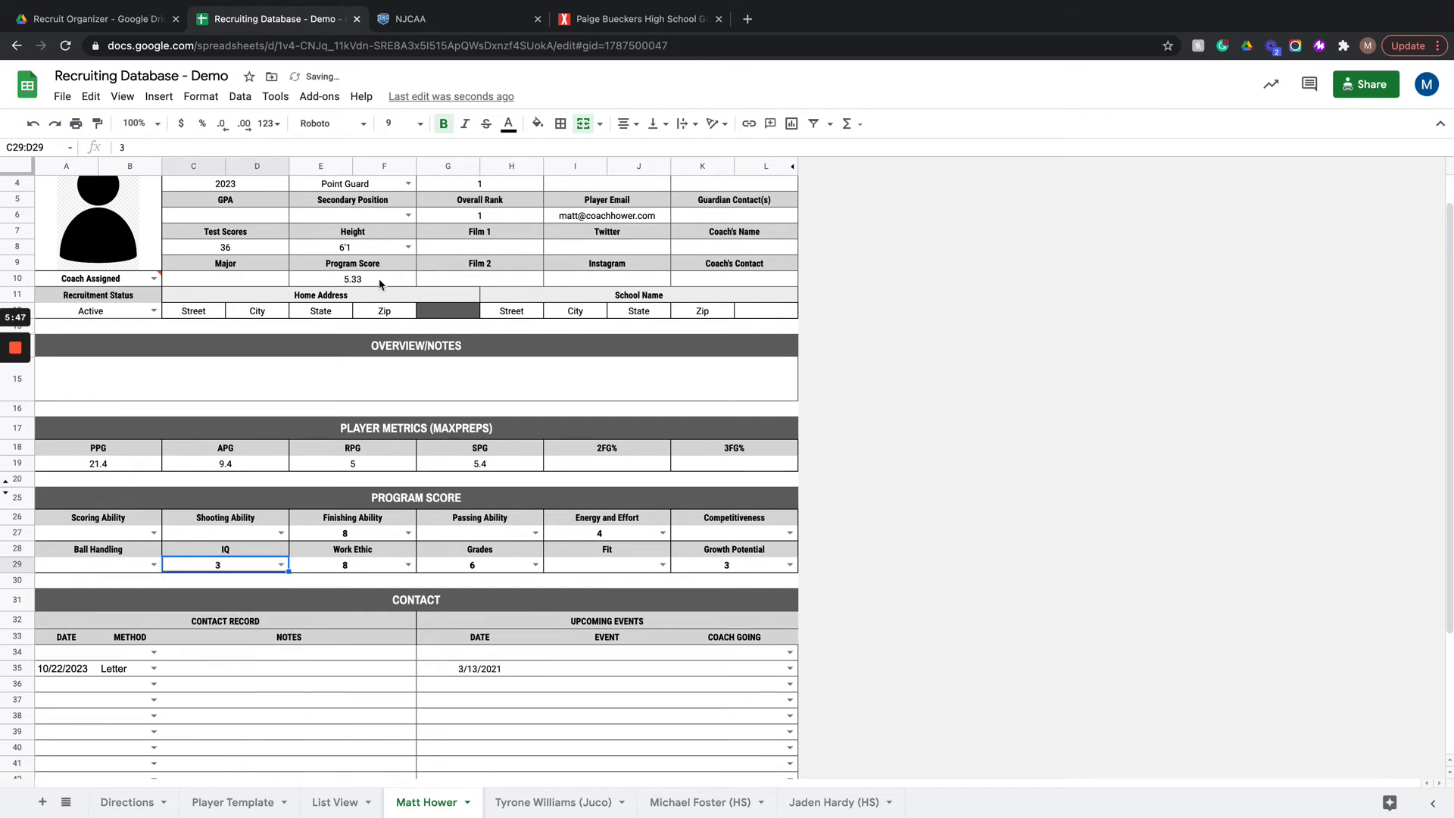
Step: Rate the player's Passing Ability 6 and Competitiveness 10 in the Program Score section
left_click(535, 532)
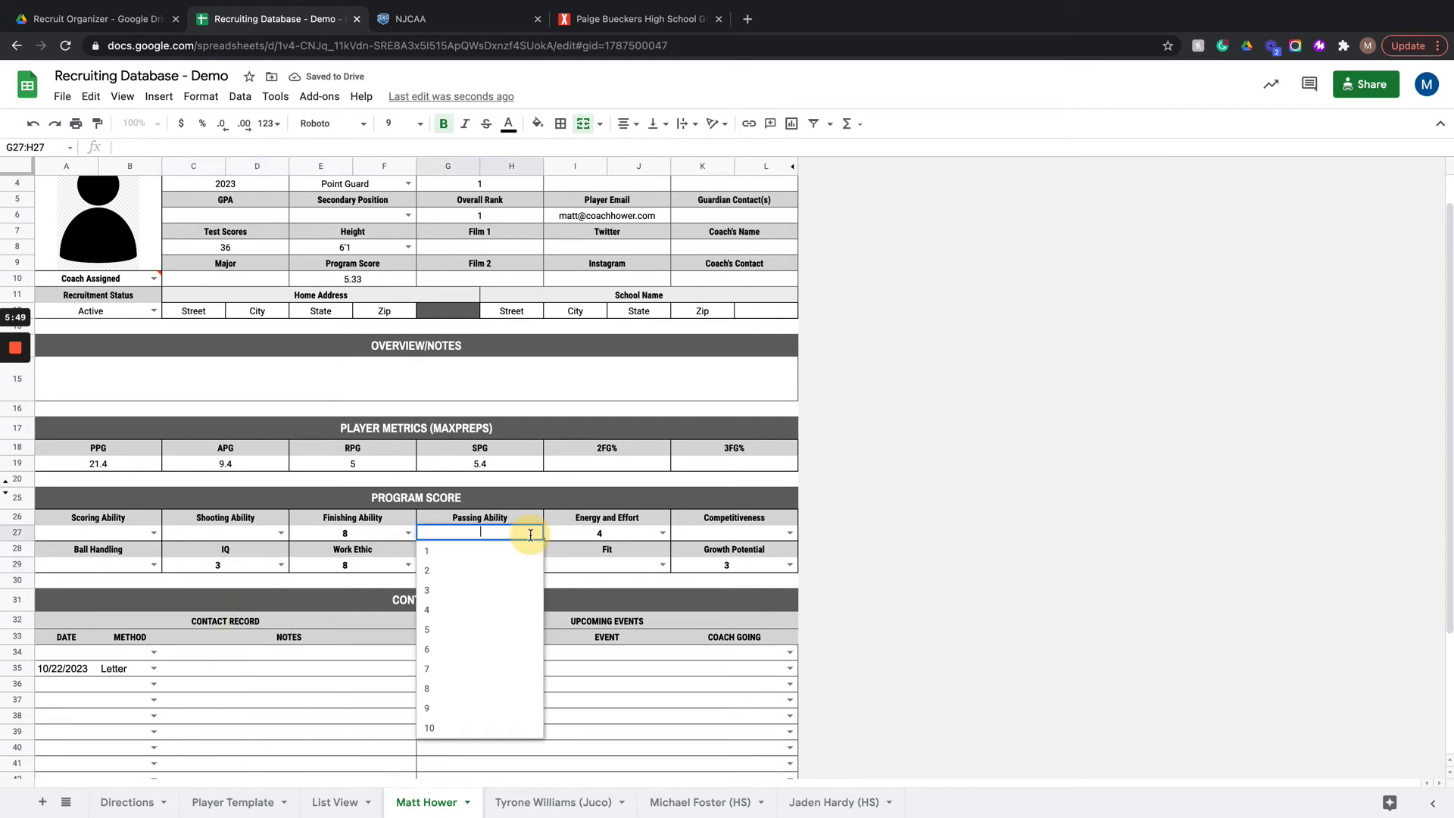
left_click(500, 650)
left_click(788, 531)
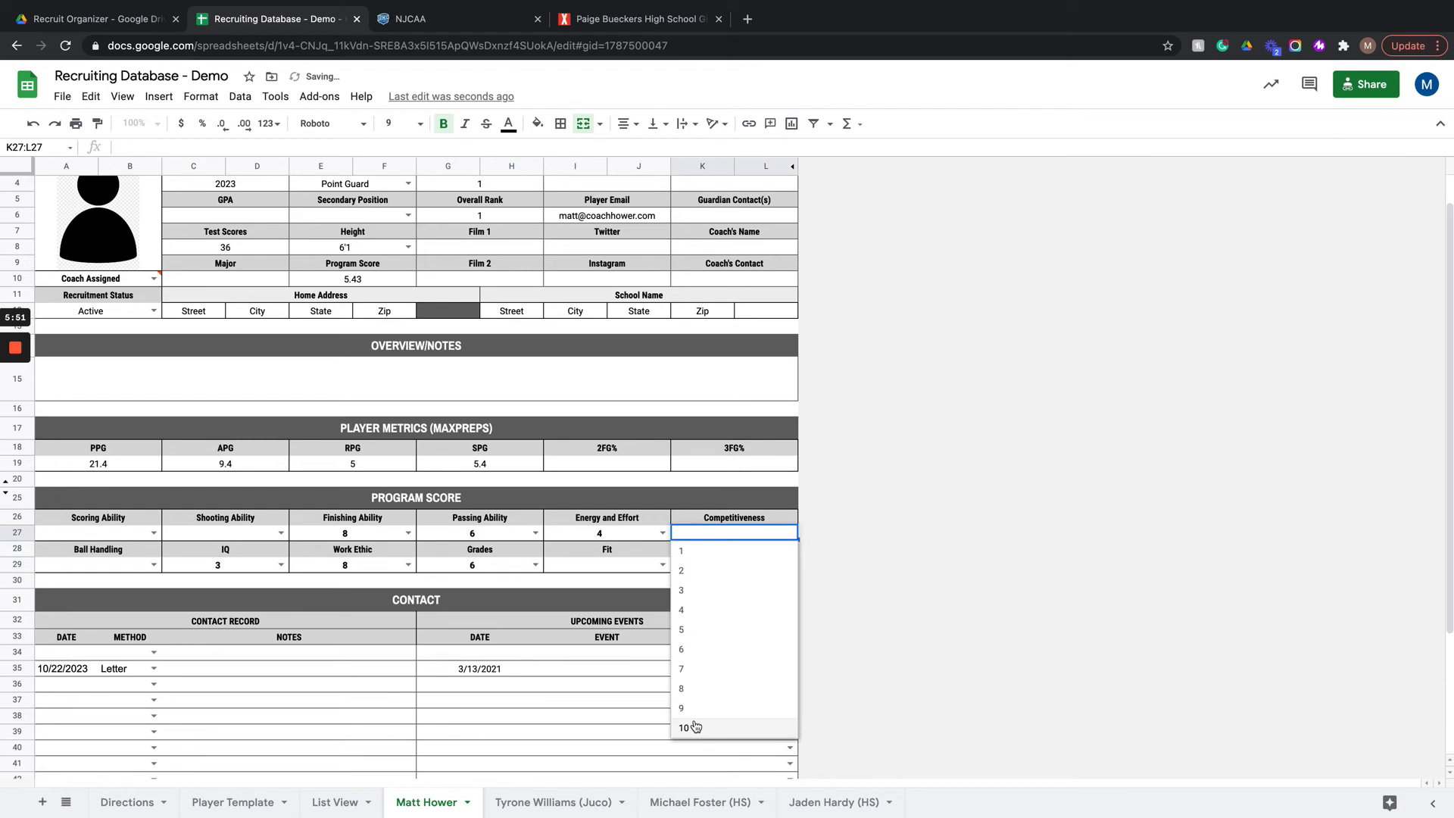
left_click(690, 727)
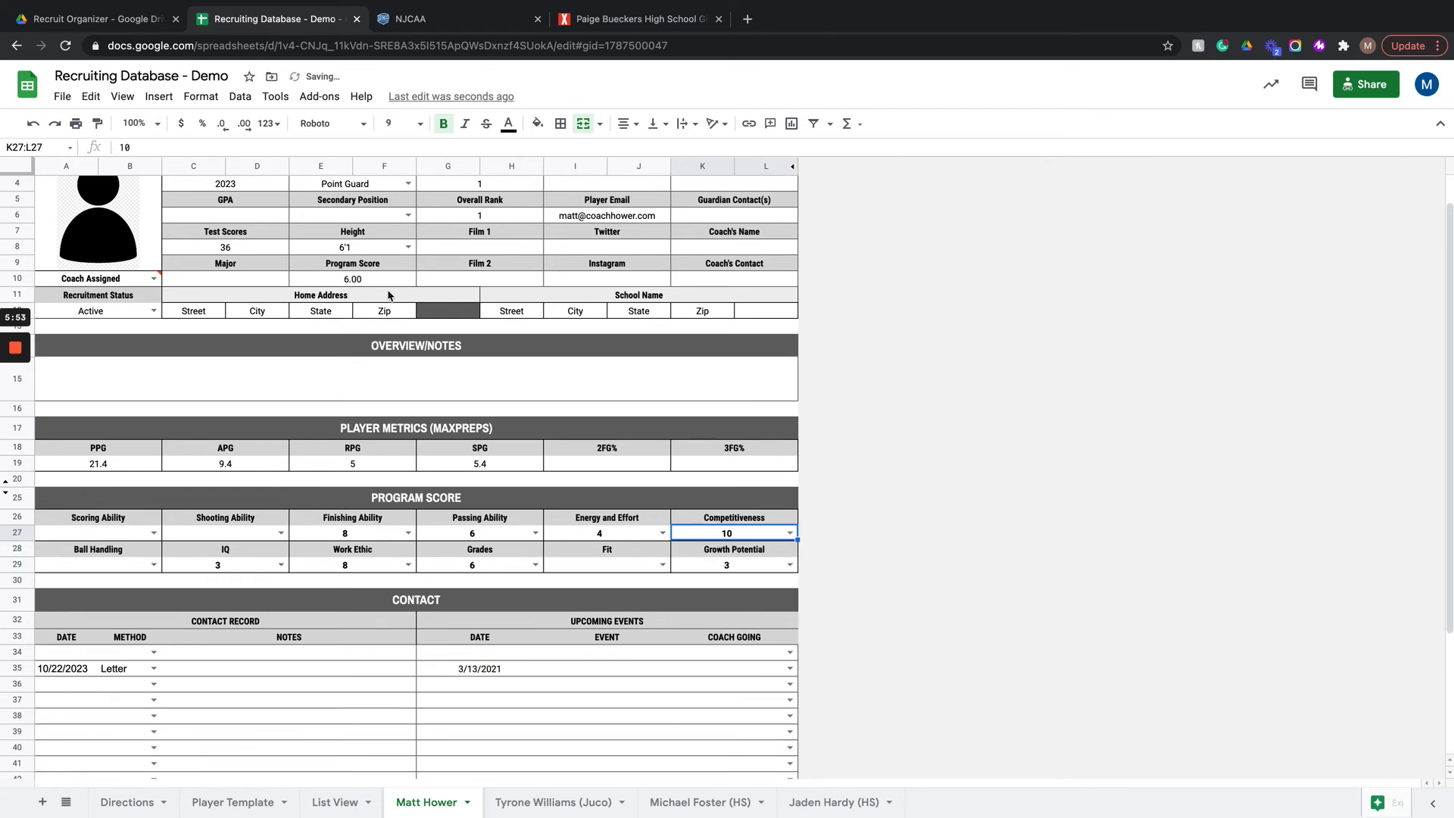
Step: Assign Coach 1 to the player and enter "Any notes here" under Overview/Notes
left_click(153, 278)
left_click(117, 301)
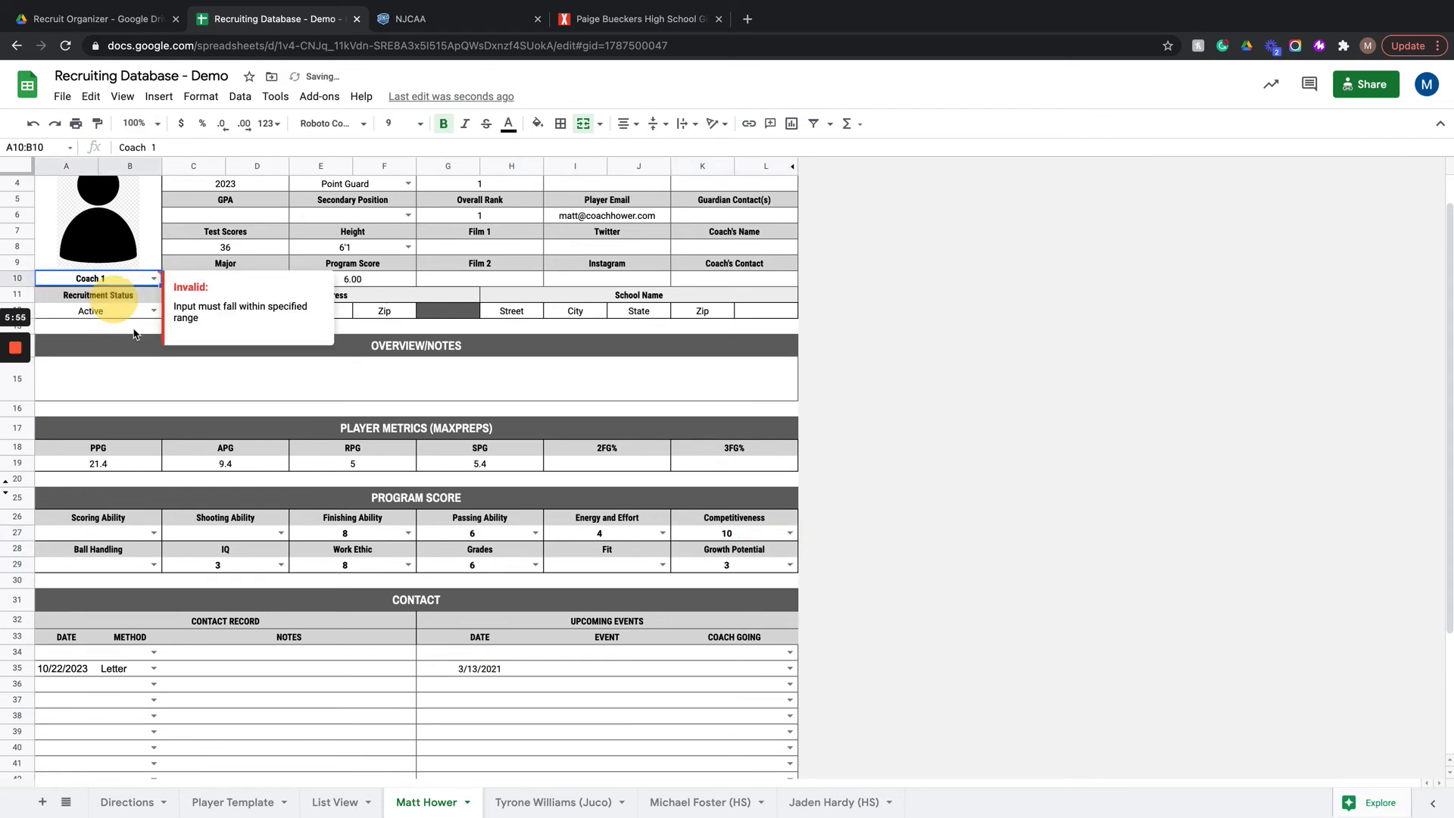
left_click(470, 387)
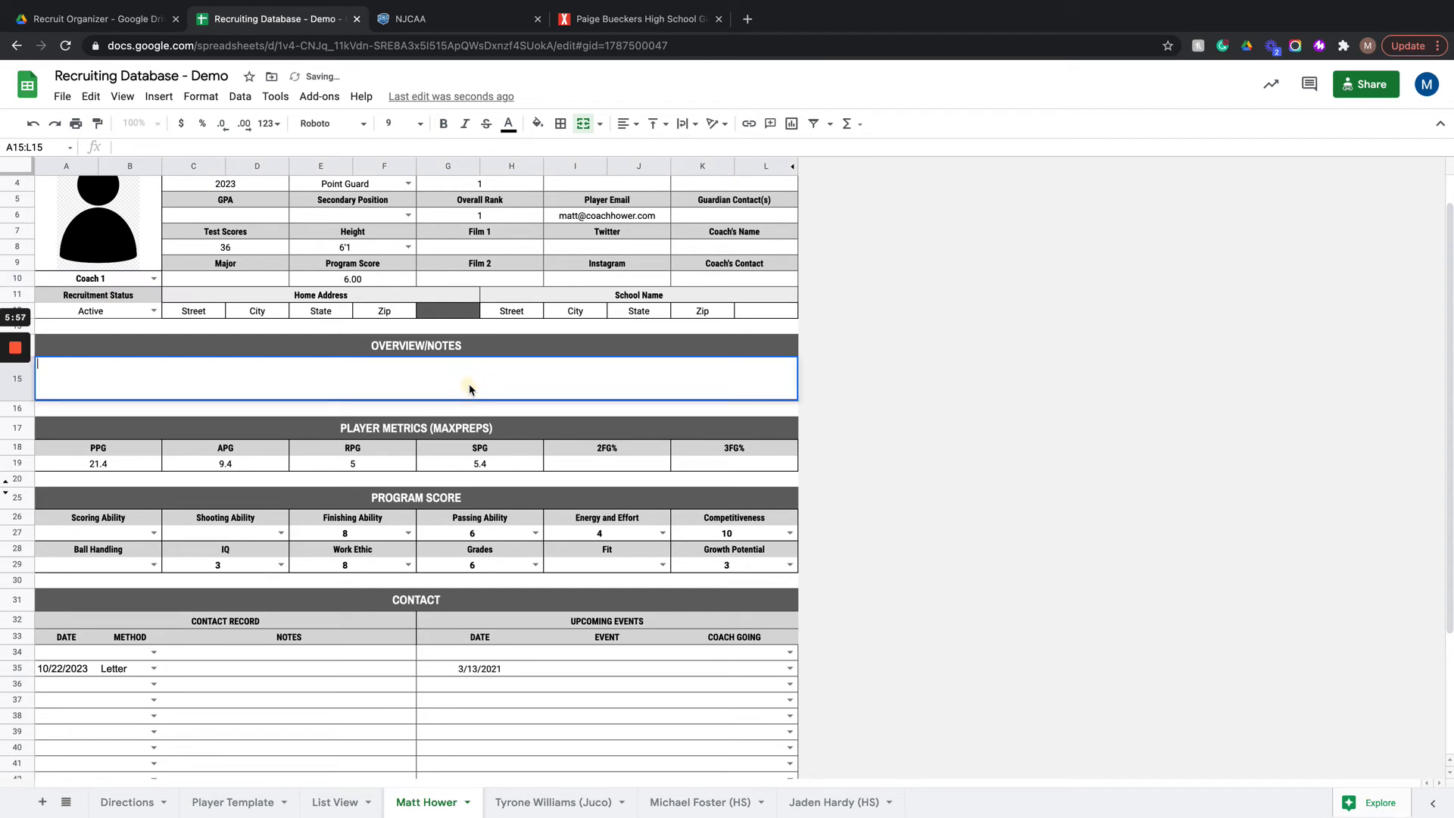
type("Any notes here")
key("Return")
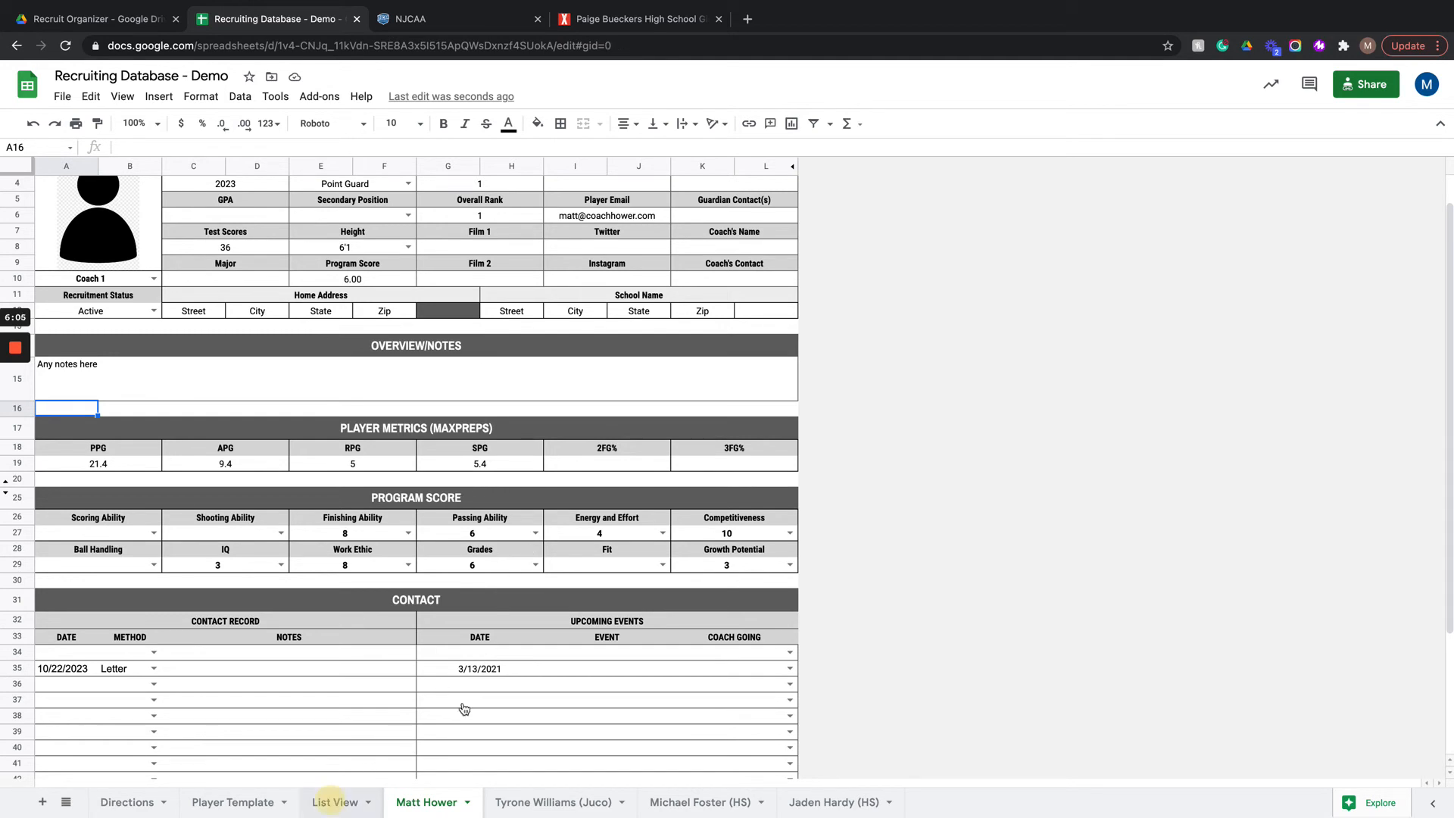
Step: Replace the PLAYER TEMPLATE heading on the new player's sheet with the player's full name and return to List View
left_click(335, 802)
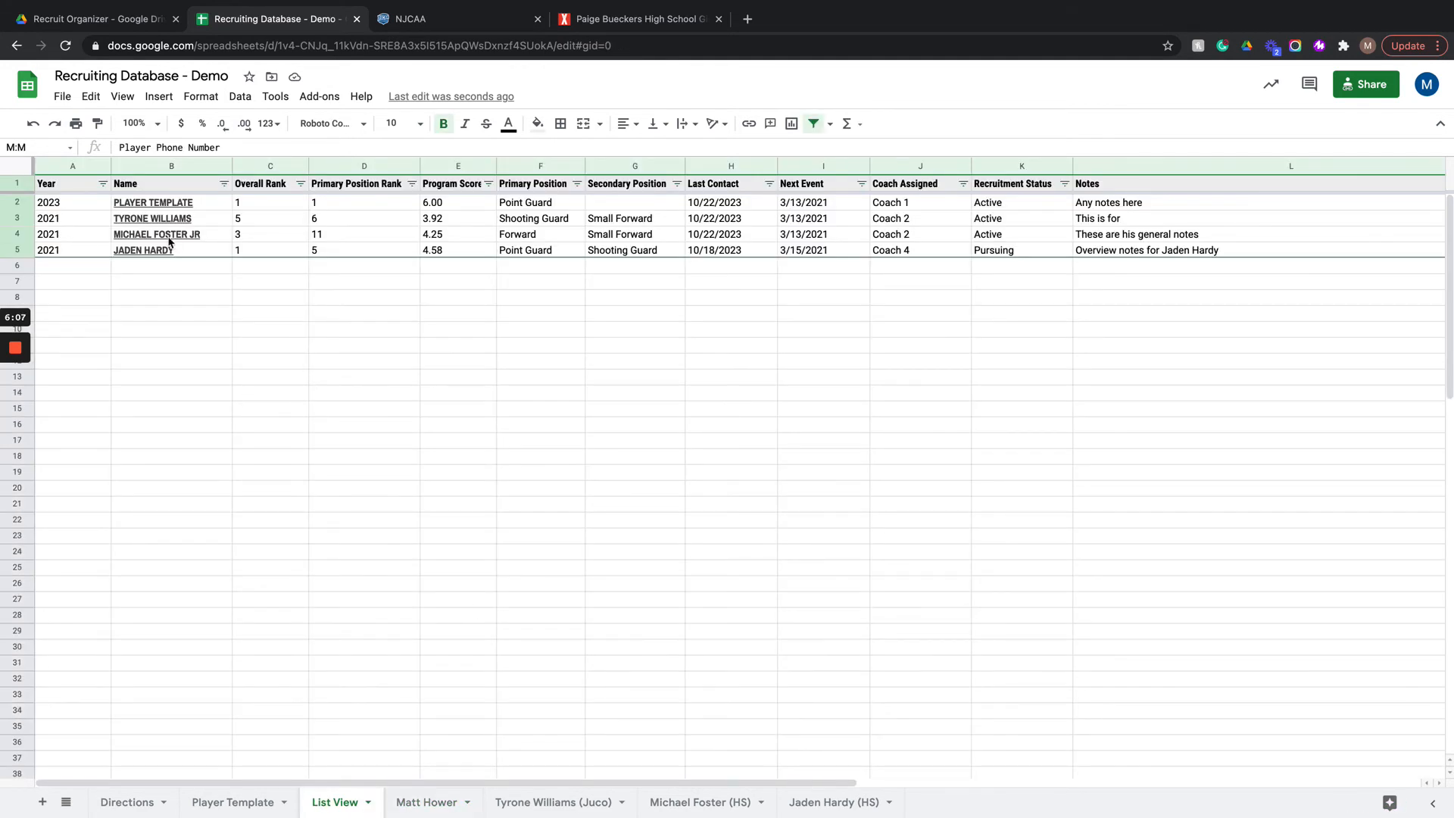
left_click(427, 802)
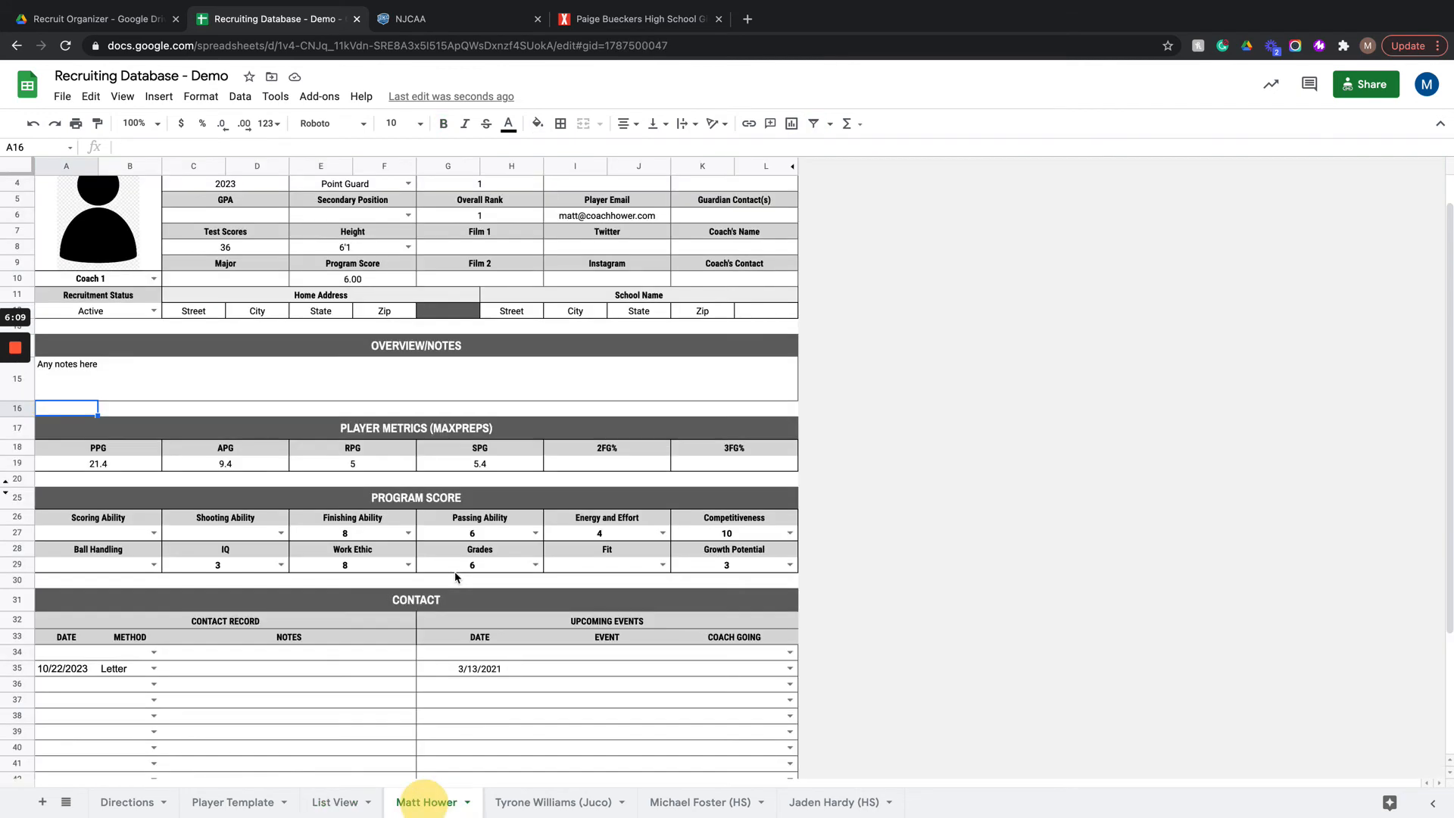
scroll(451, 378, "up", 2)
left_click(437, 189)
double_click(437, 190)
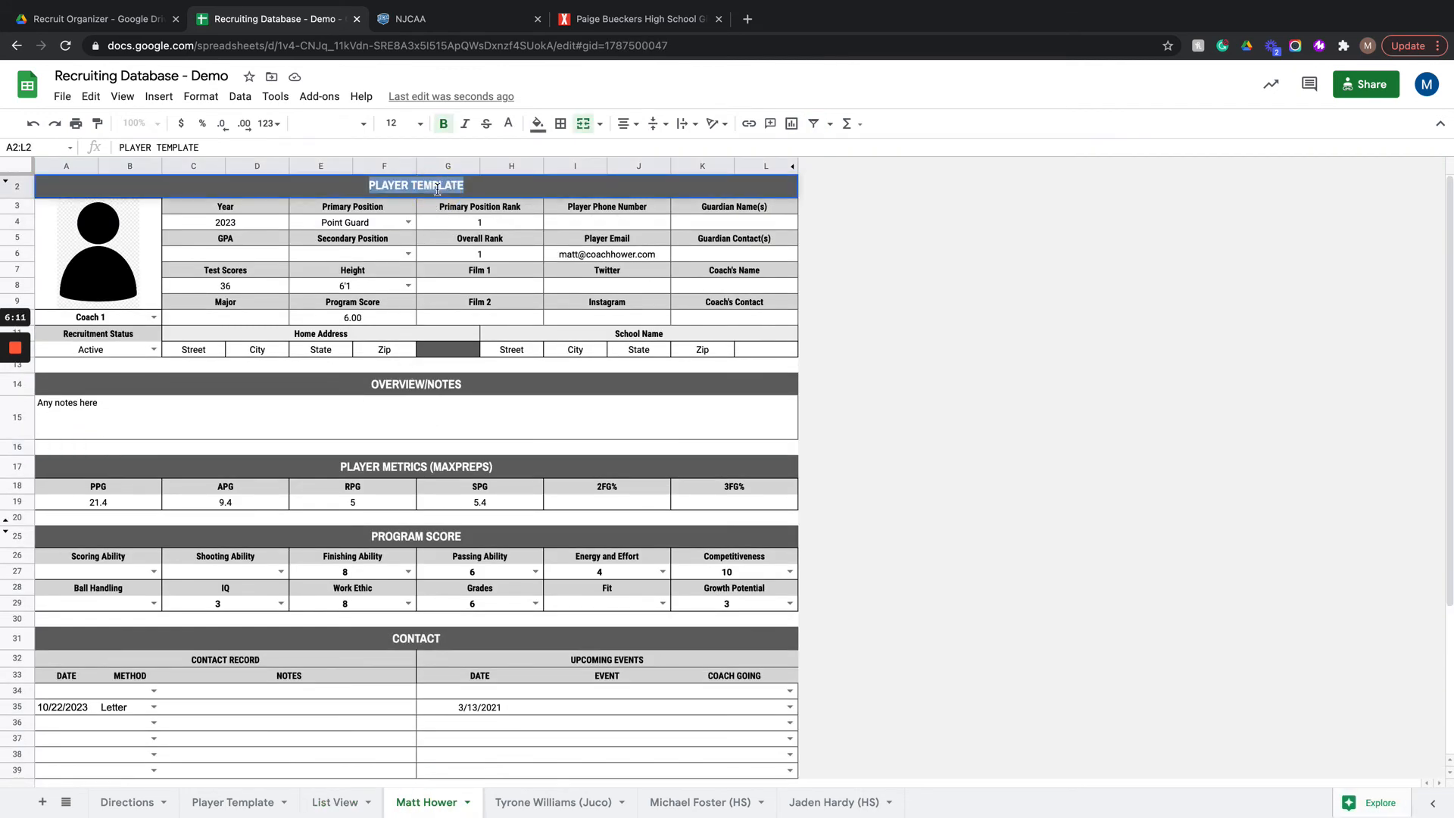
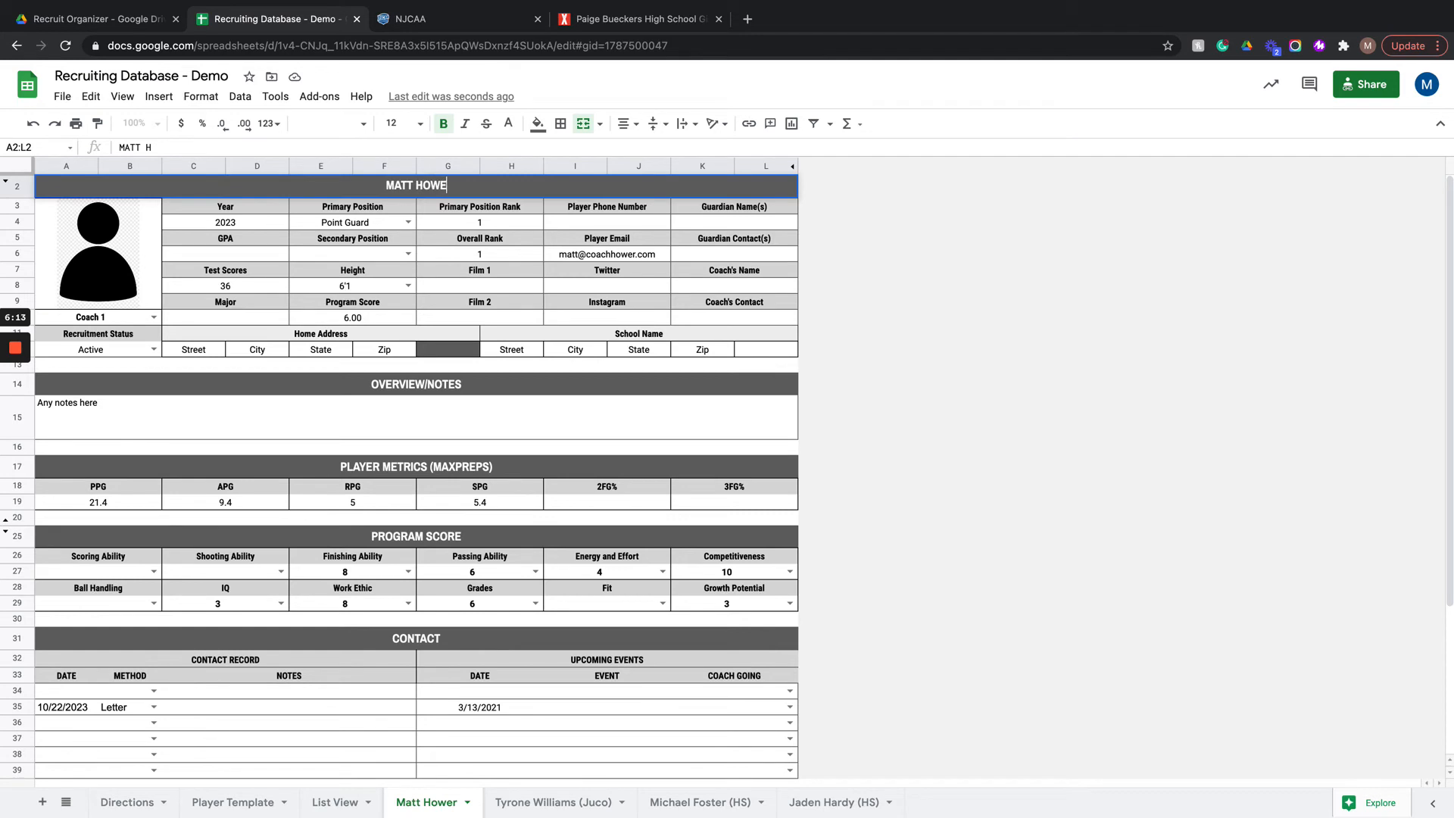
key("Return")
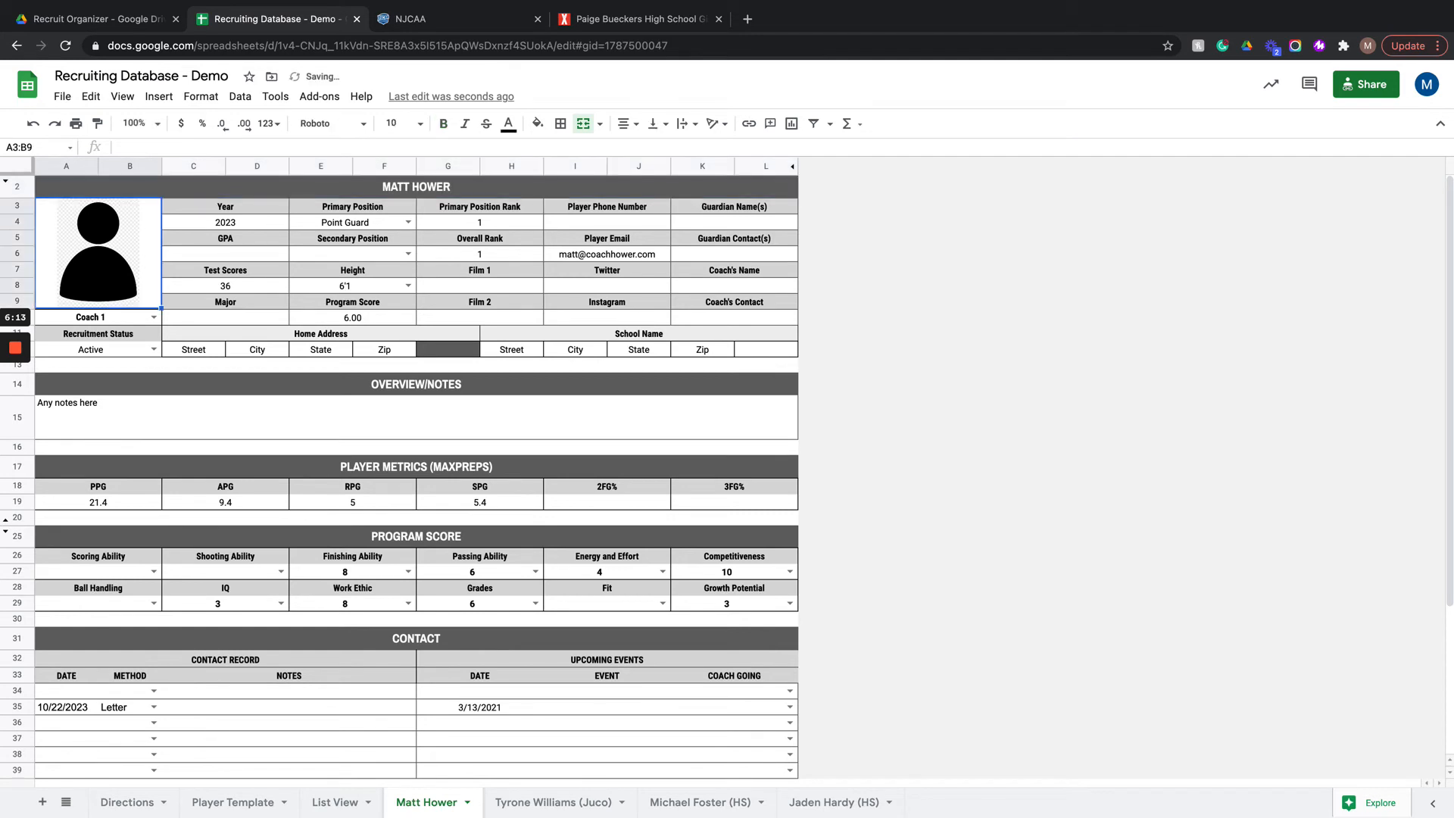
left_click(327, 797)
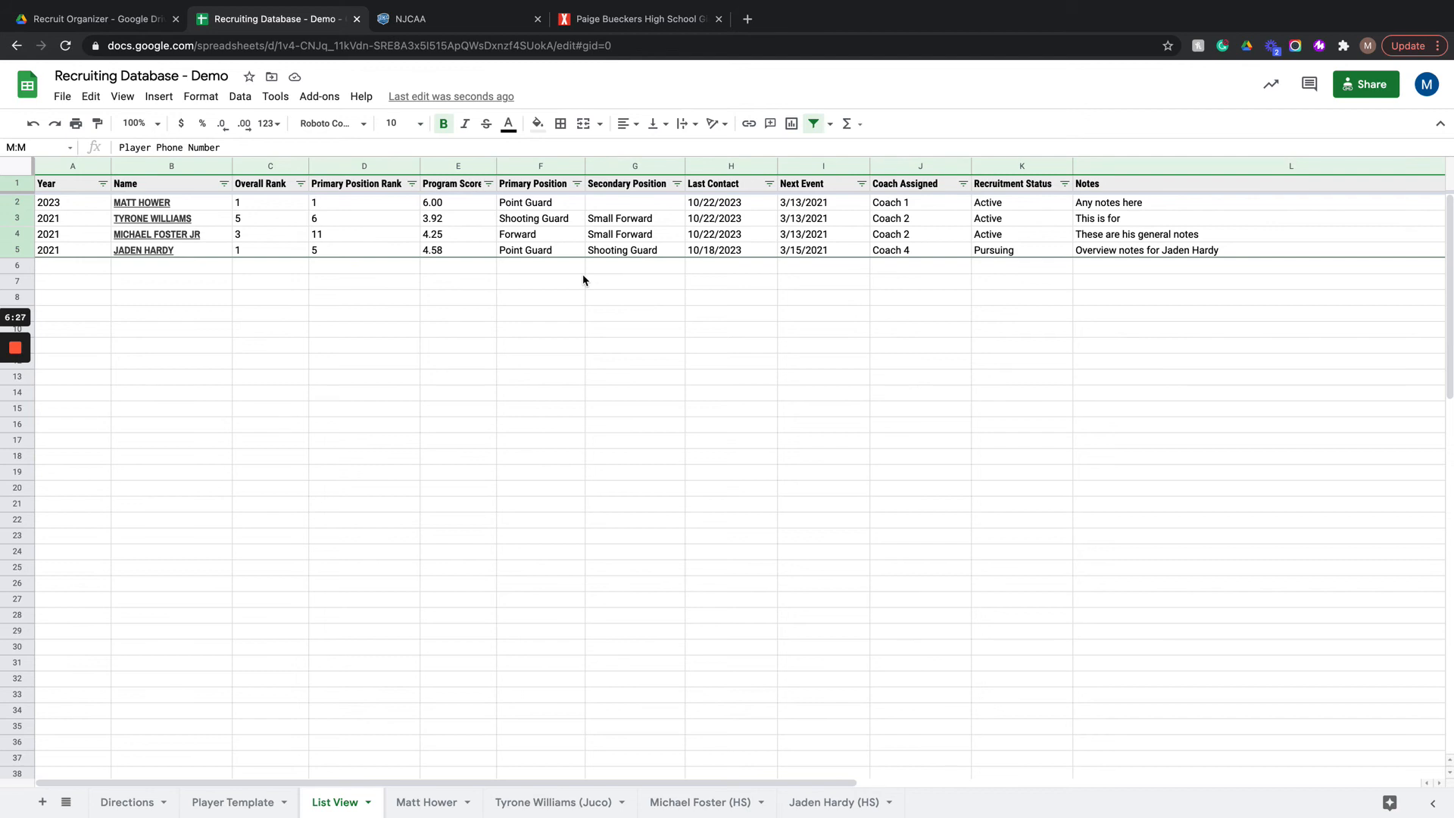
Step: Filter the Coach Assigned column to list only players assigned to Coach 2
left_click(960, 185)
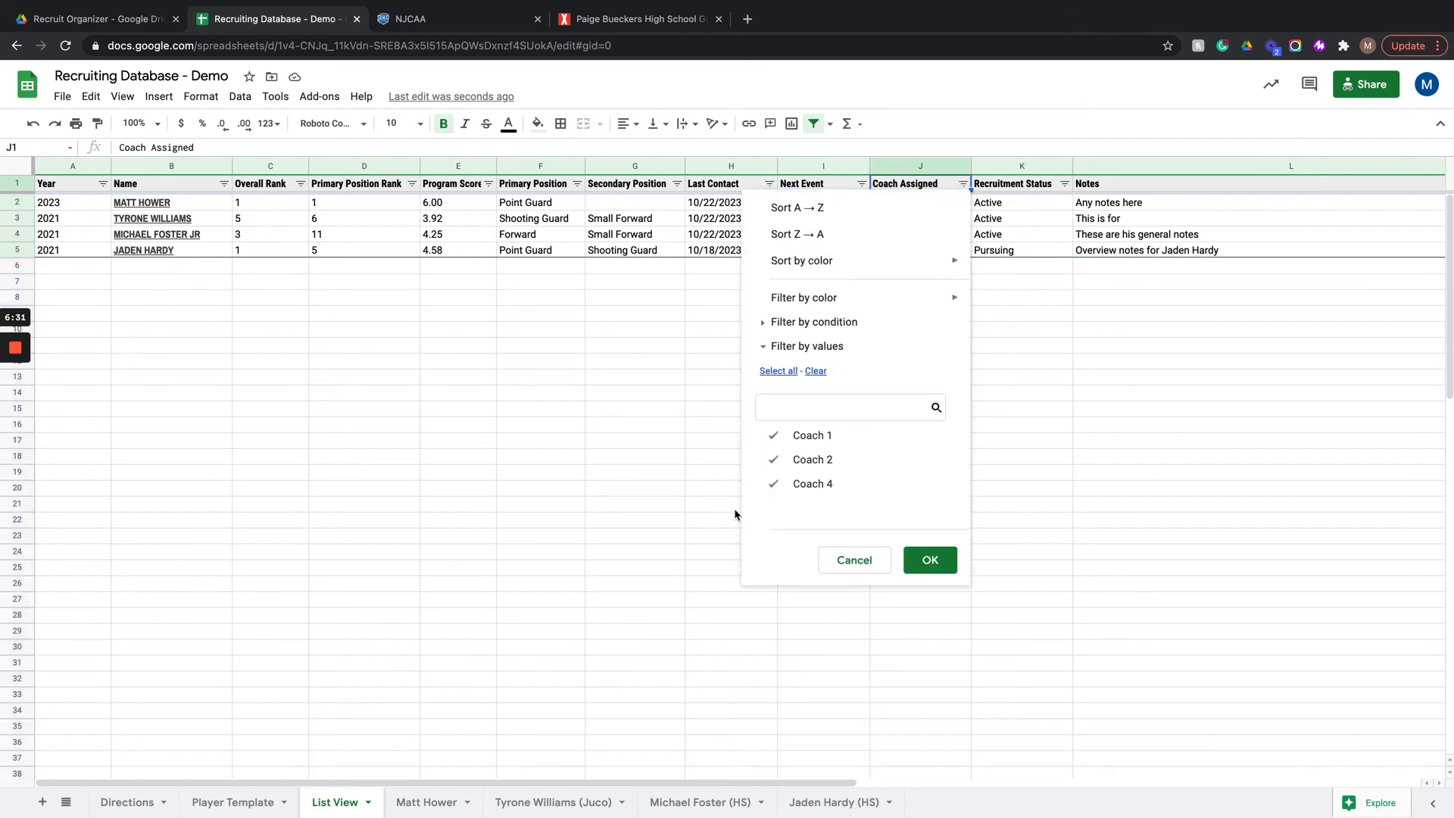
left_click(793, 435)
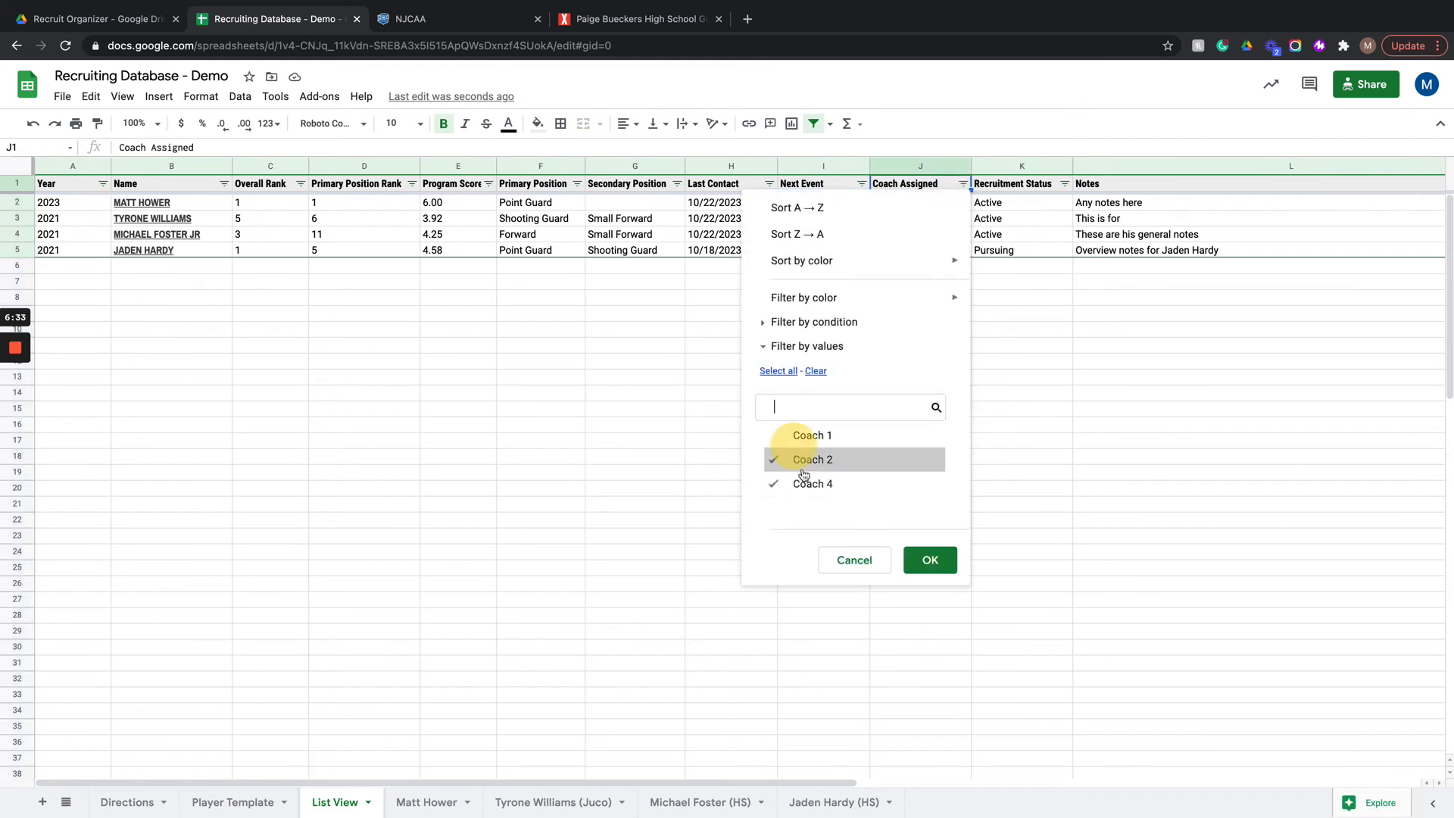
left_click(799, 486)
left_click(931, 562)
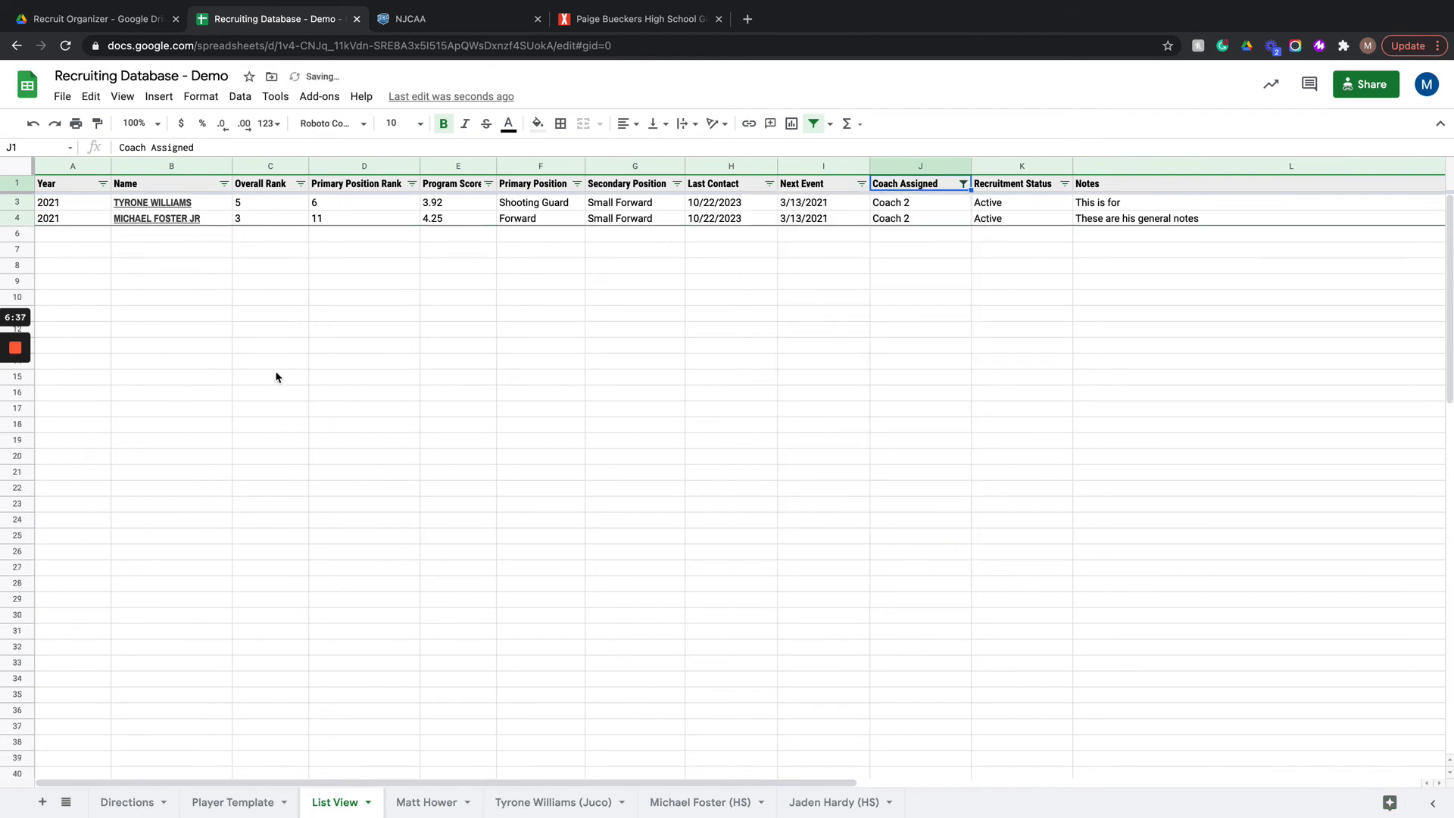
Step: Reset the Coach Assigned filter so that every coach is included again
left_click(964, 185)
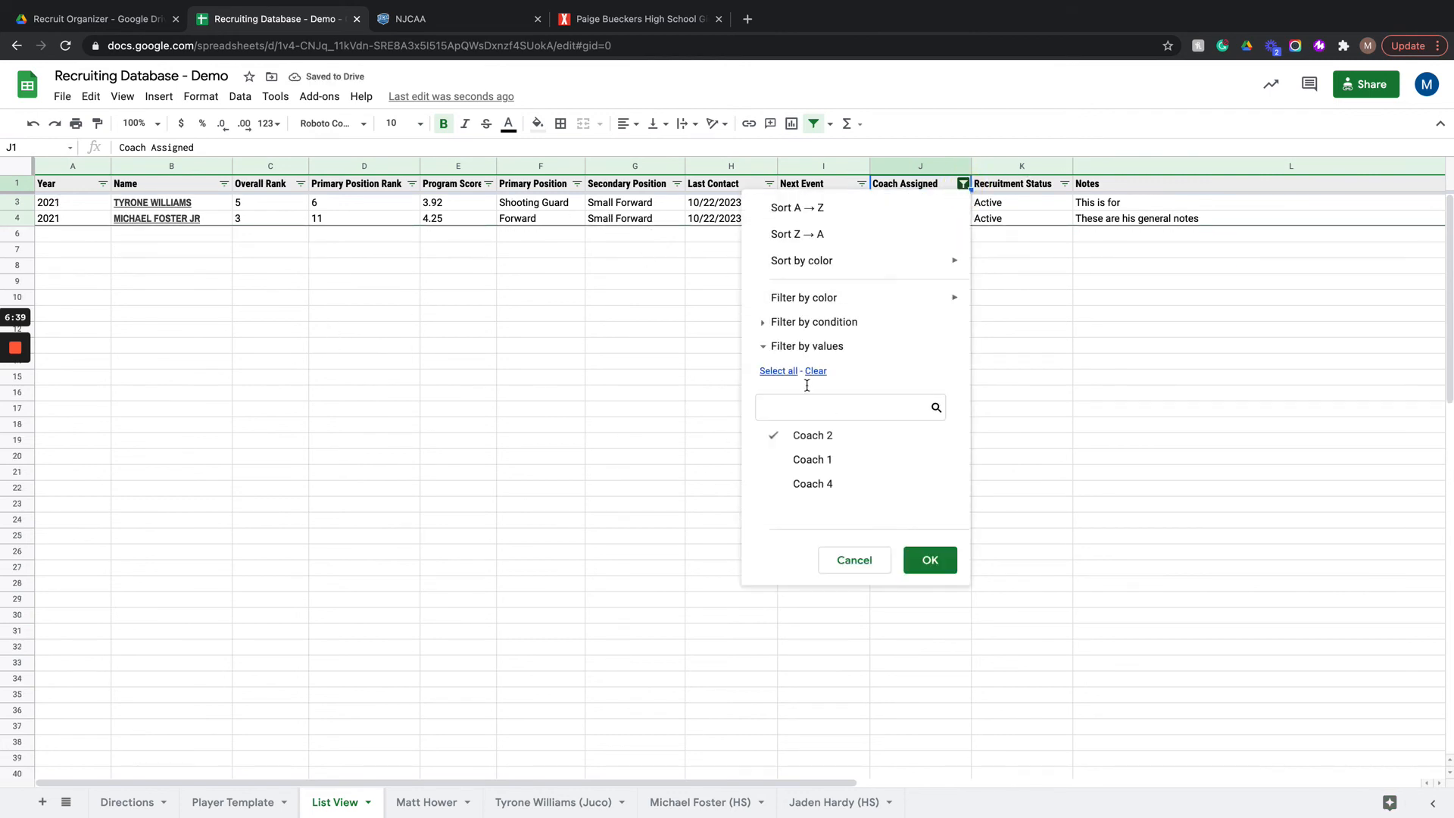
left_click(778, 371)
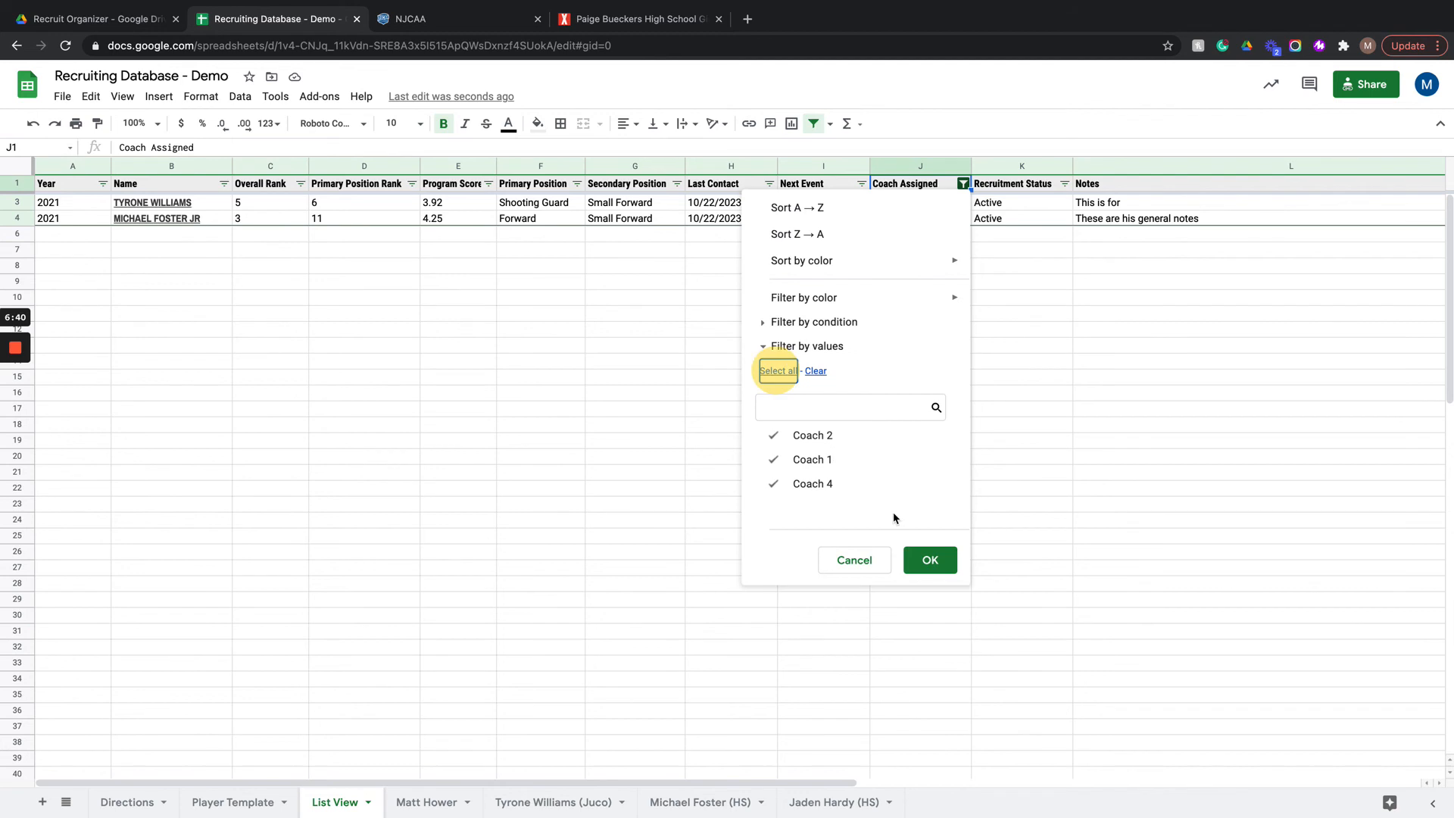
left_click(930, 560)
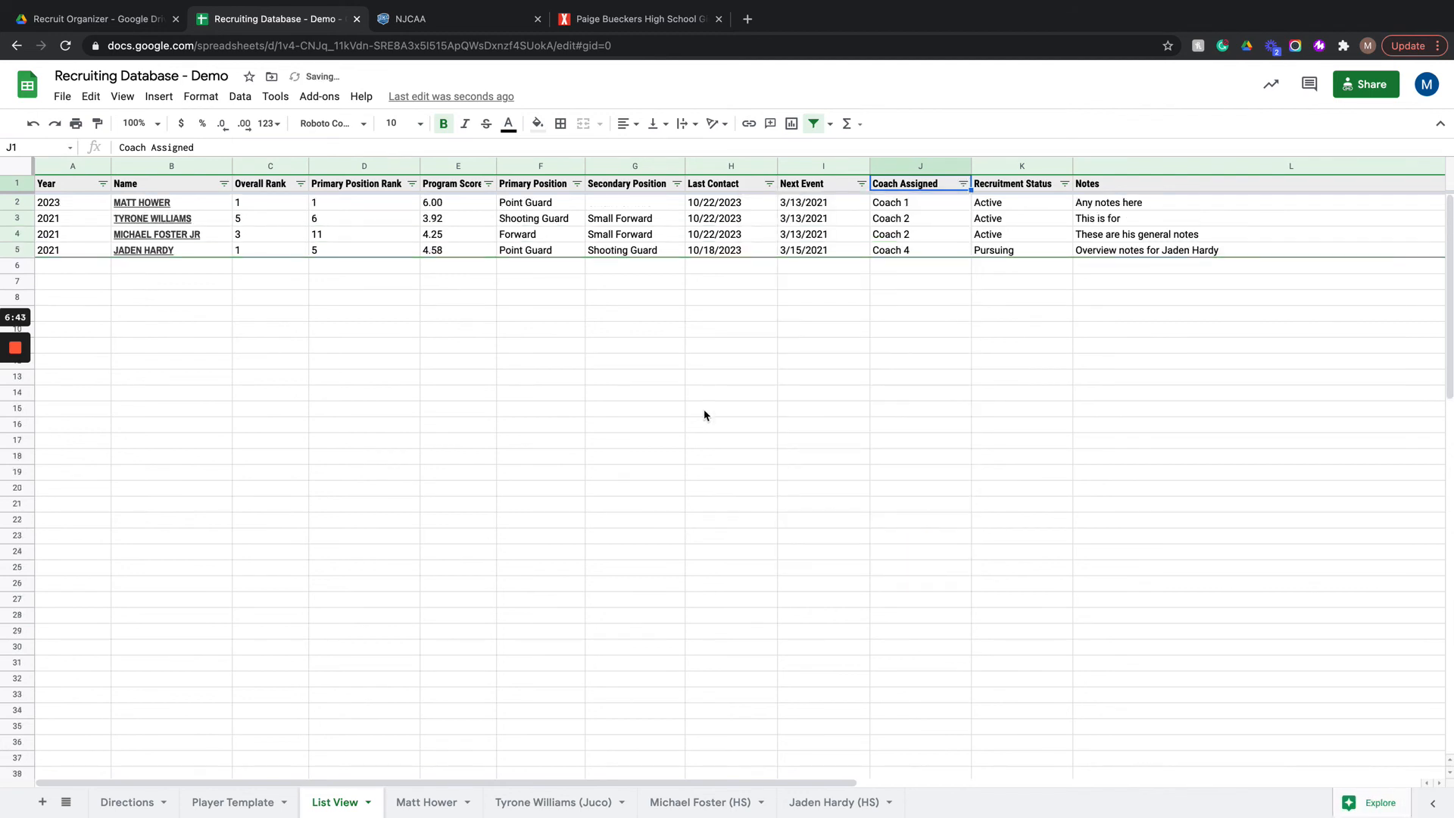
Step: Sort the player list by Program Score Z → A, then by Overall Rank A → Z
left_click(488, 185)
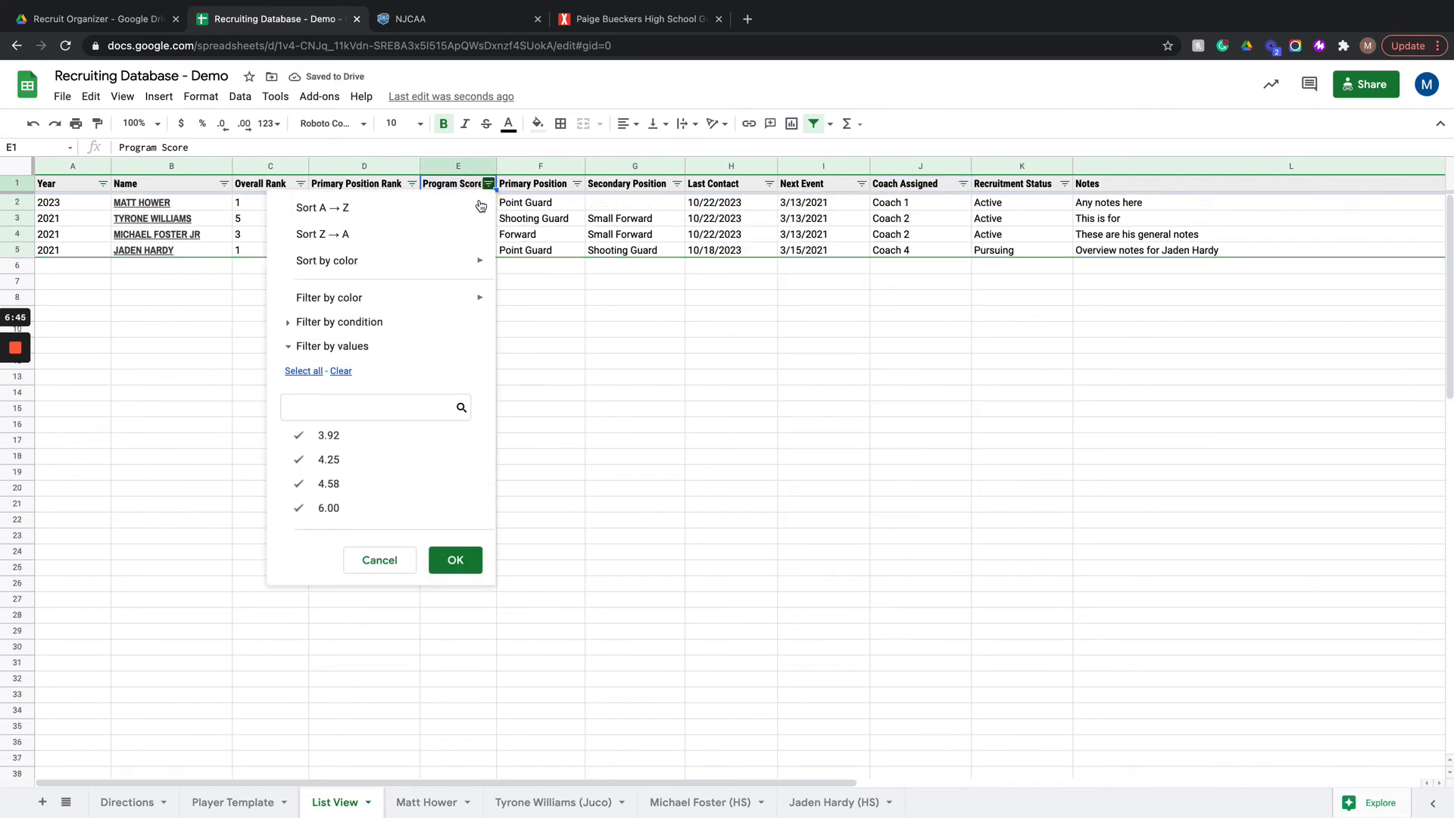
left_click(345, 232)
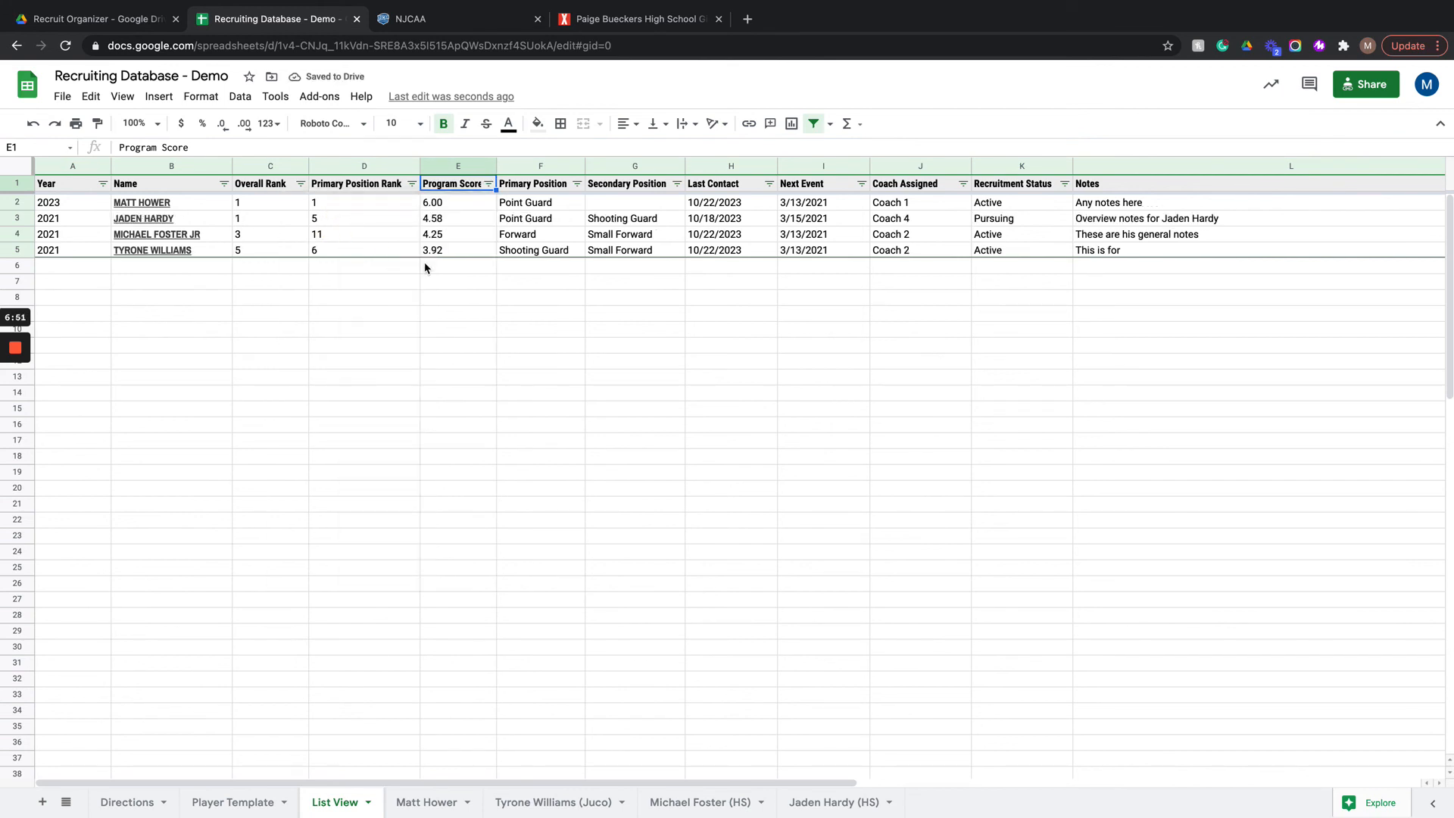
left_click(300, 183)
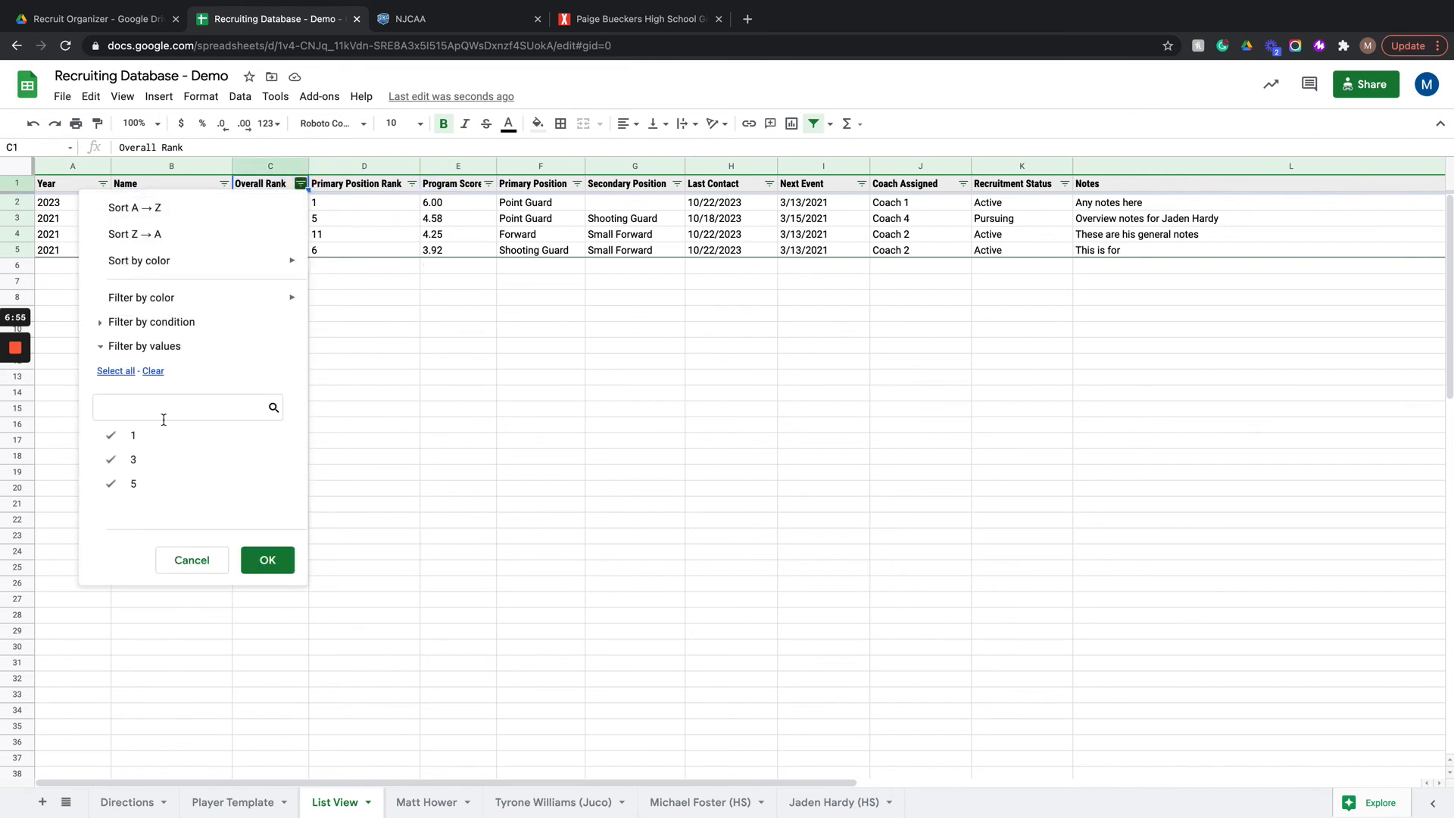
left_click(151, 206)
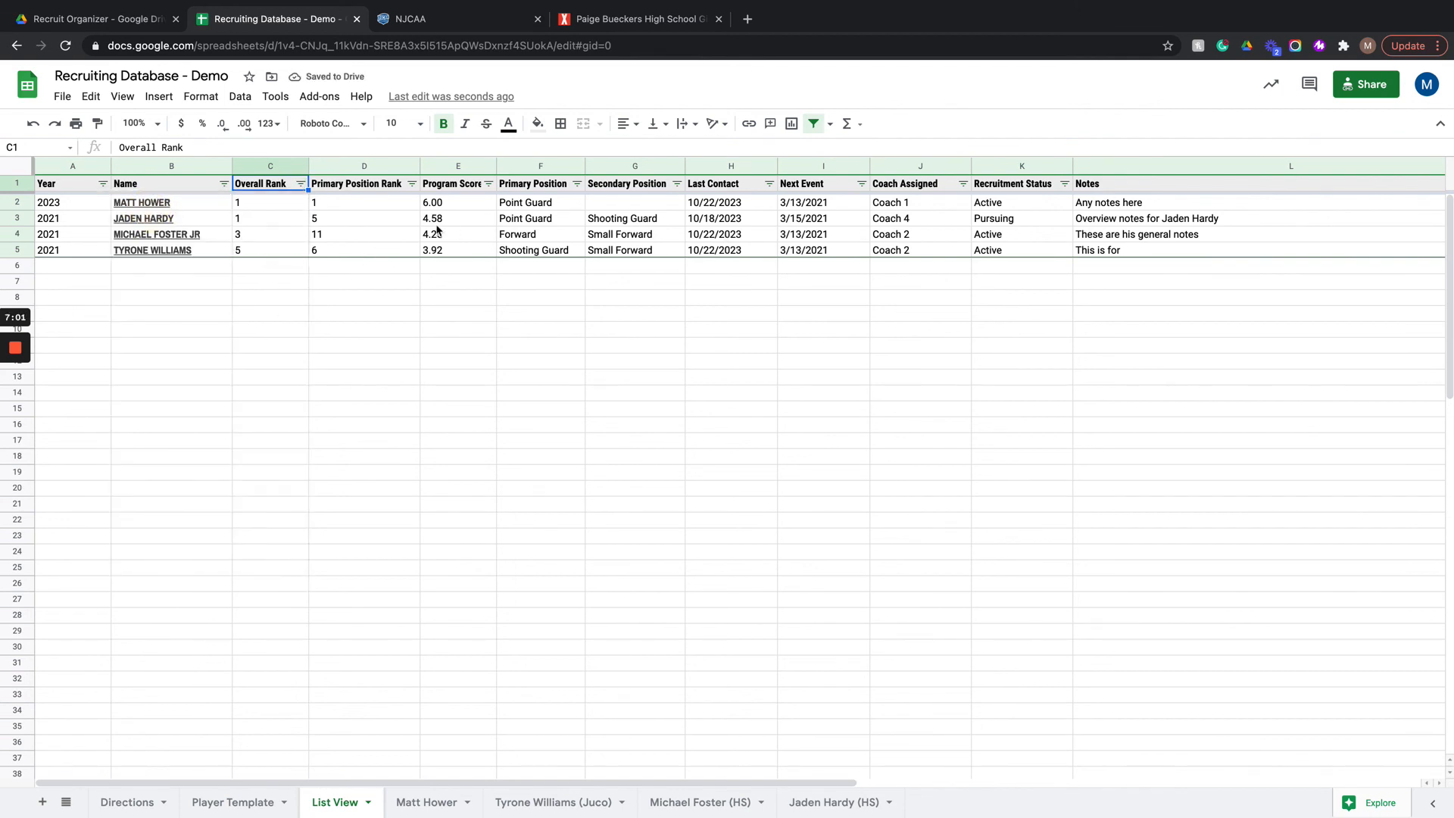
Step: Filter the Primary Position column to list only Point Guard players
left_click(576, 183)
left_click(445, 477)
left_click(433, 436)
left_click(547, 559)
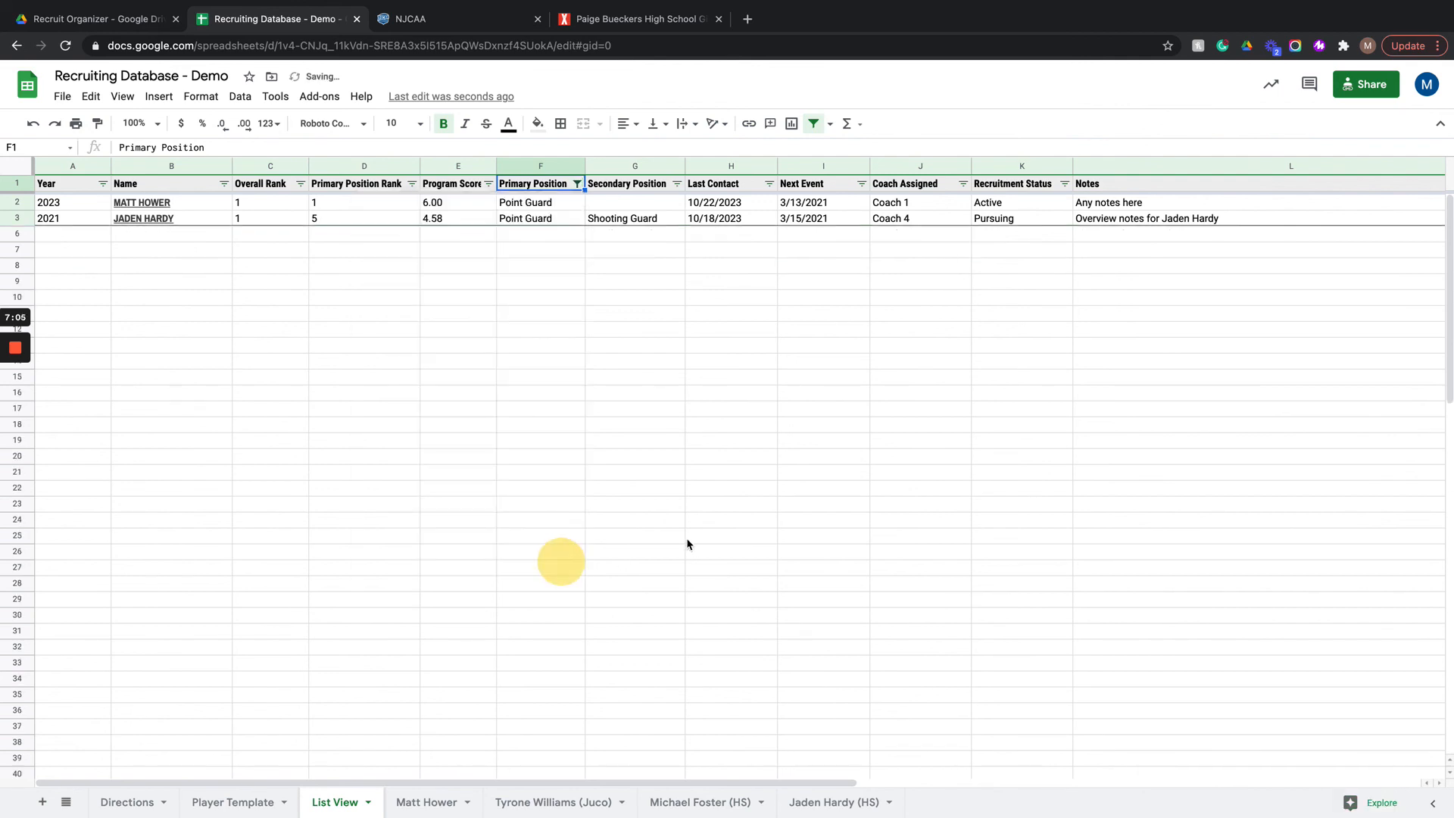
Step: Include Forward and Shooting Guard in the Primary Position filter again to list all players
left_click(576, 183)
left_click(440, 465)
left_click(438, 483)
left_click(542, 559)
Step: Unhide the Twitter and Instagram columns between Player Email and Film 1 in List View
scroll(577, 352, "right", 10)
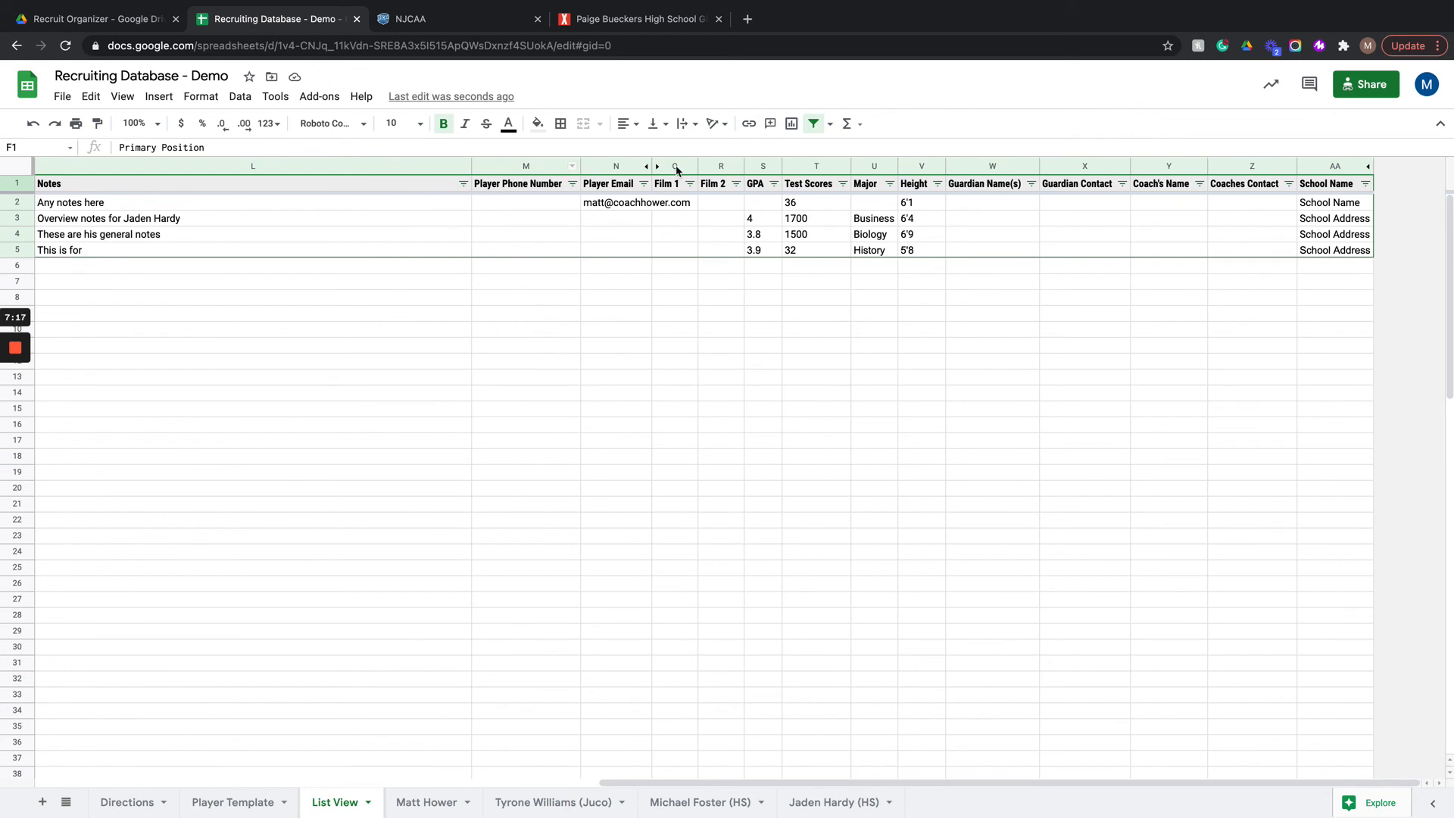
left_click(657, 166)
left_click(795, 327)
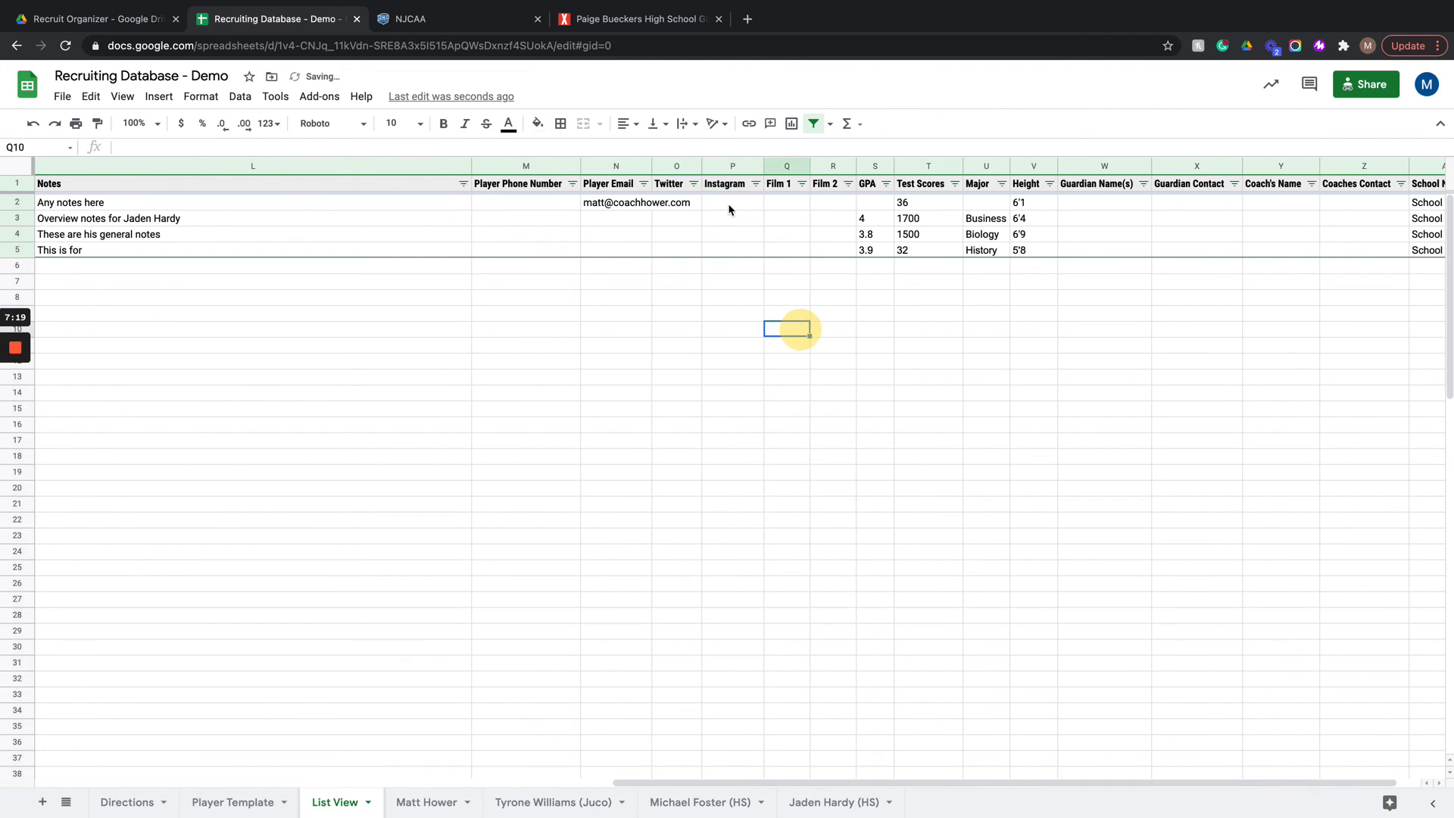
Step: Hide columns O to R, covering Twitter, Instagram, Film 1 and Film 2
left_click(670, 167)
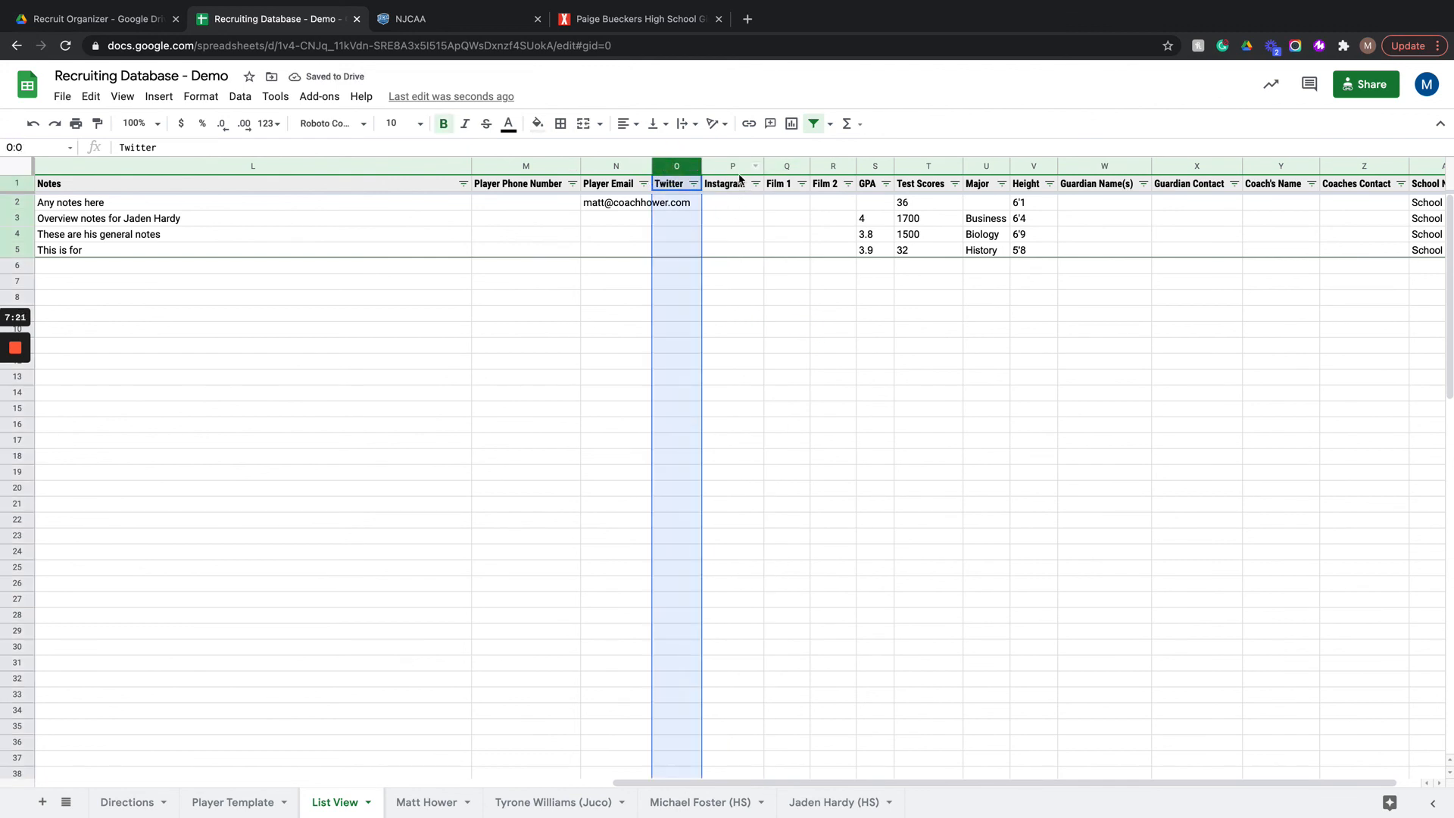
left_click(728, 167, "shift")
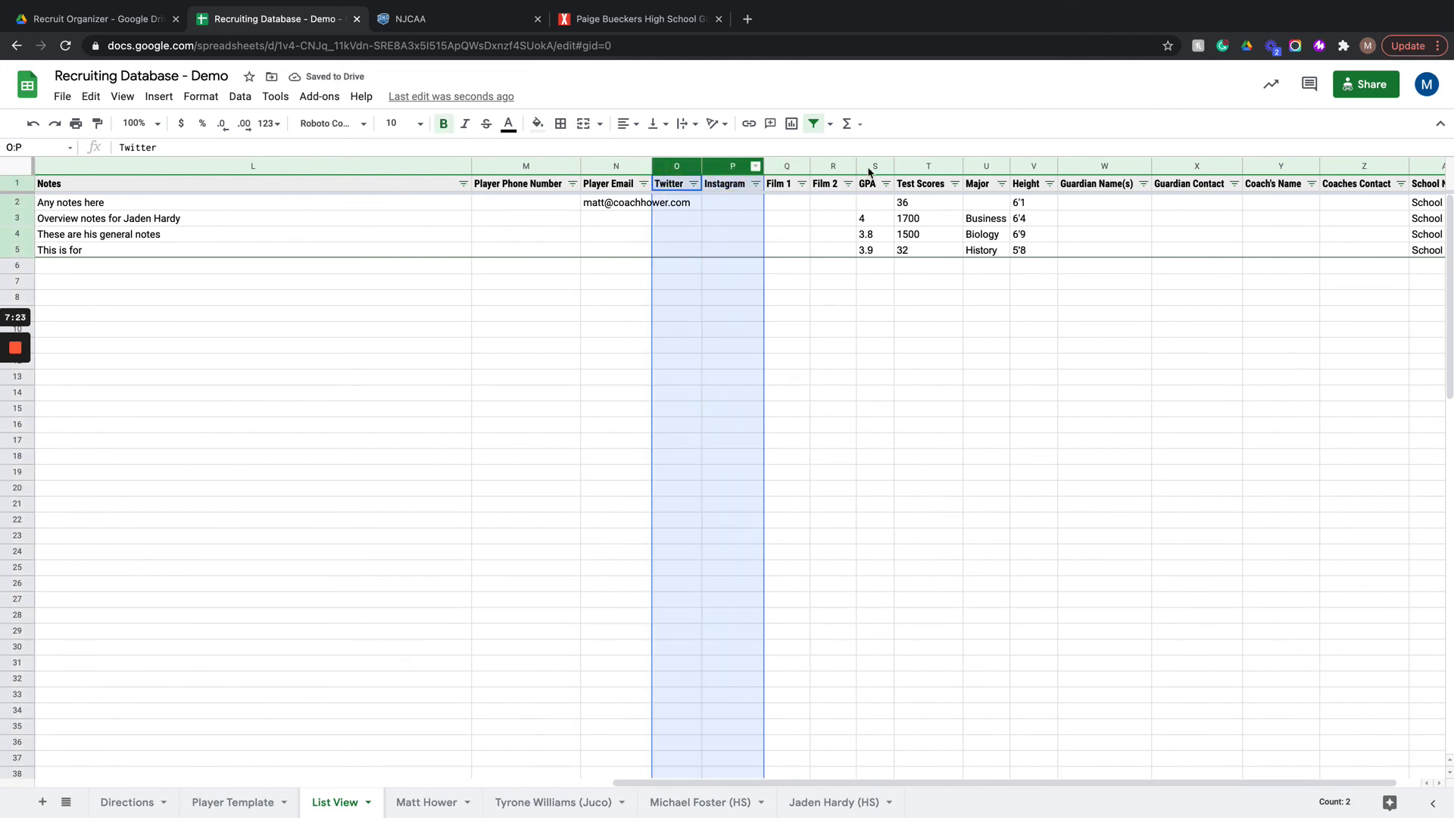
left_click(832, 166, "shift")
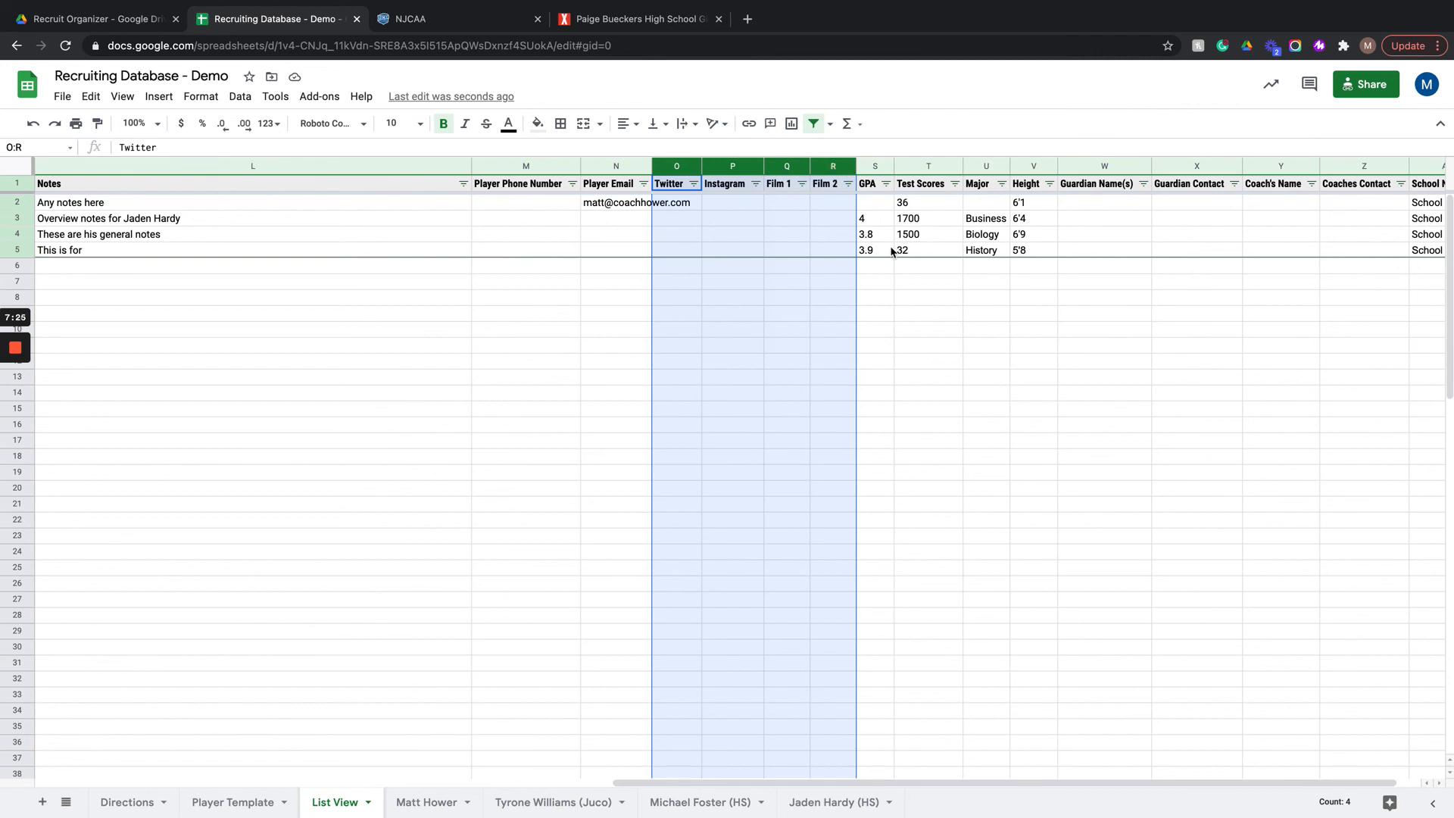
right_click(741, 168)
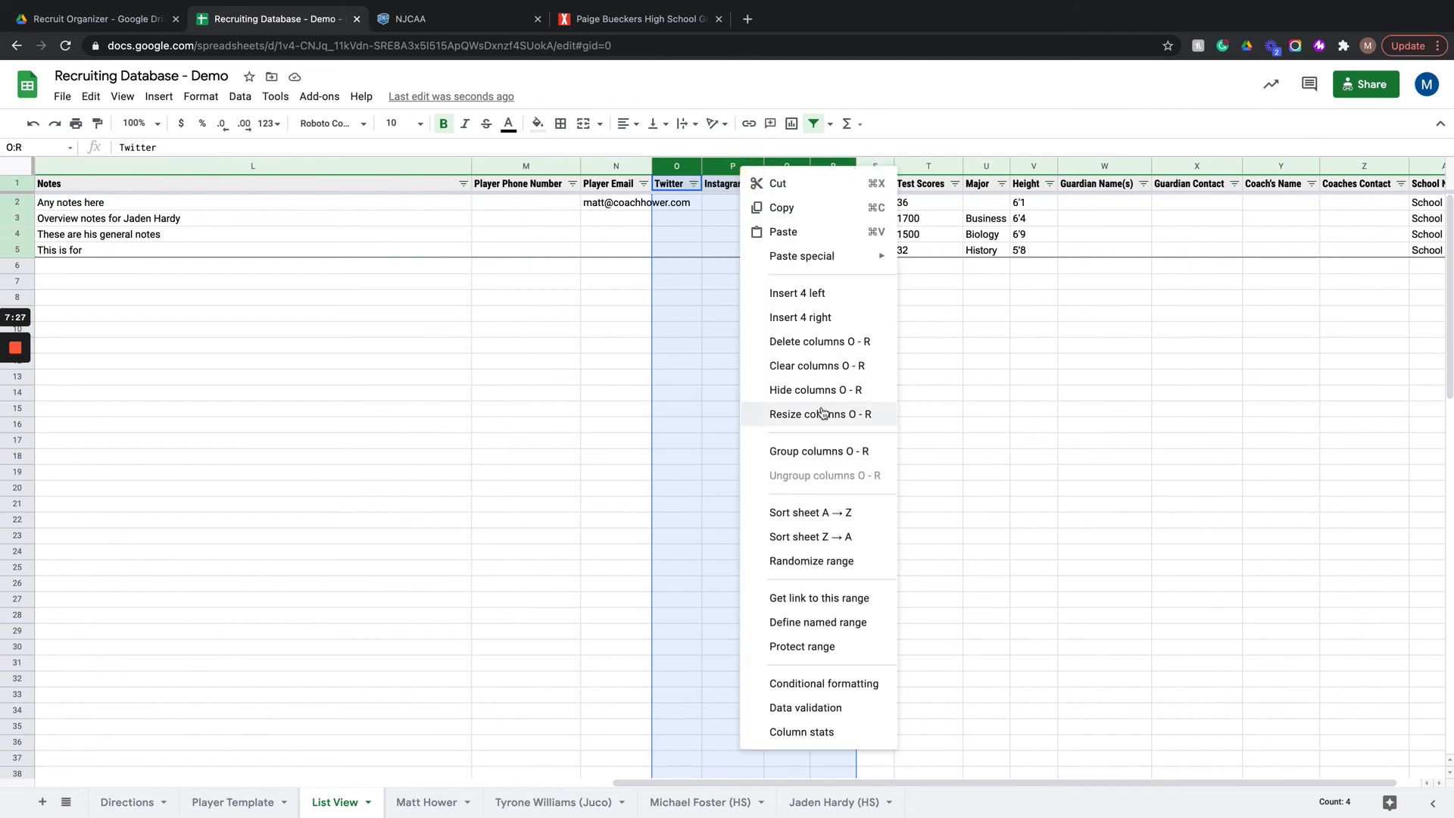
left_click(834, 389)
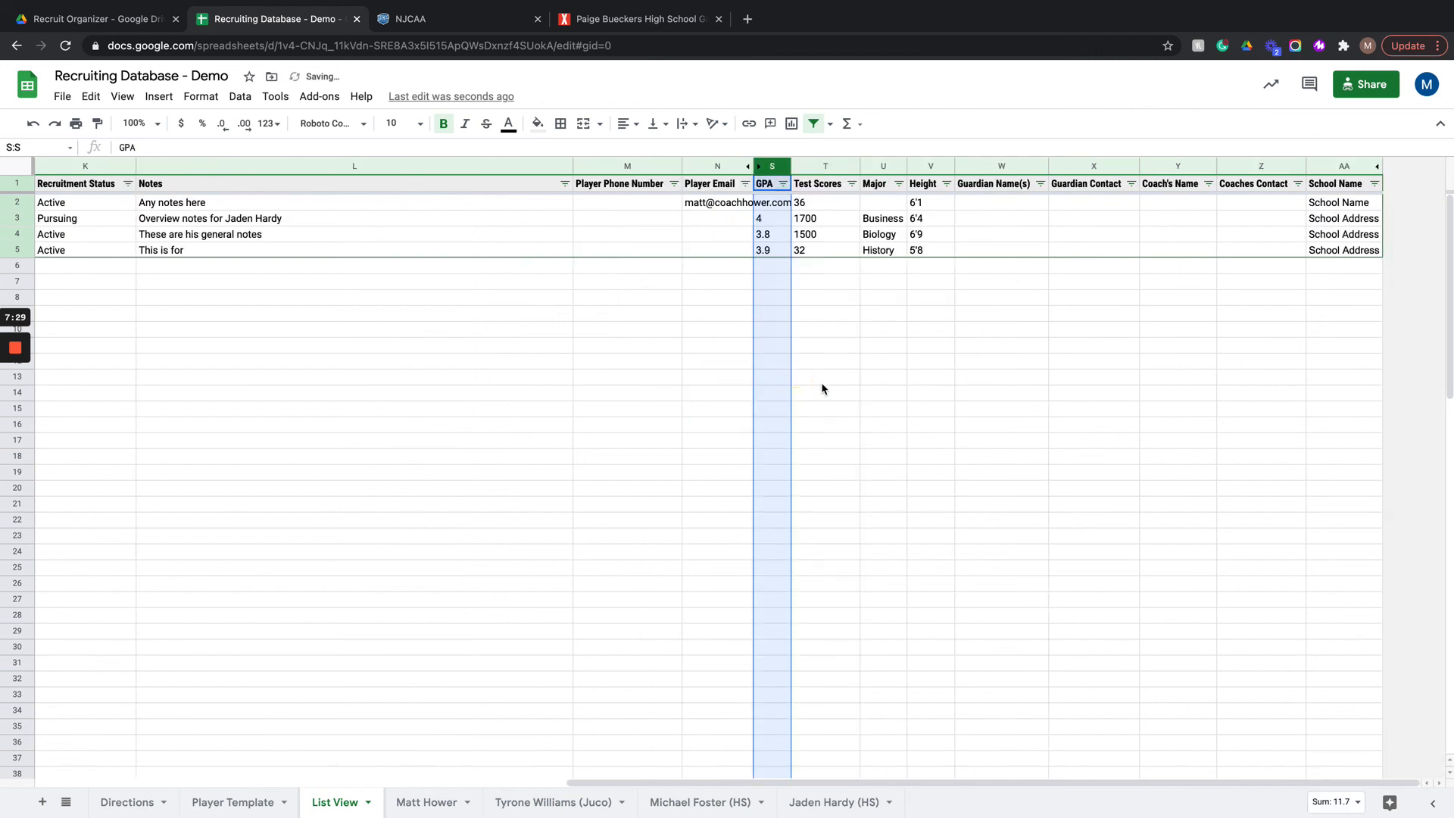
left_click(643, 351)
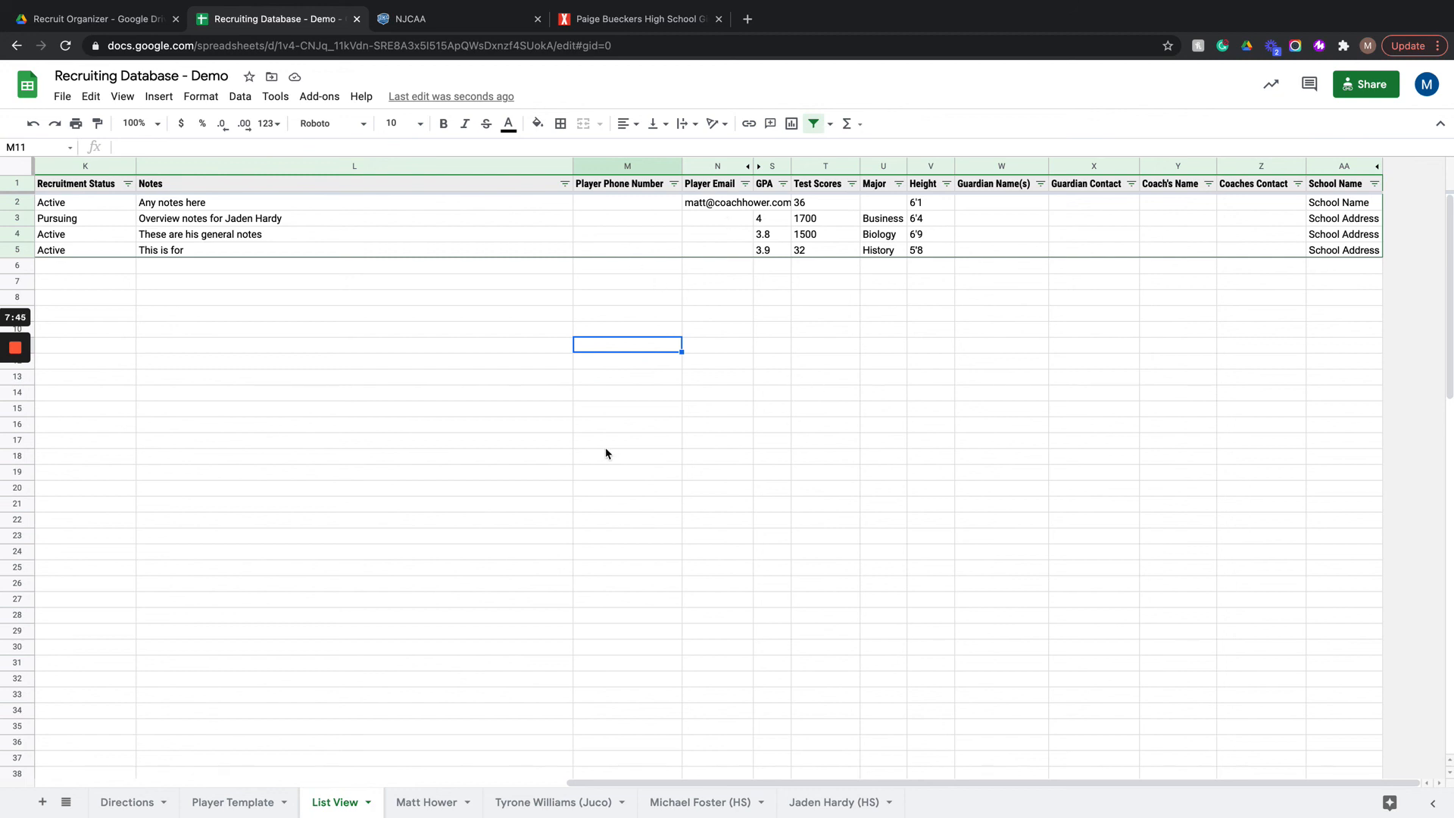
Step: Look at the sort and filter options of the Year column and close them without applying anything
scroll(602, 453, "left", 10)
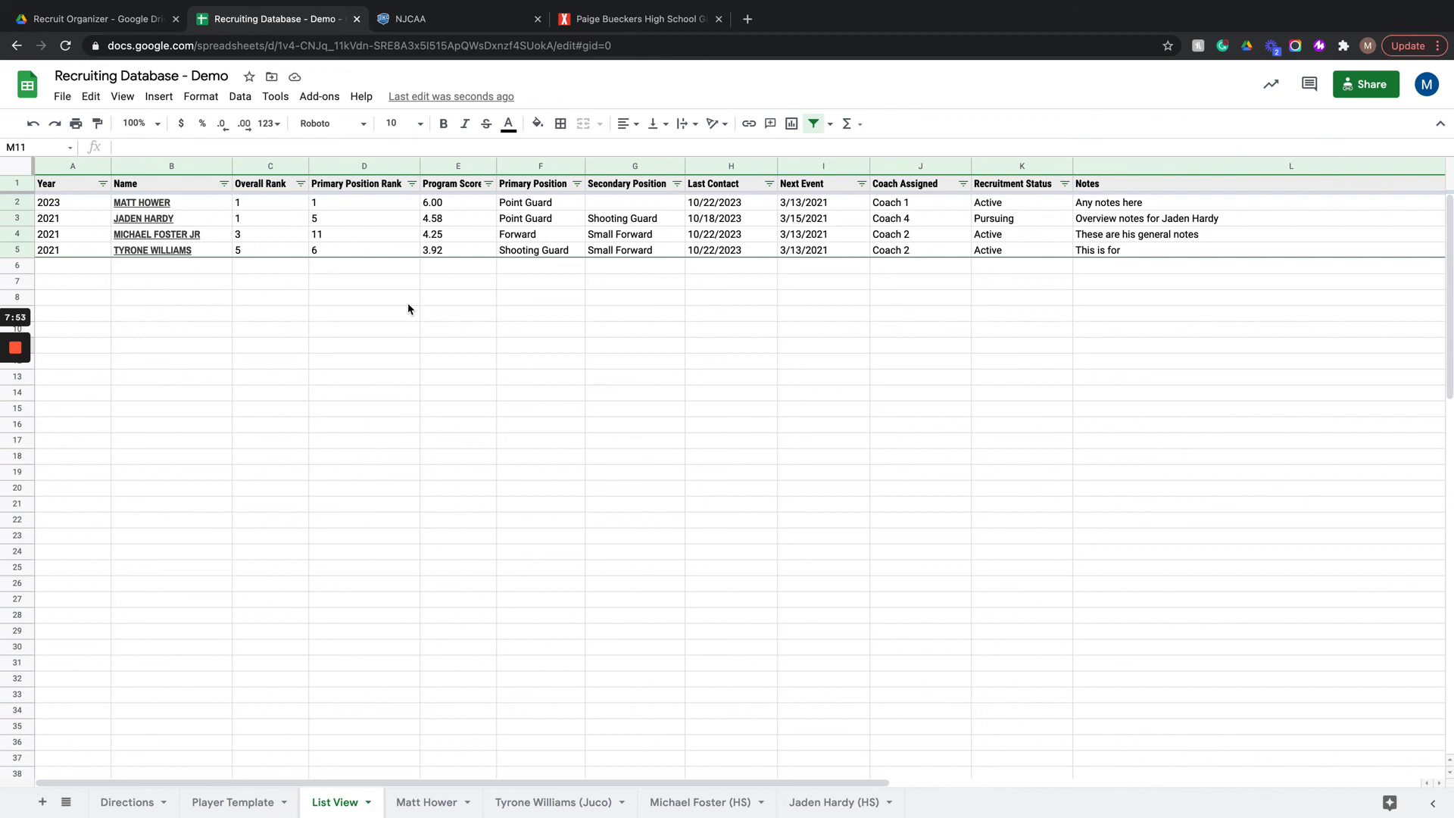
left_click(102, 183)
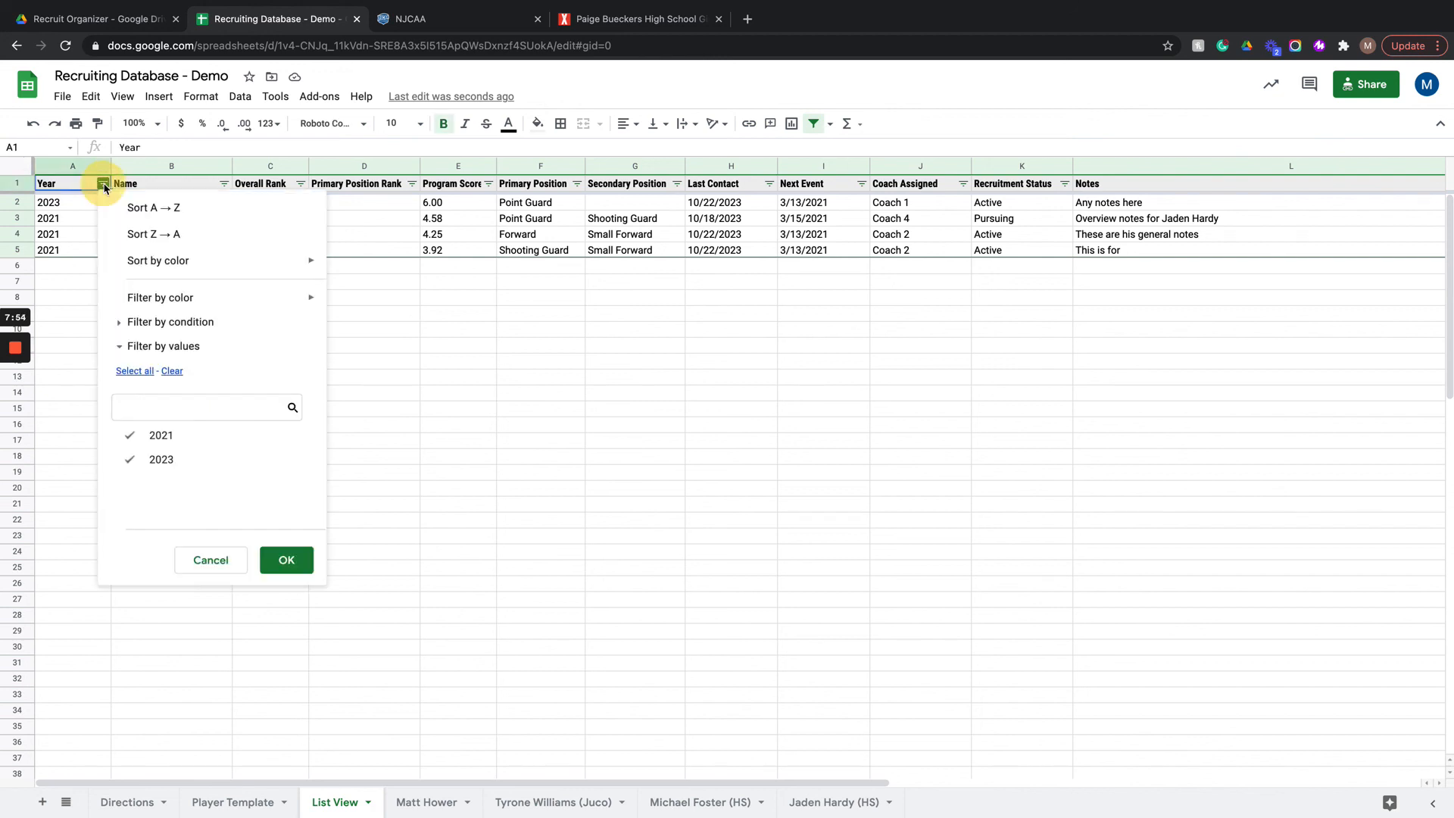
left_click(606, 458)
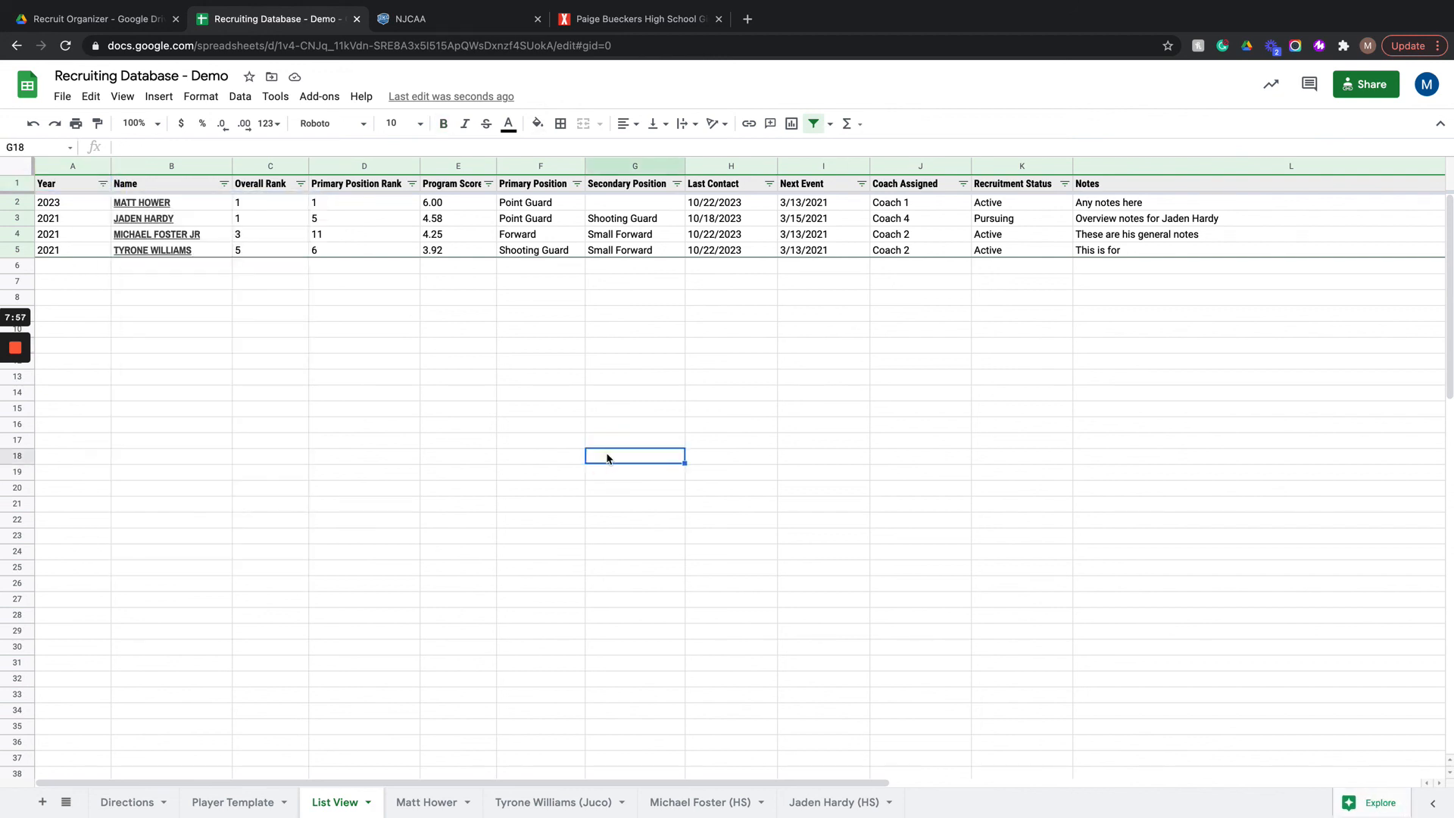